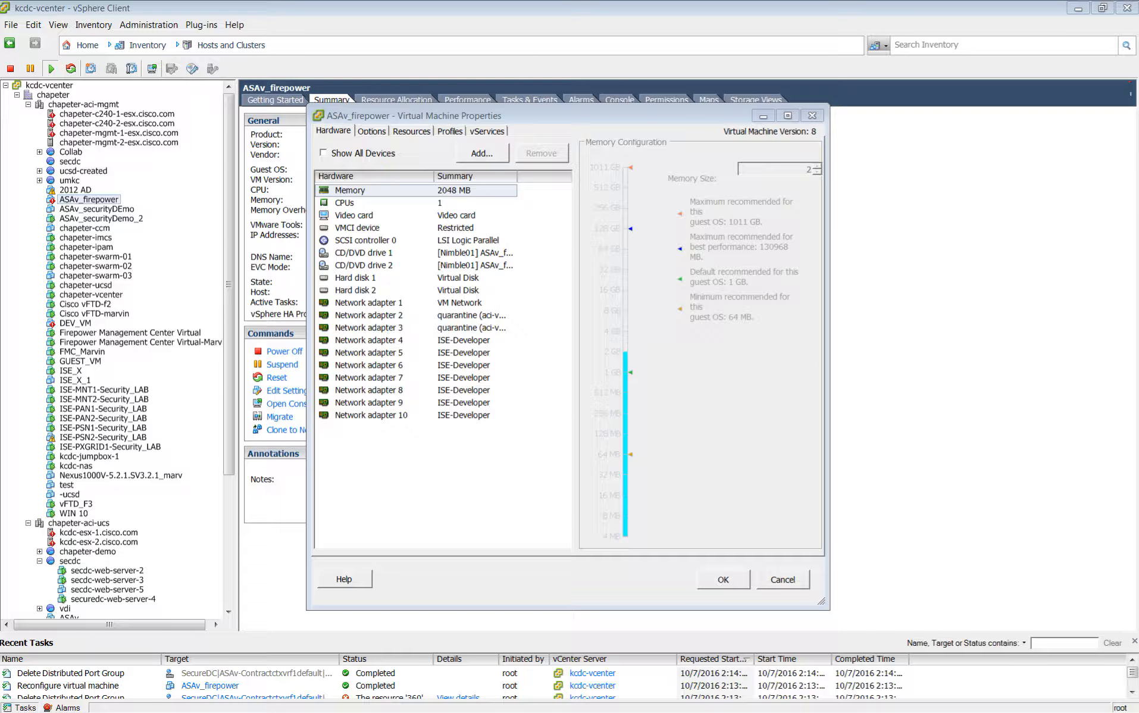
Switch from vSphere to the APIC and start creating a new L4-L7 device under tenant SecureDC's L4-L7 Services.
left_click_drag(0, 59, 592, 57)
left_click(1134, 46)
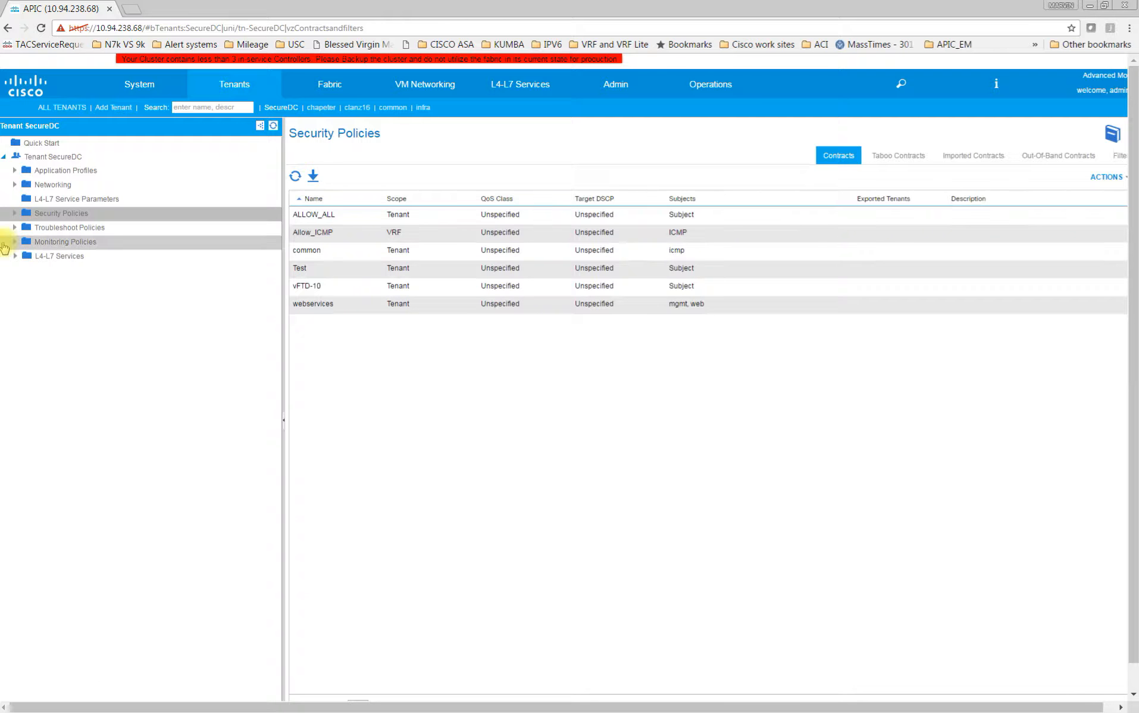
left_click(15, 256)
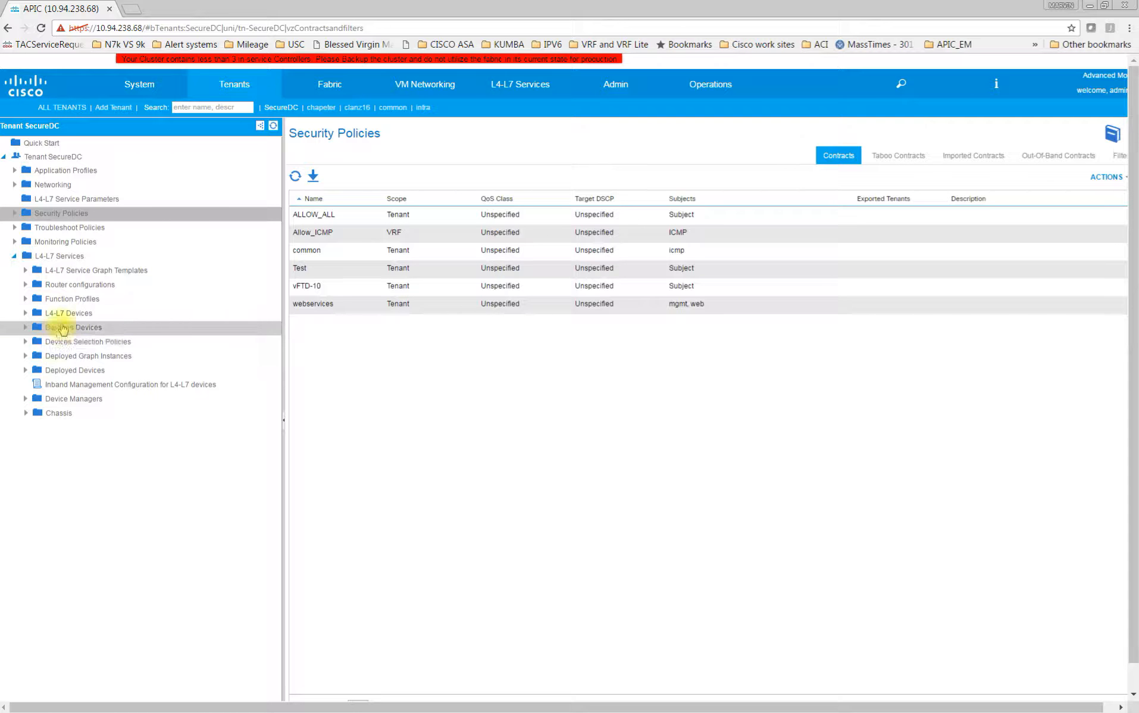
left_click(26, 315)
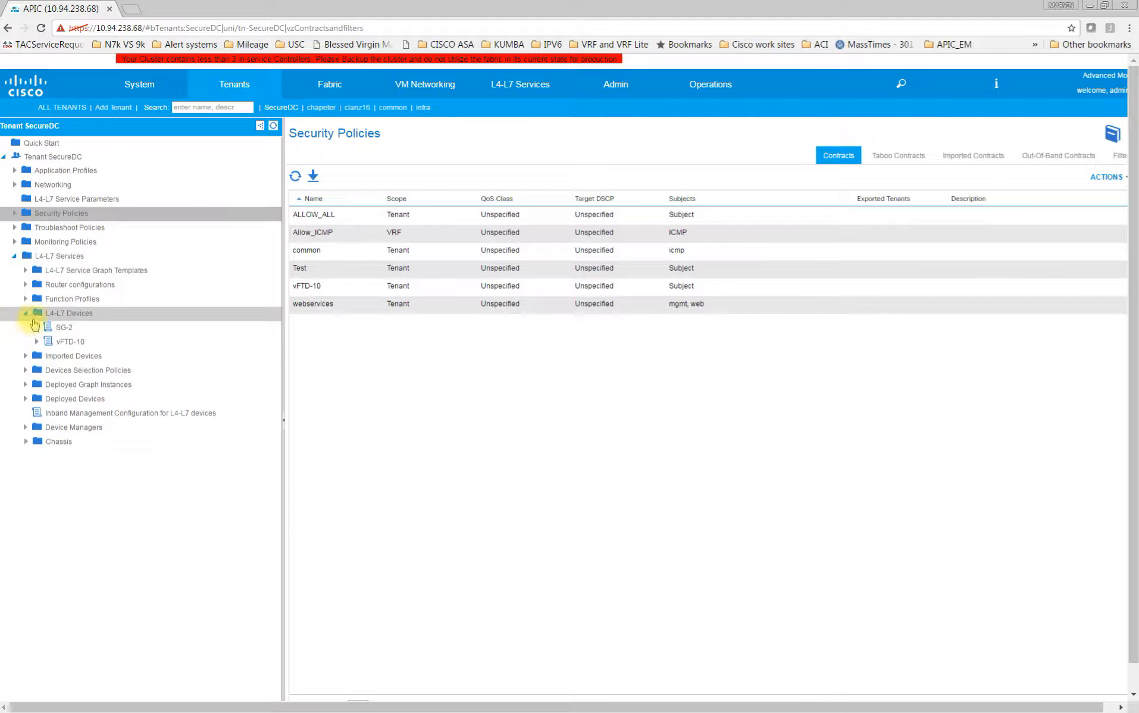
right_click(83, 320)
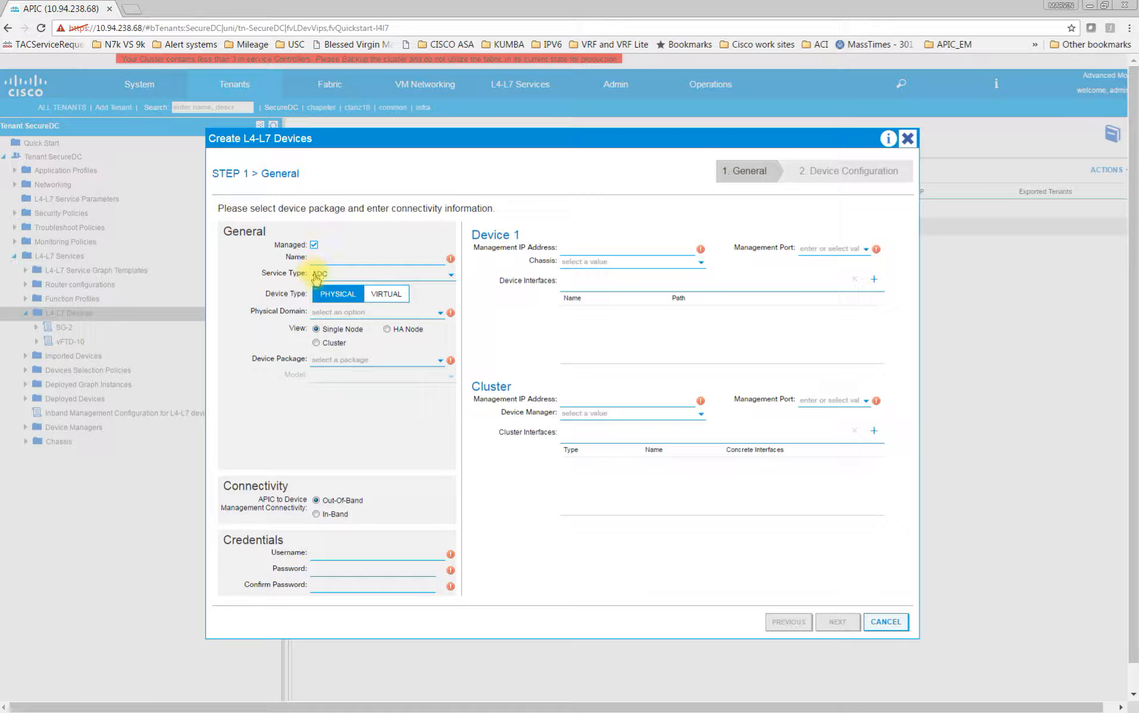
Name the device CiscoASAV and set its service type to Firewall and its device type to Virtual.
left_click(439, 361)
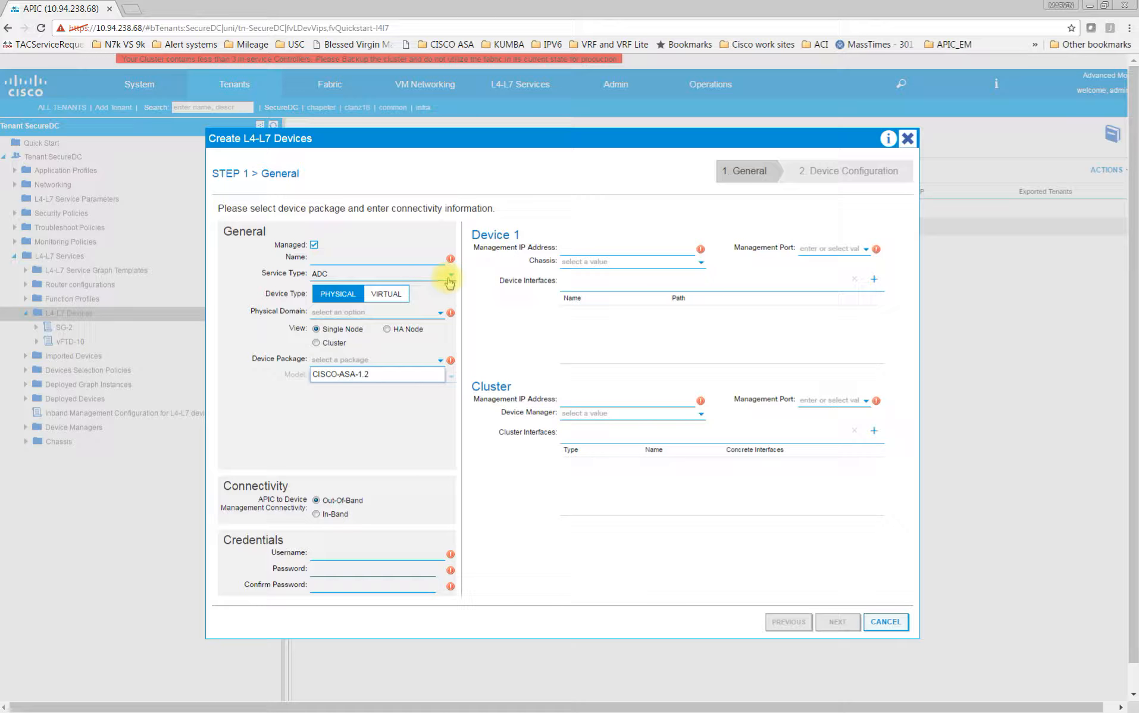
left_click(401, 260)
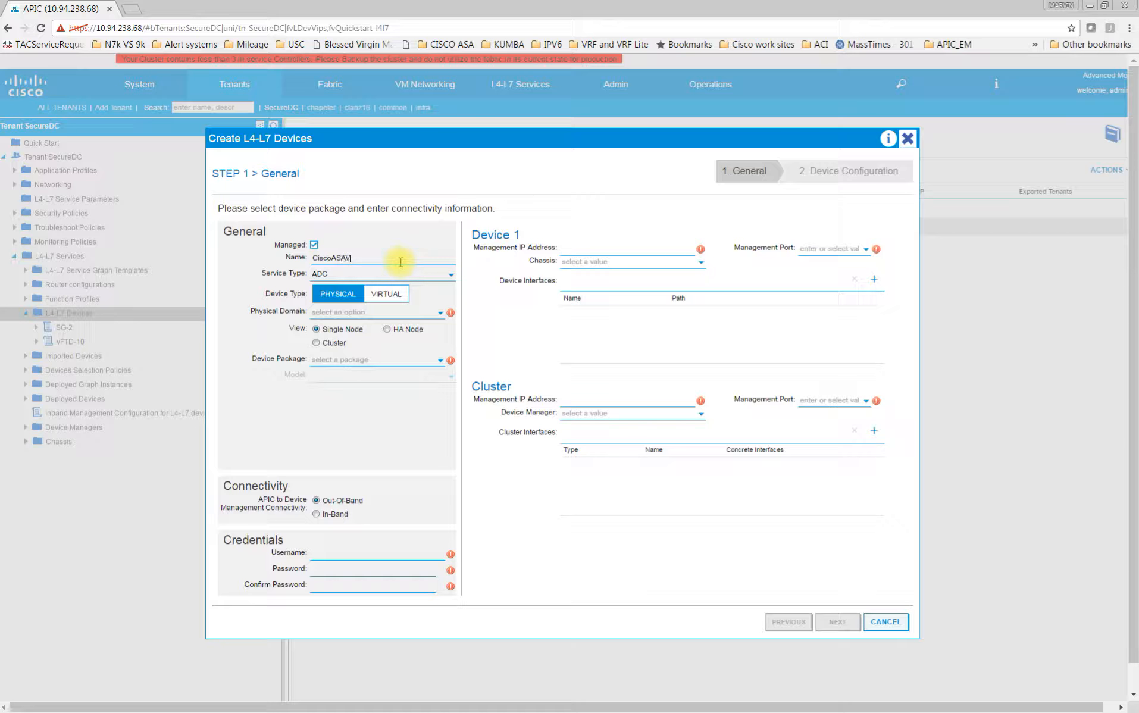
left_click(421, 276)
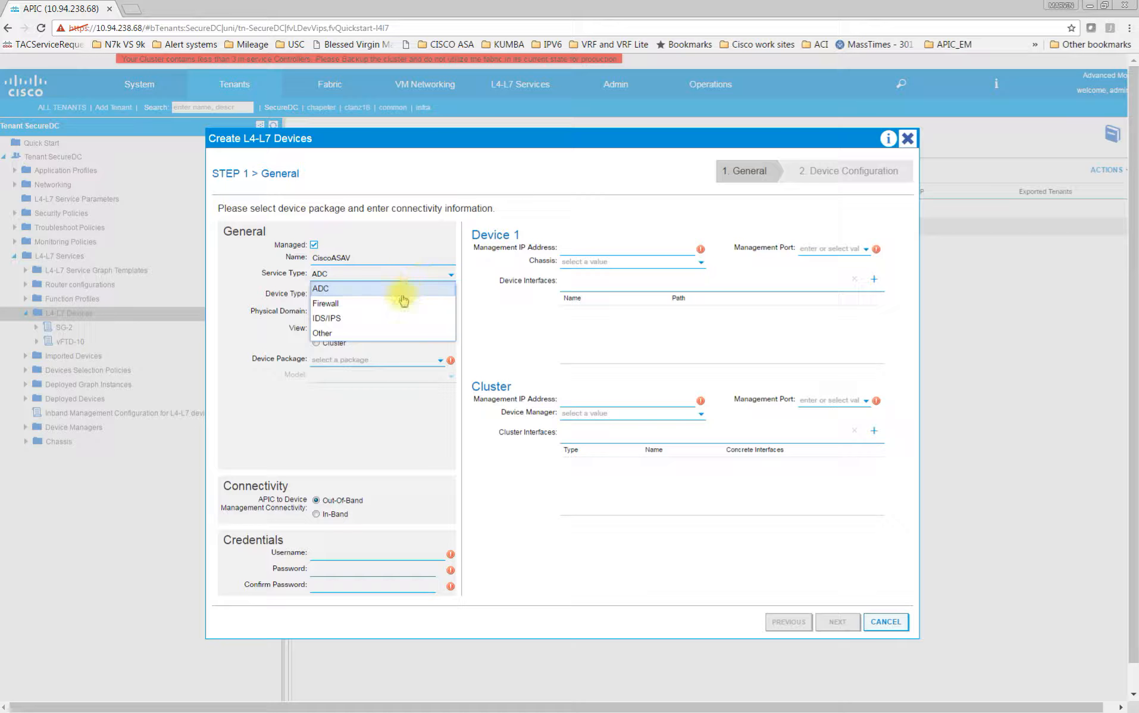
left_click(376, 303)
left_click(386, 293)
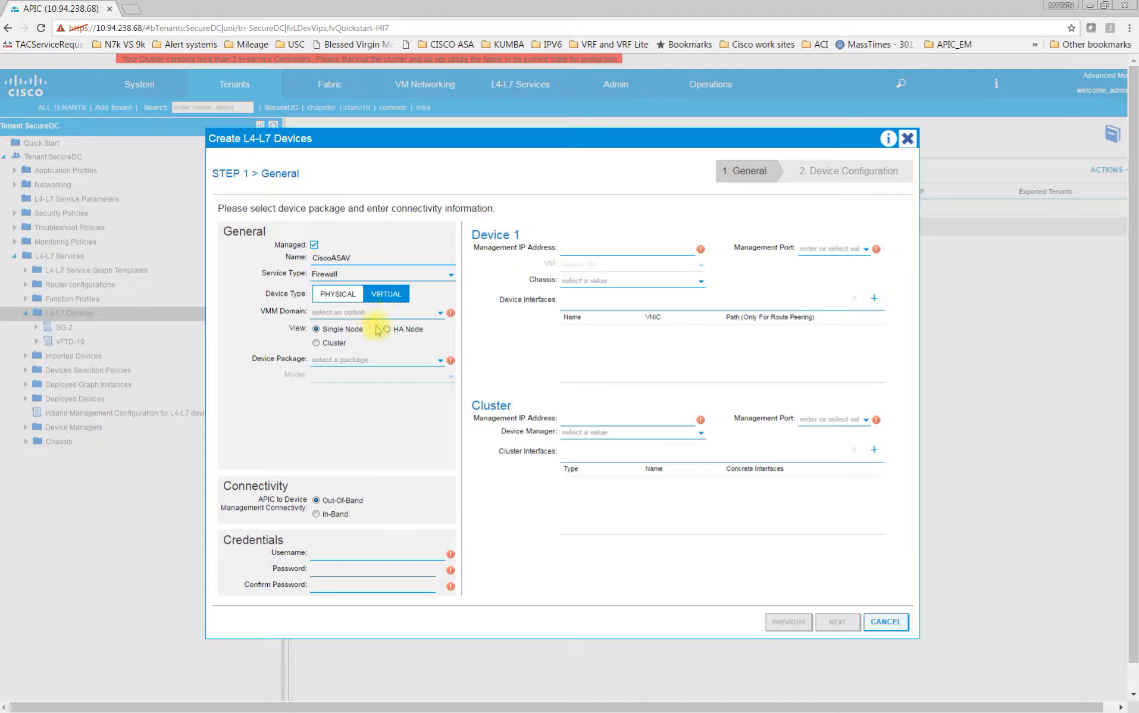
Select VMM domain aci-vmware-dvs-1, device package CISCO-ASA-1.2 and model ASAv, and enter the device's username and password with confirmation.
left_click(427, 317)
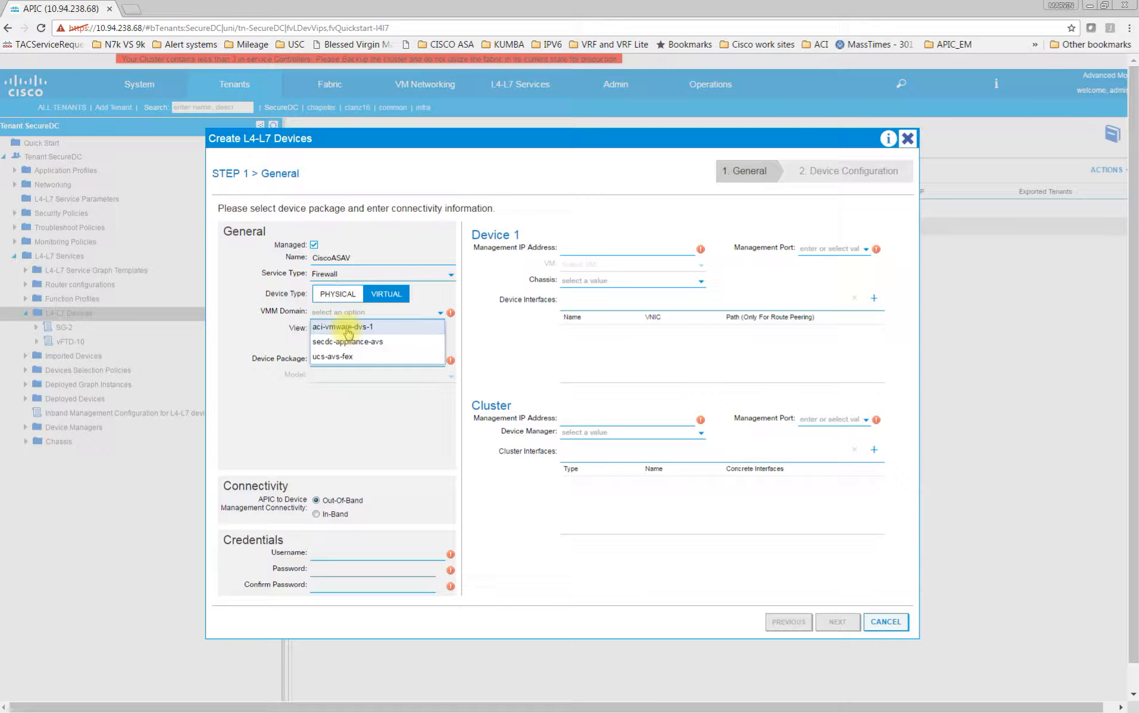
left_click(330, 325)
left_click(344, 364)
left_click(343, 374)
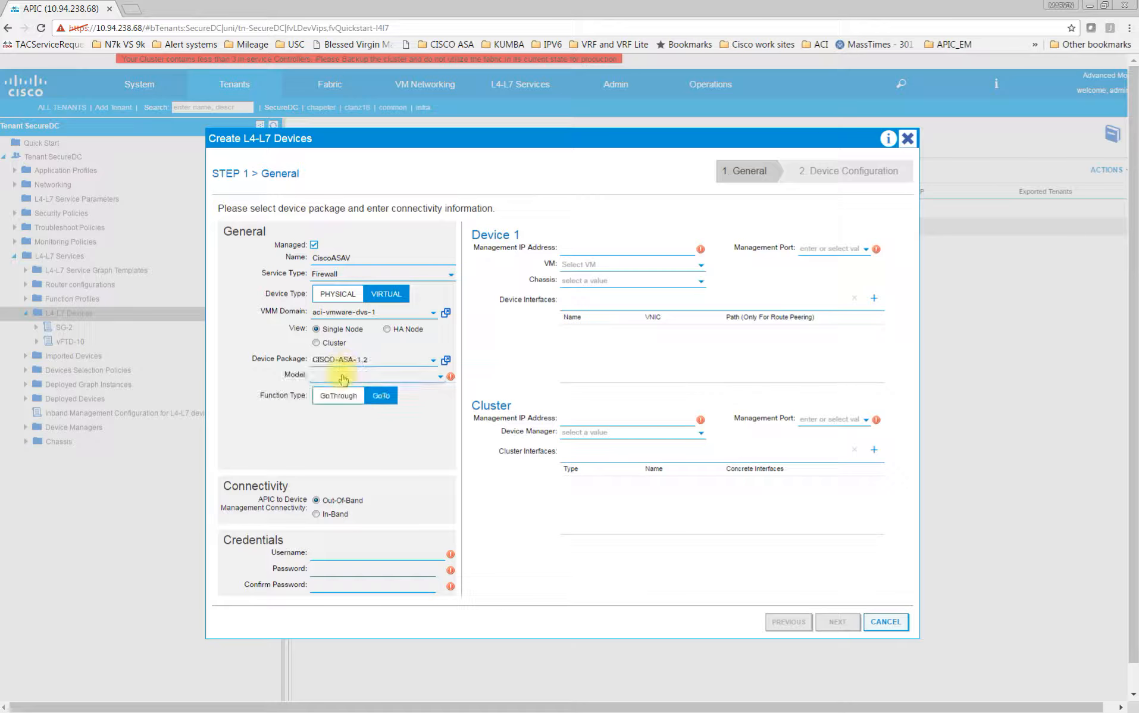
left_click(412, 378)
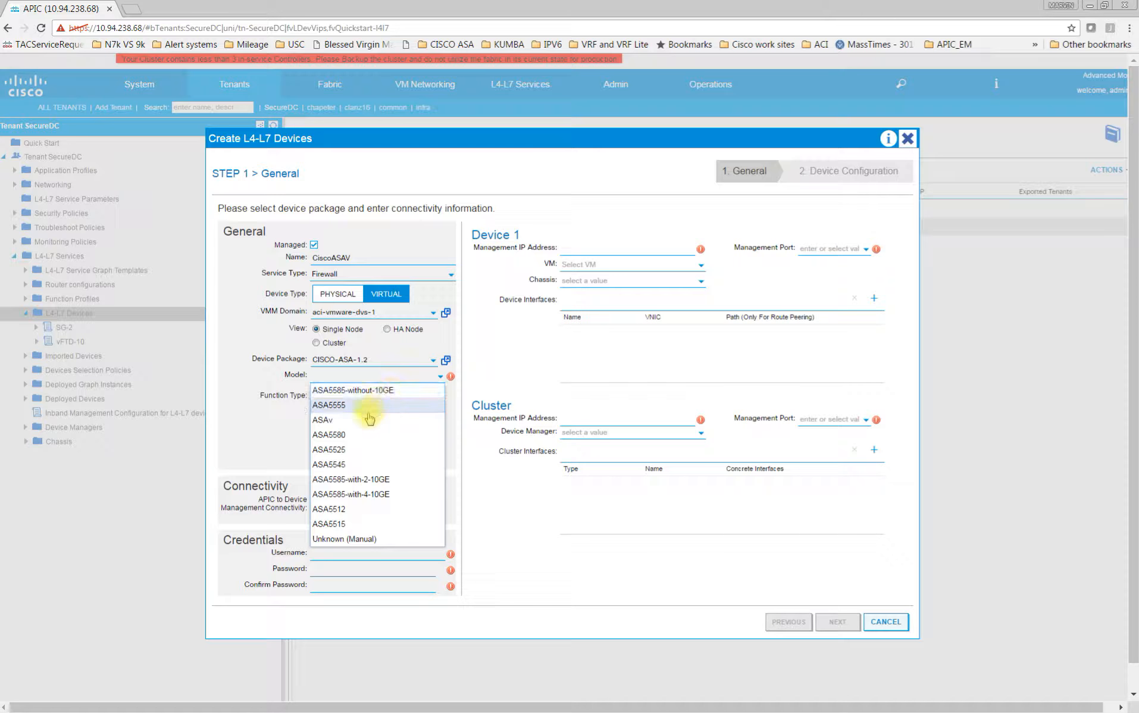
left_click(367, 419)
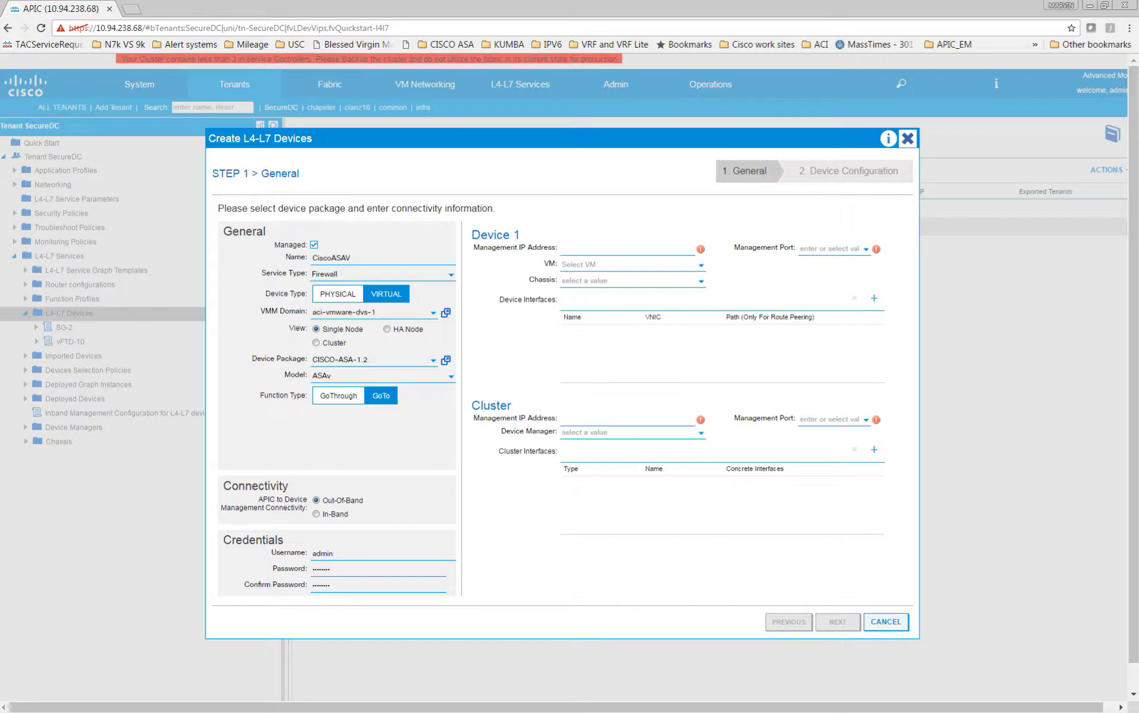
Bring up the Cisco ASDM window and check the IP address of the Management0/0 interface.
left_click_drag(0, 102, 740, 110)
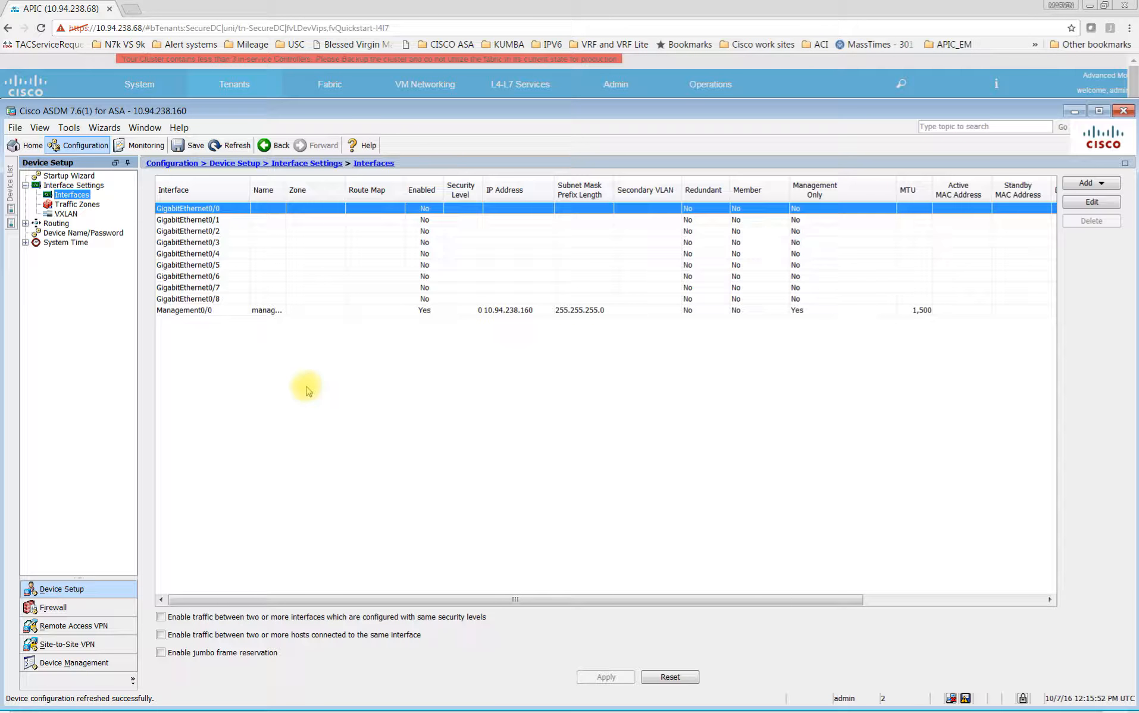
left_click_drag(575, 112, 579, 368)
left_click_drag(504, 366, 399, 47)
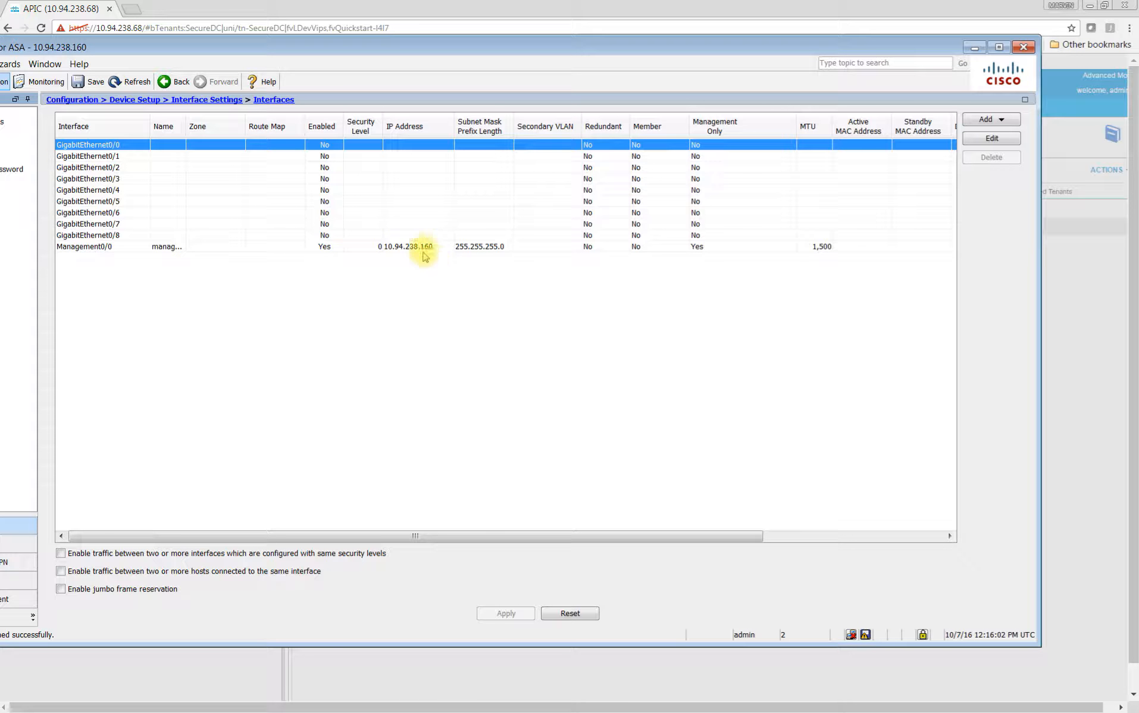
left_click_drag(646, 50, 729, 98)
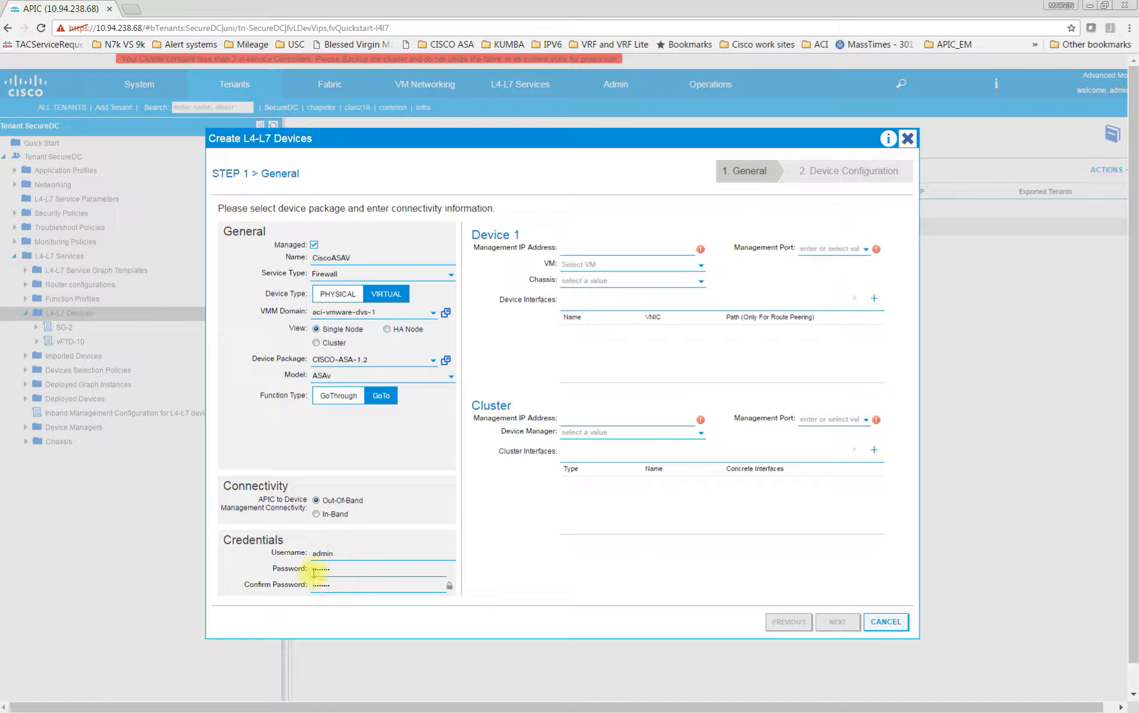
Set Device 1's management port to https, management IP to 10.94.238.160 and VM to chapeter-vcenter/ASAv_firepower.
left_click(824, 248)
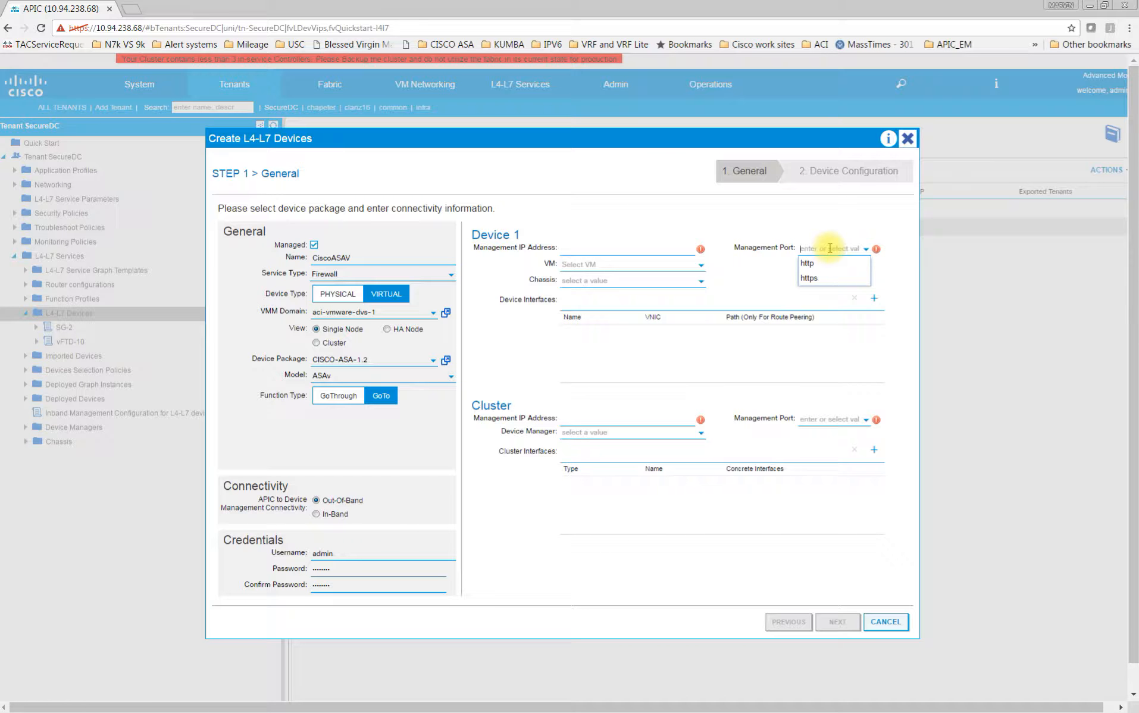
left_click(821, 278)
left_click(597, 249)
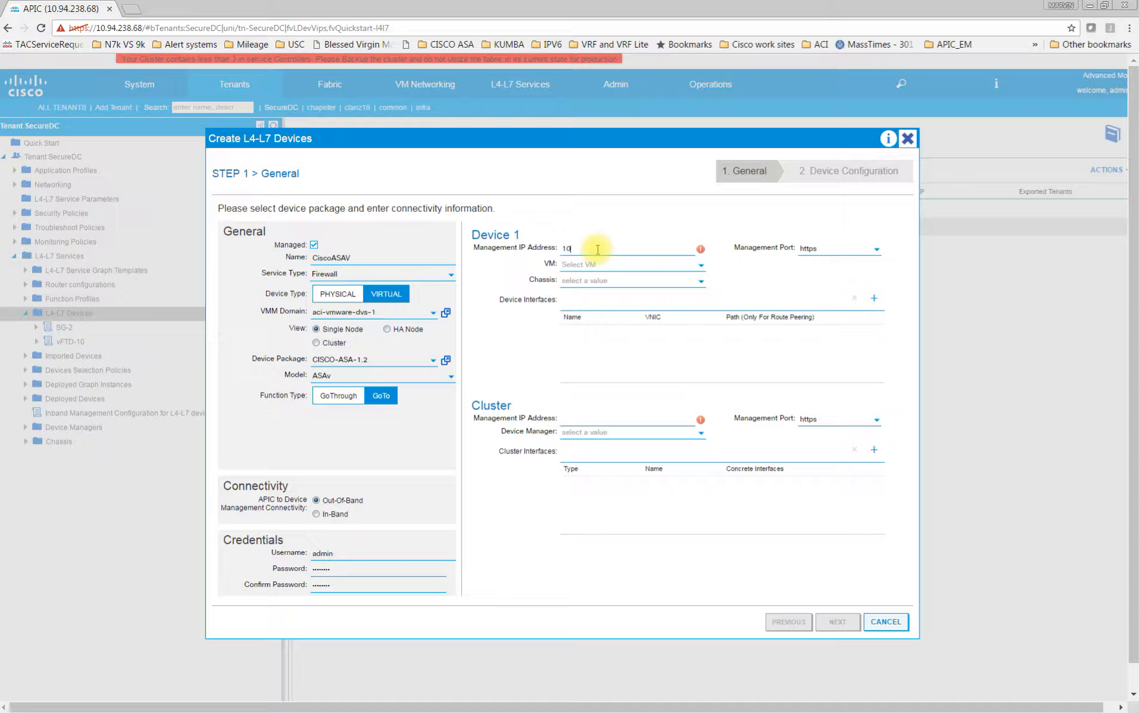
type("10.94.238.160")
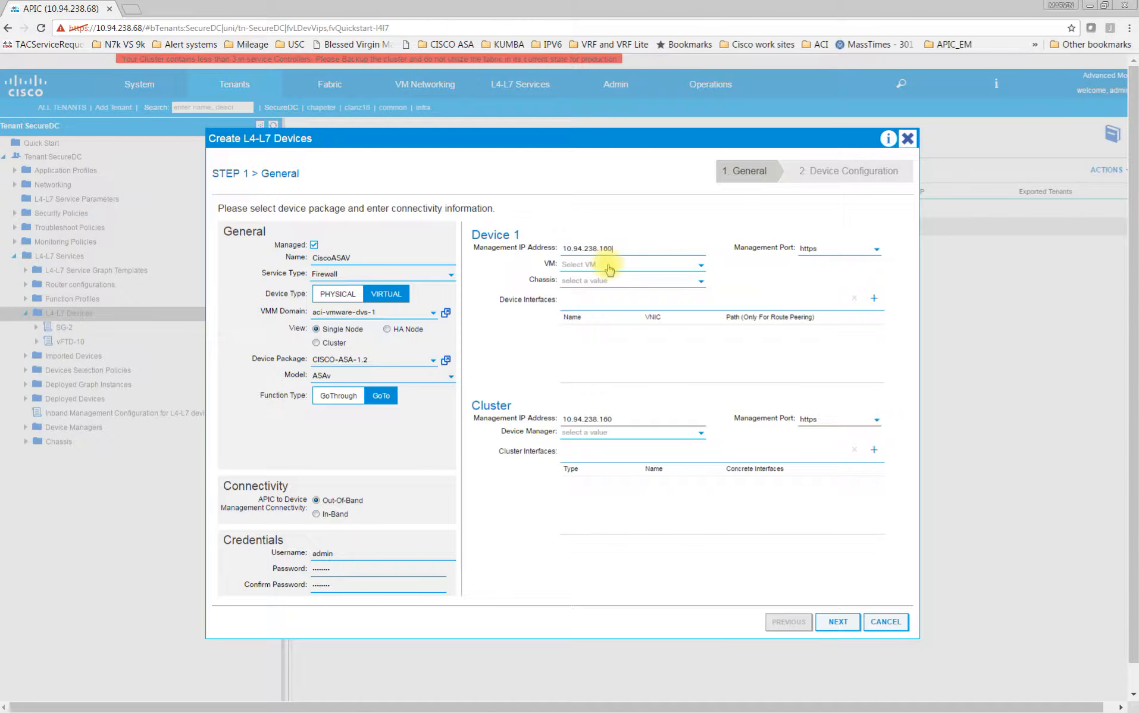
left_click(610, 266)
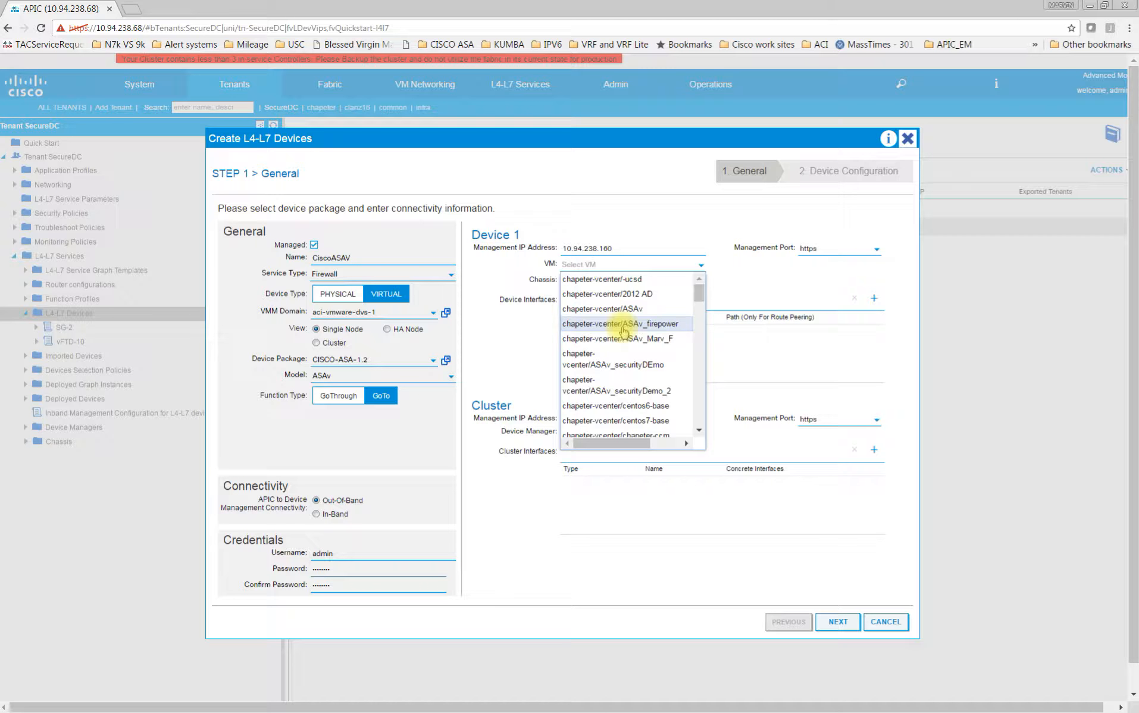
left_click(657, 327)
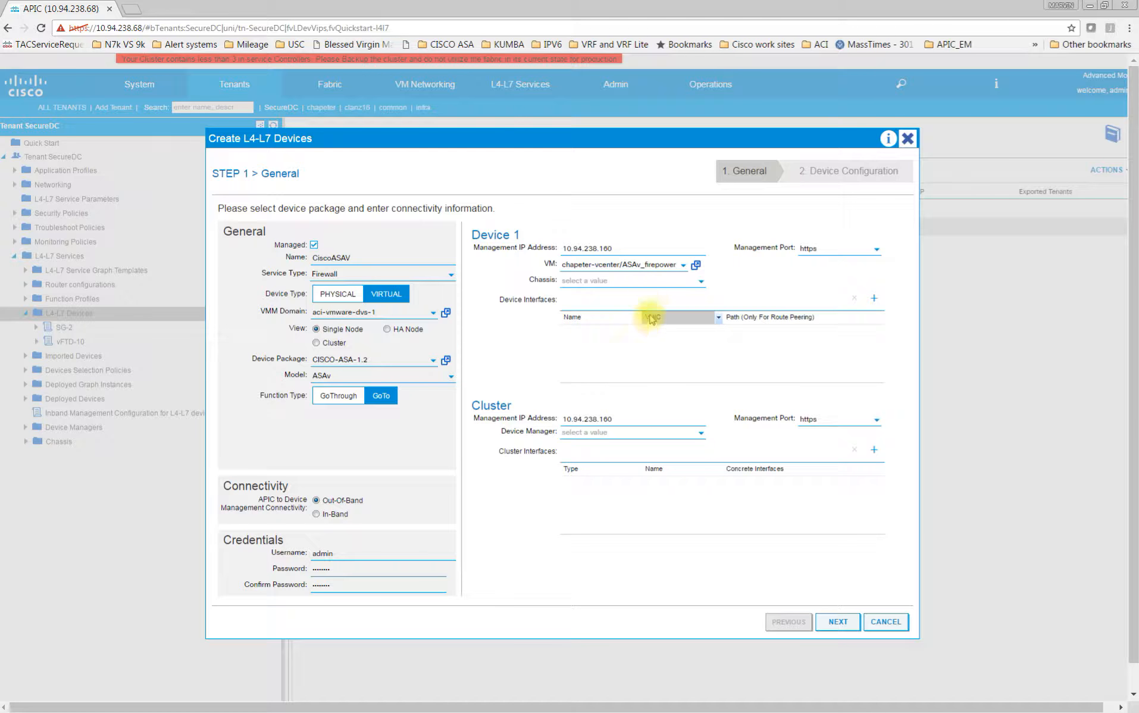
Add the device interface GigabitEthernet0/0 mapped to Network adapter 2.
left_click(875, 299)
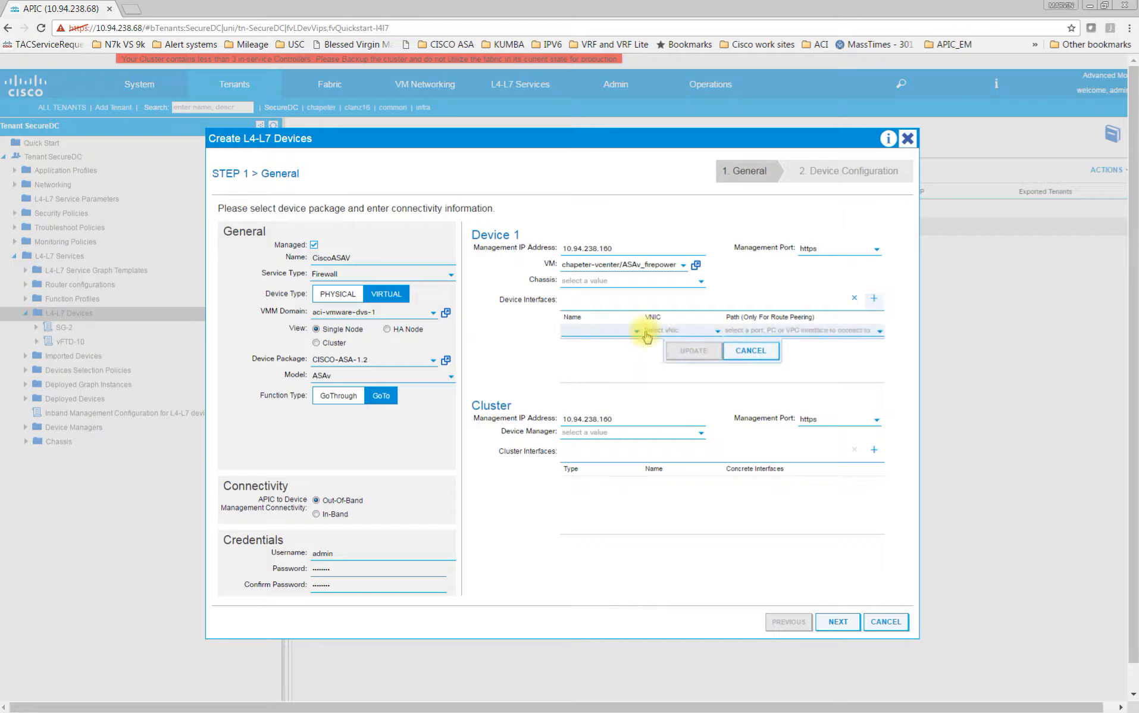
left_click(631, 330)
left_click(613, 348)
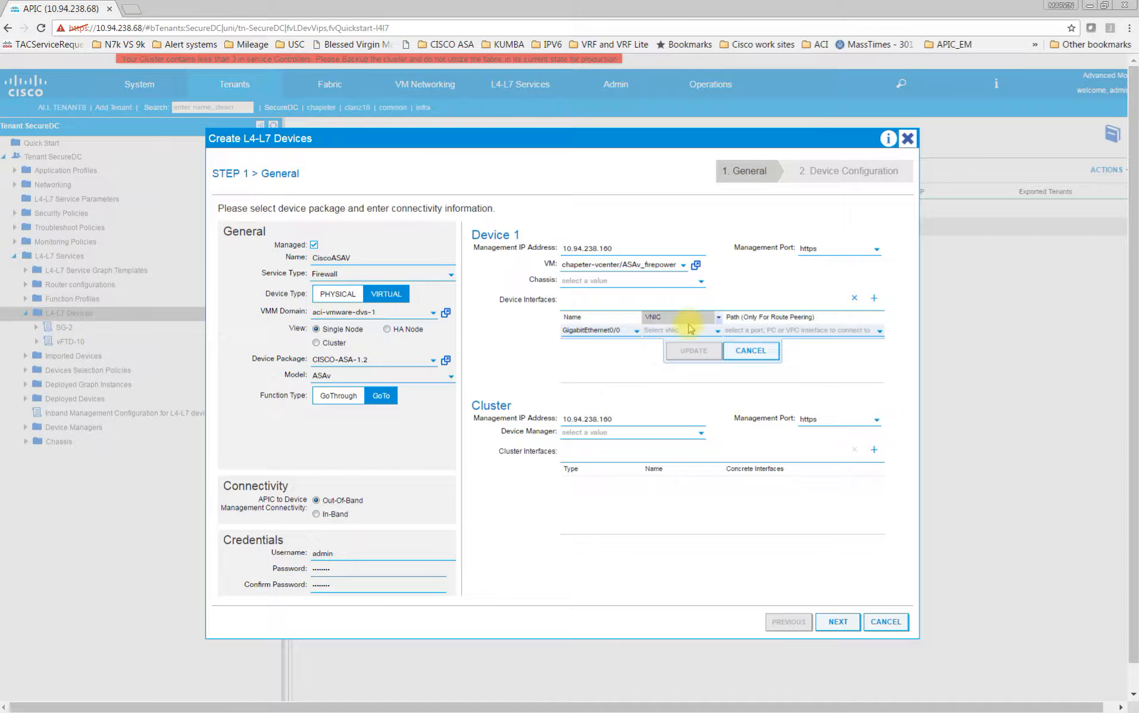
left_click(681, 331)
left_click(689, 358)
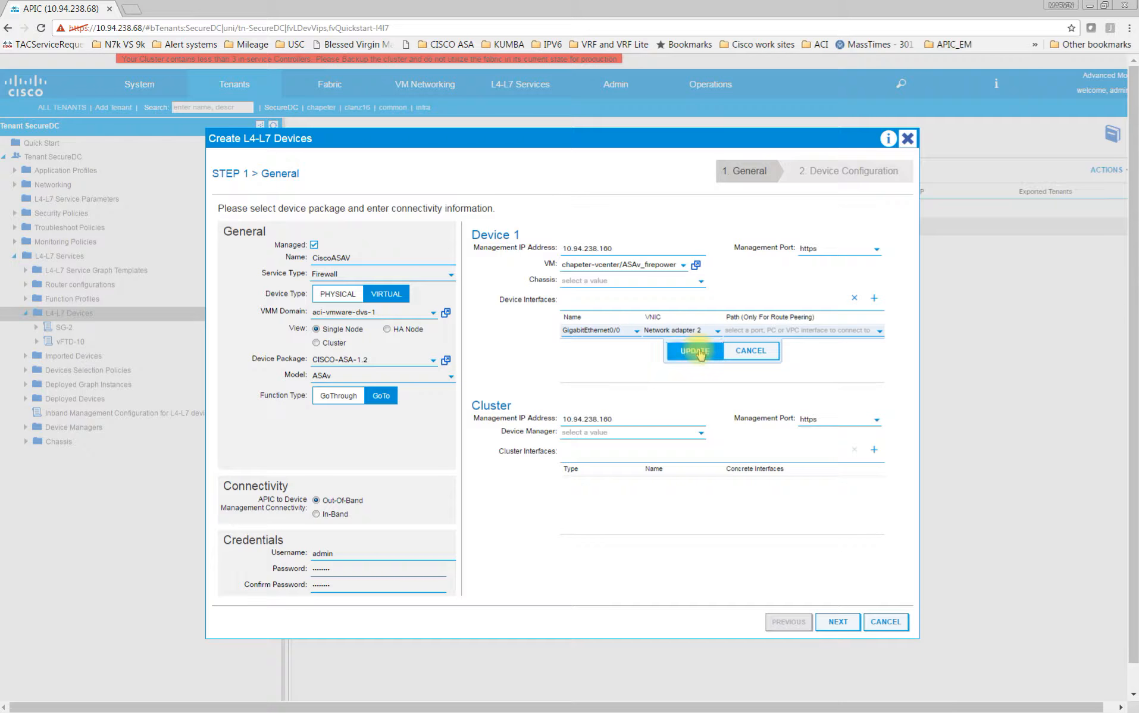
left_click(691, 351)
Add a second device interface, GigabitEthernet0/1, mapped to Network adapter 3.
left_click(873, 298)
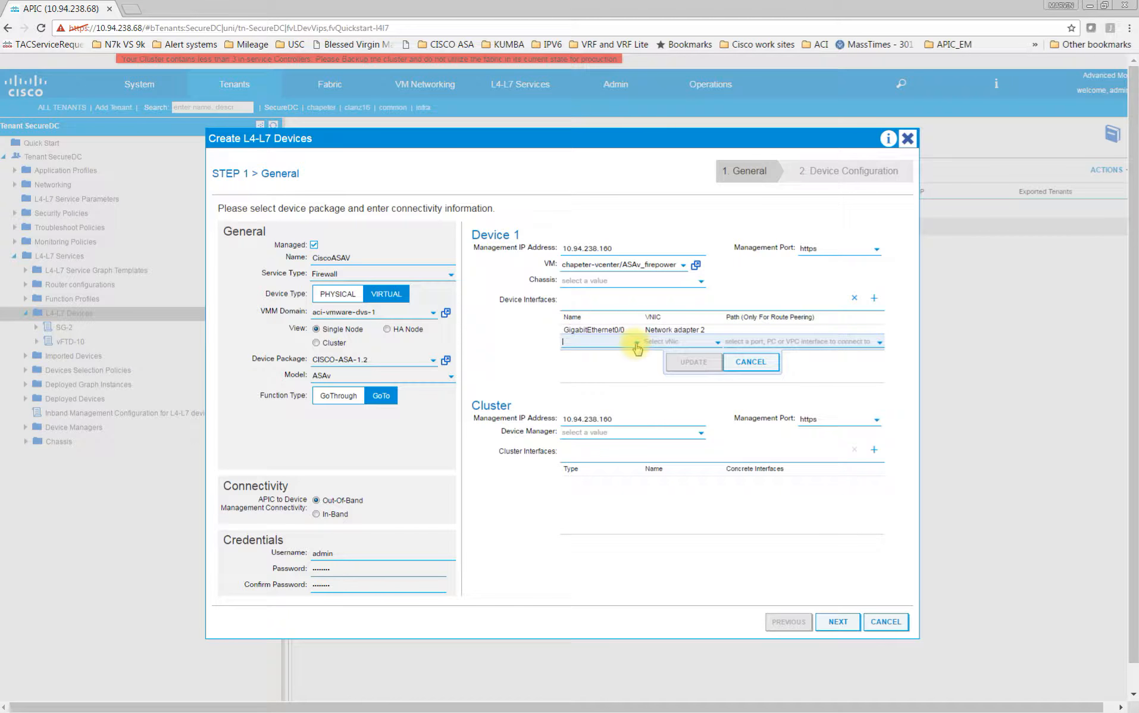
left_click(636, 348)
left_click(622, 363)
left_click(690, 344)
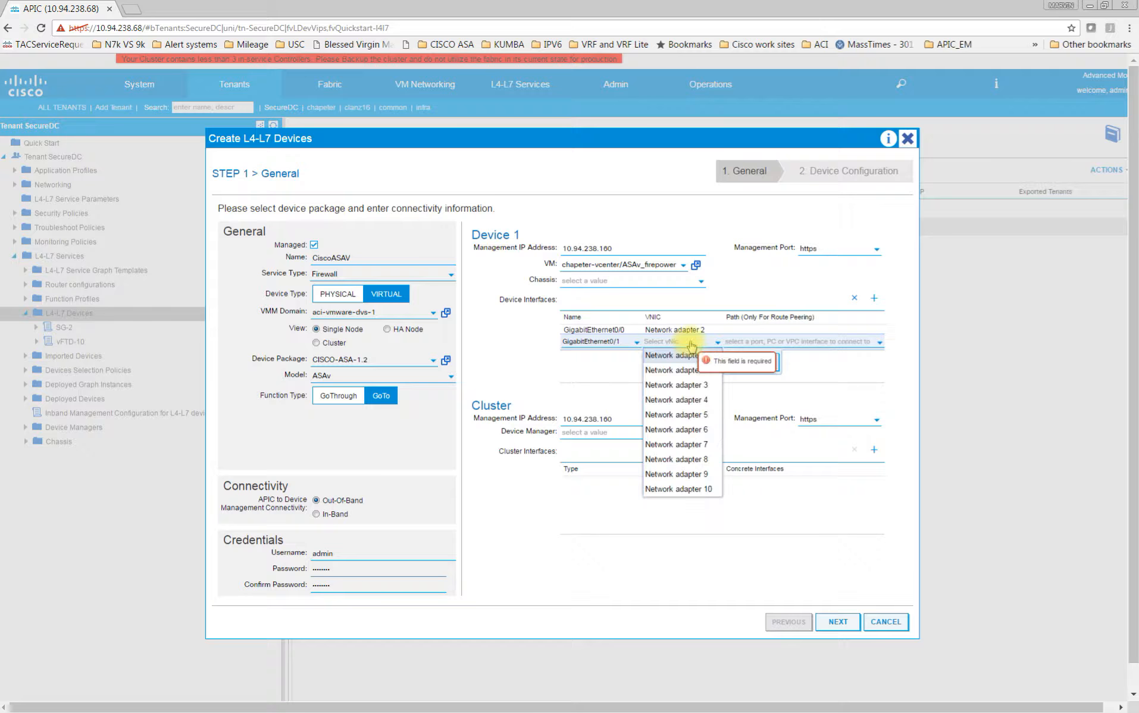
left_click(692, 376)
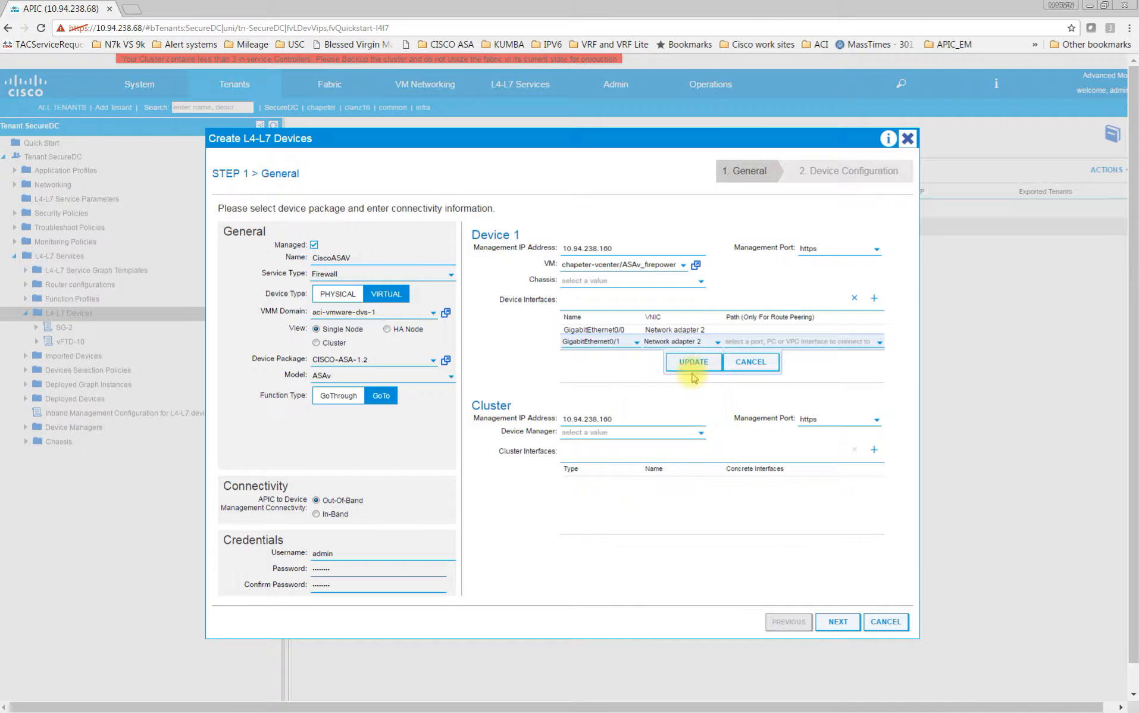
left_click(716, 344)
left_click(699, 382)
left_click(690, 362)
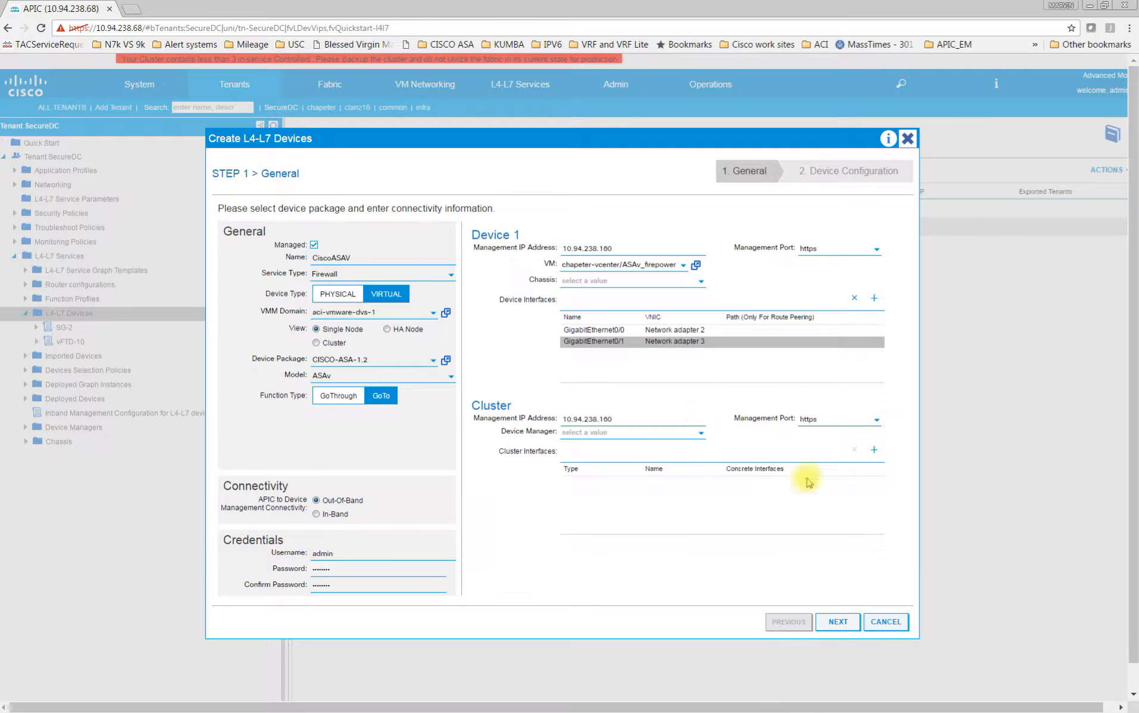
Add a consumer cluster interface named Contractor that uses Device1/GigabitEthernet0/0.
left_click(873, 450)
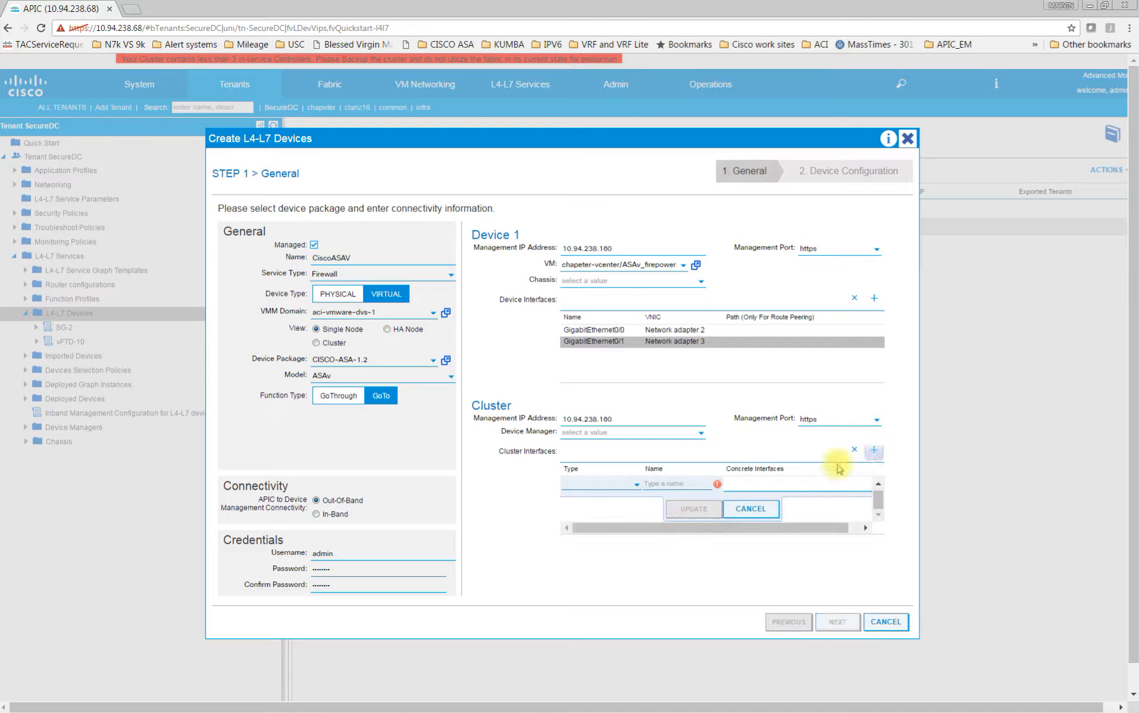
left_click(641, 490)
left_click(626, 510)
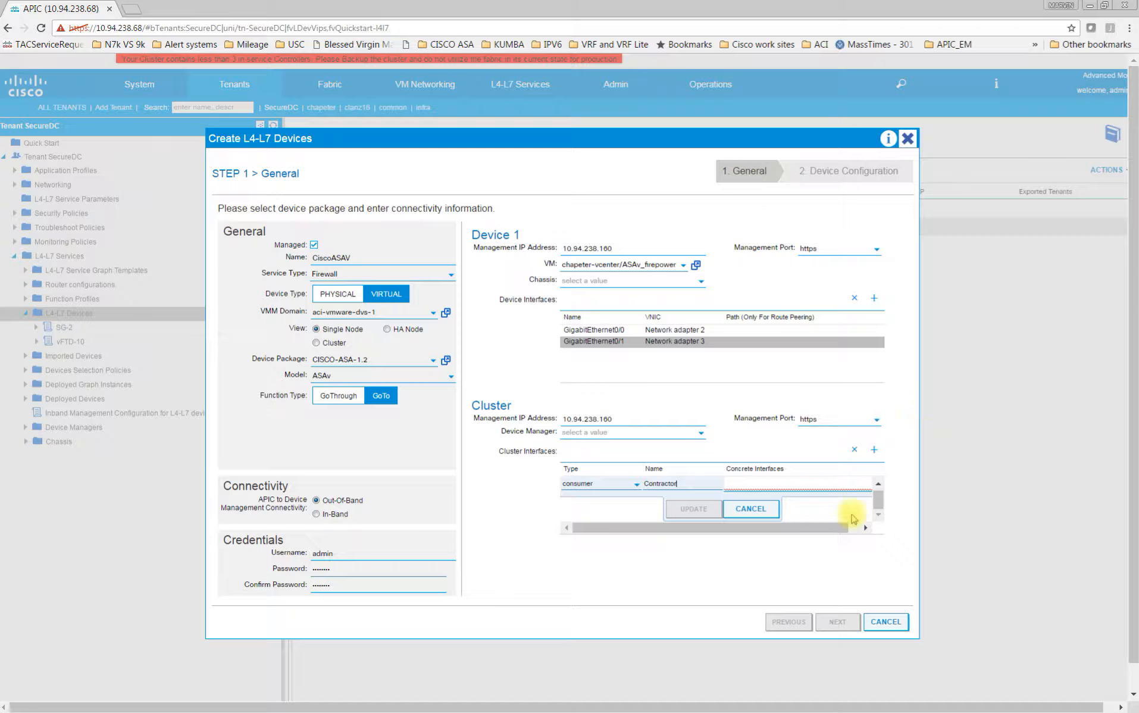
left_click(857, 528)
left_click(867, 483)
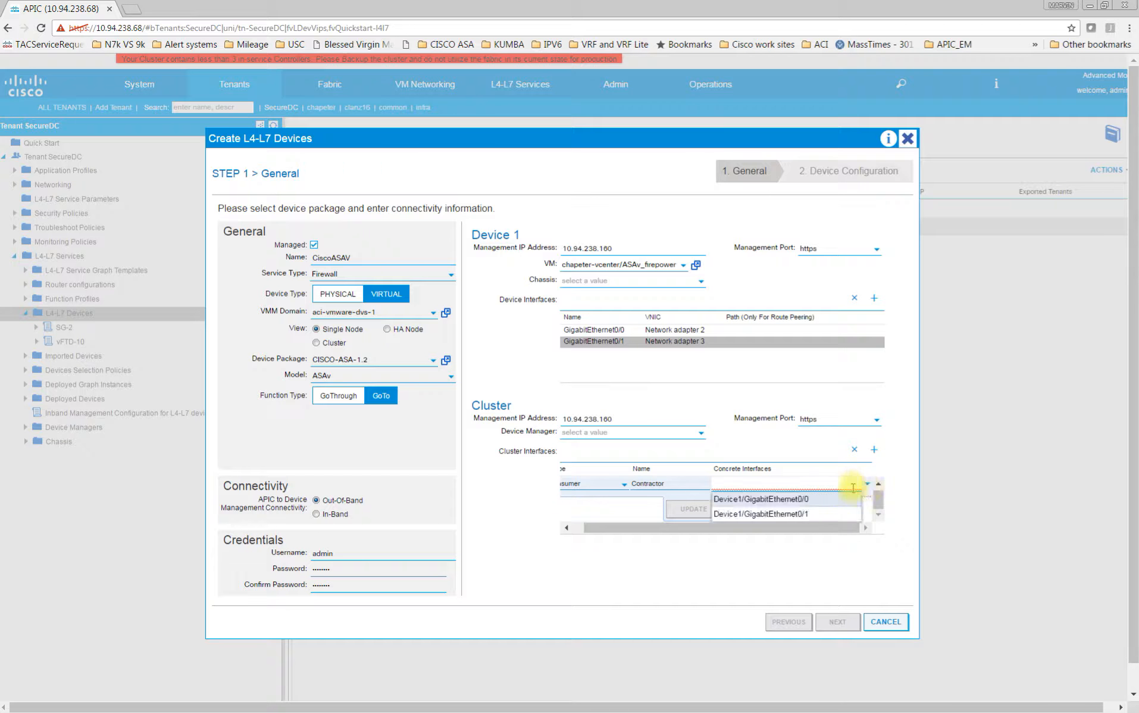
left_click(785, 497)
left_click(684, 508)
Add a provider cluster interface named DB1 that uses Device1/GigabitEthernet0/1.
left_click(874, 449)
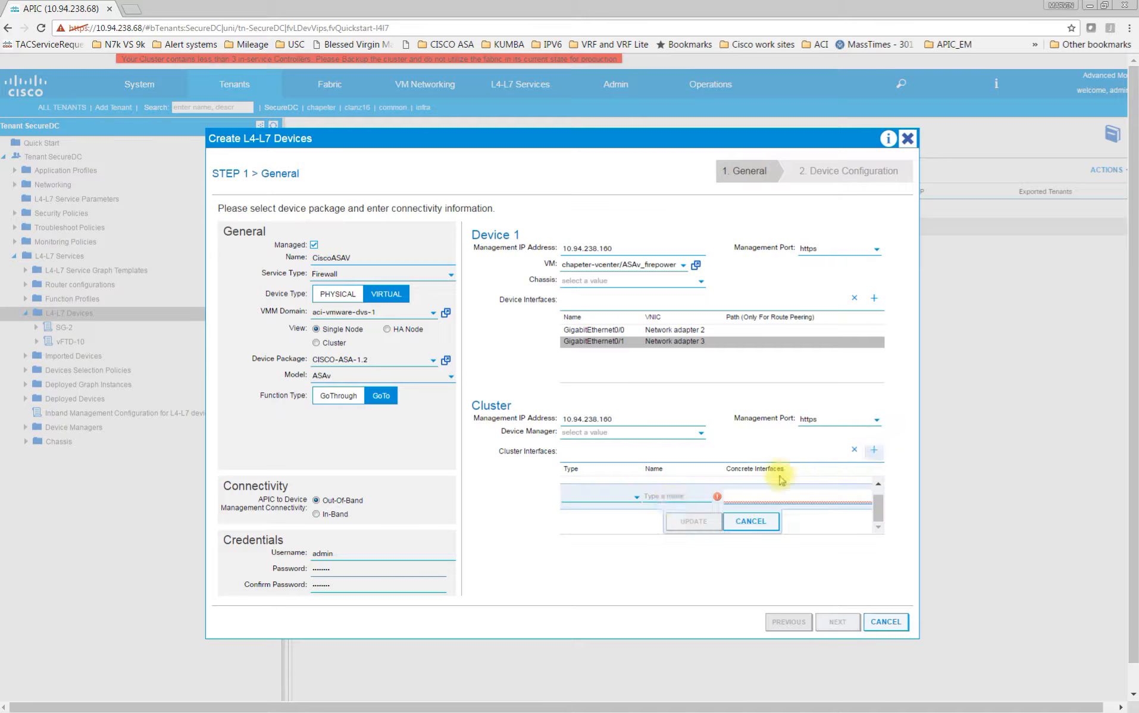
left_click(633, 503)
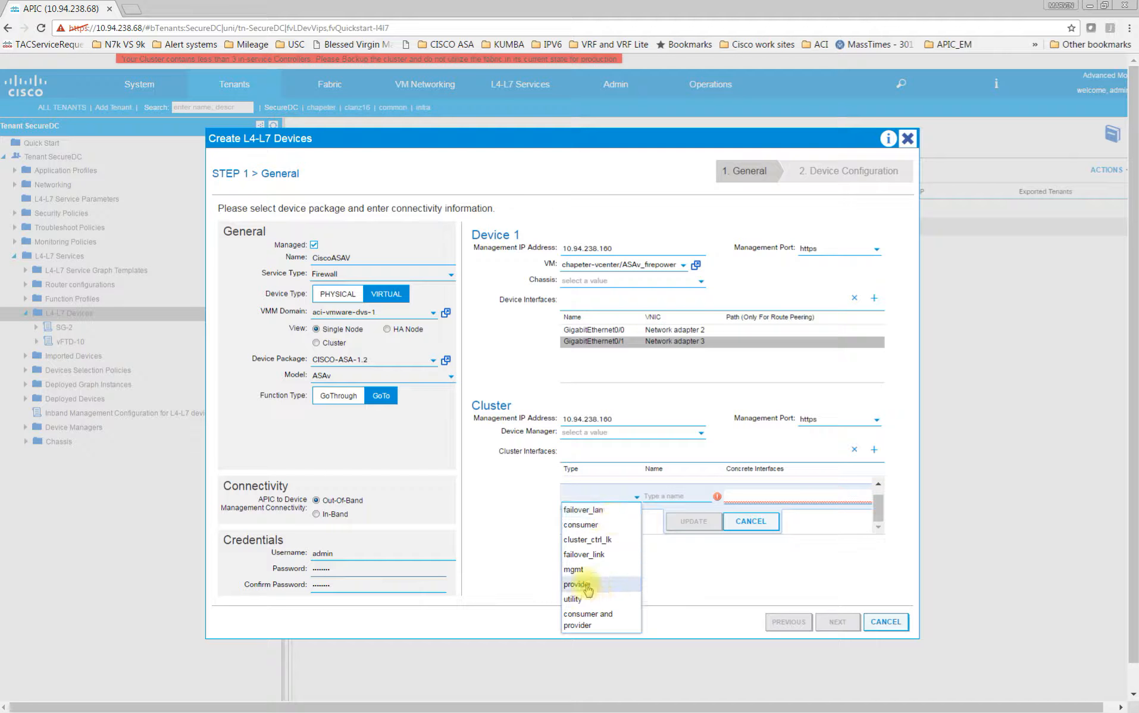
left_click(640, 577)
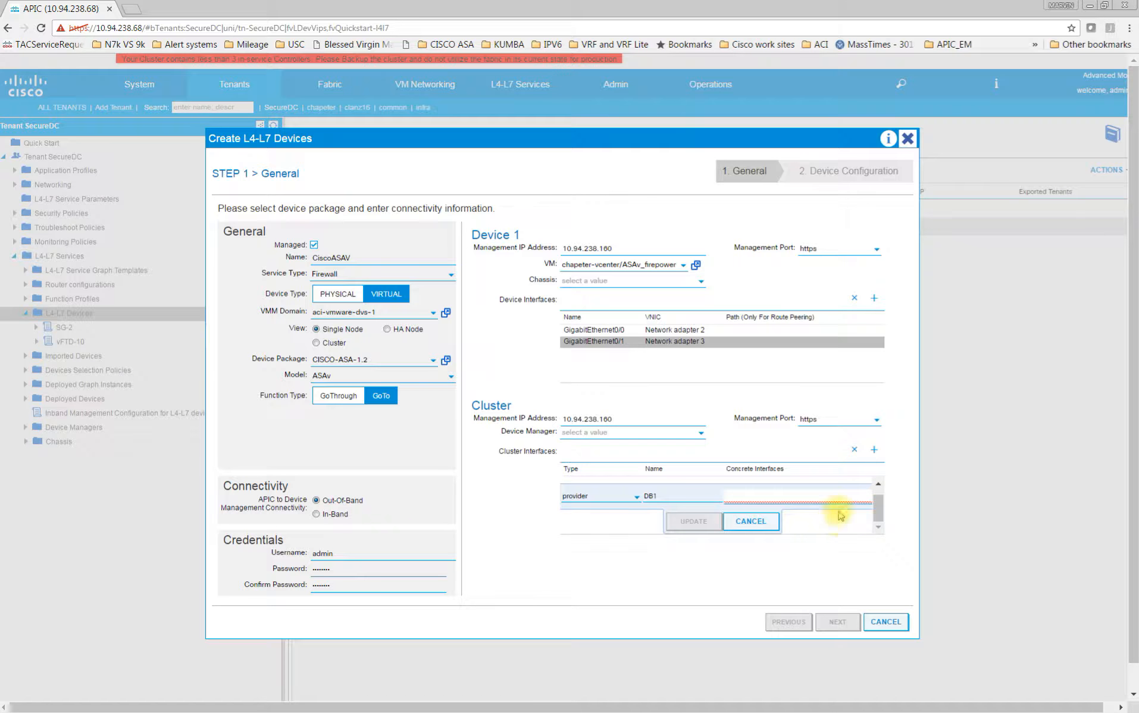
left_click(857, 494)
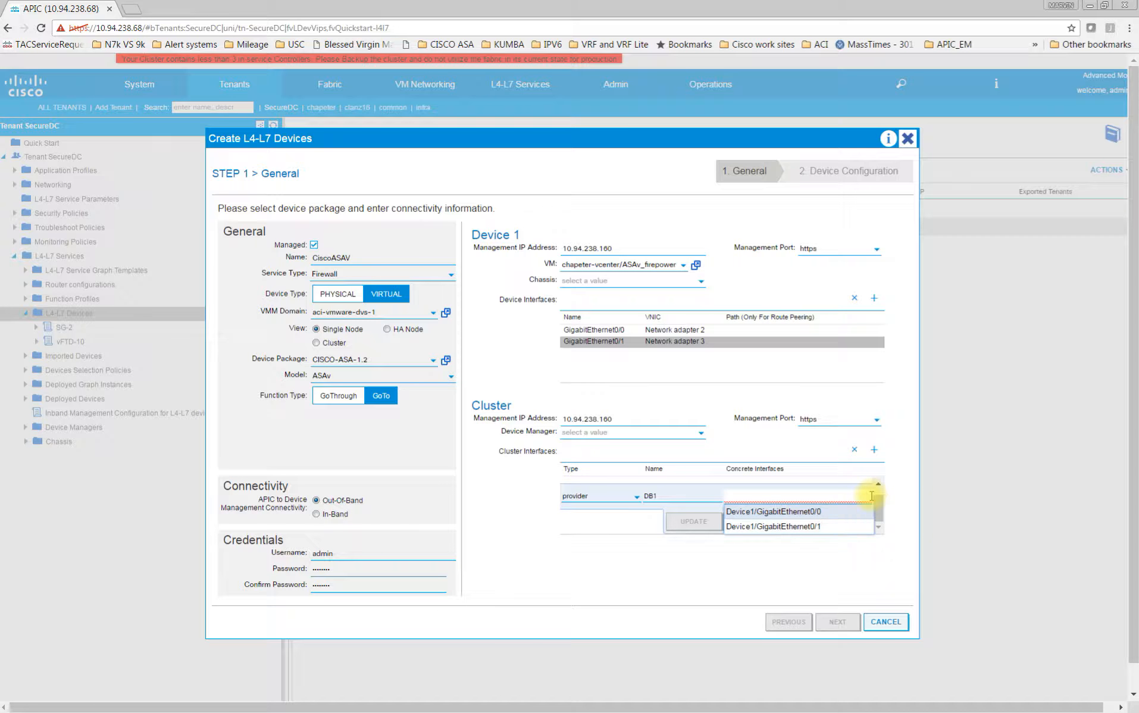
left_click(827, 527)
left_click(693, 521)
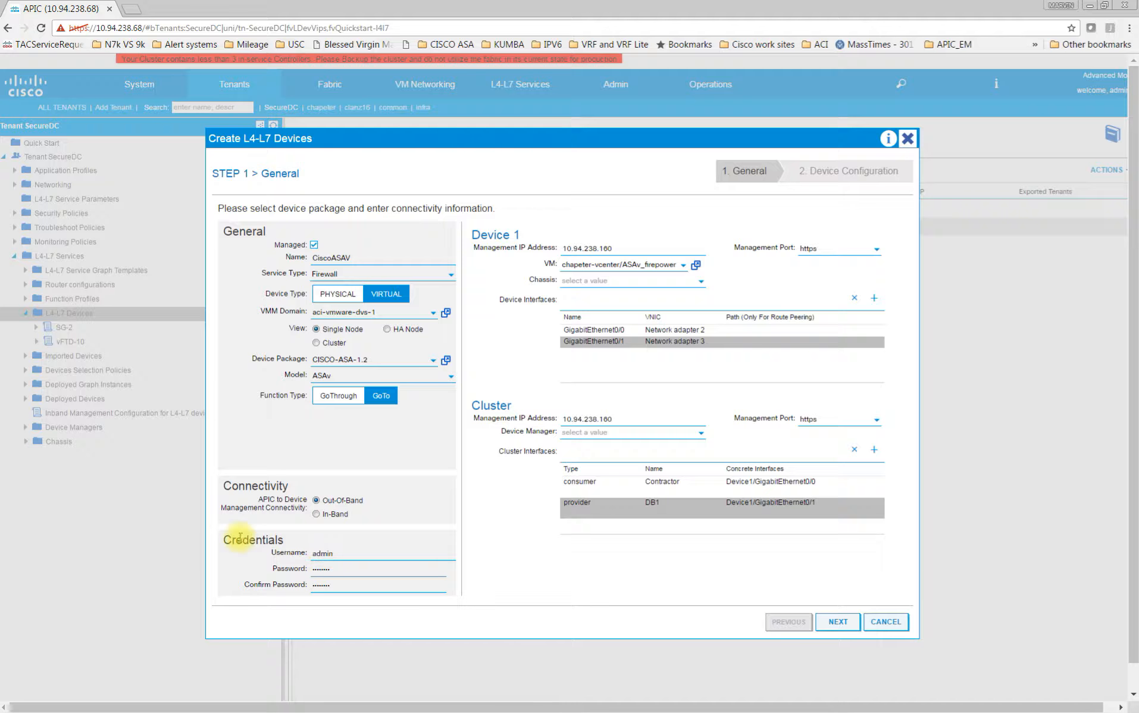
Finish creating the L4-L7 device with the default device configuration, and open the CiscoASAV device's policy.
left_click(838, 621)
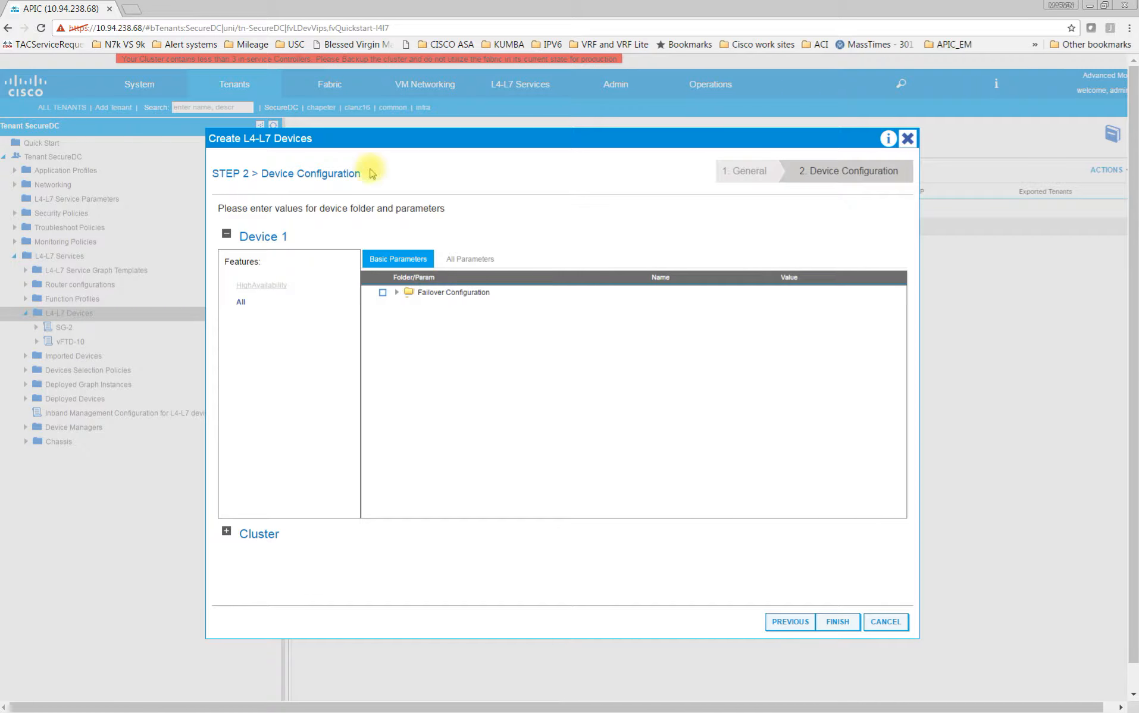
left_click(840, 623)
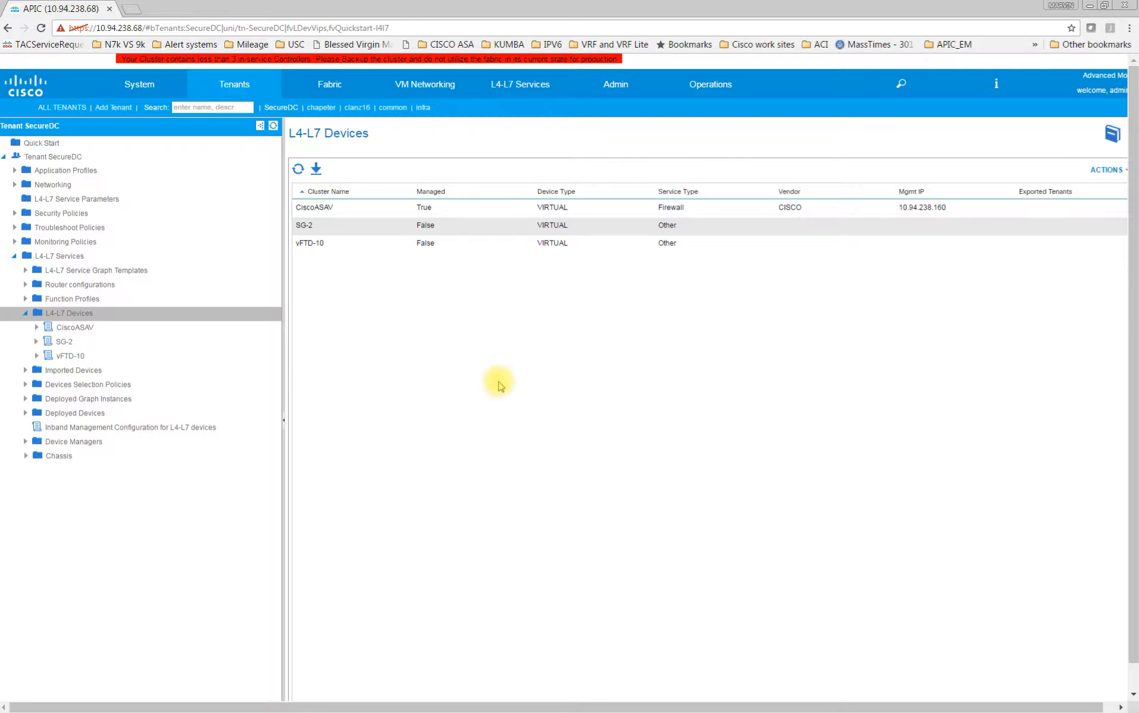
left_click(73, 329)
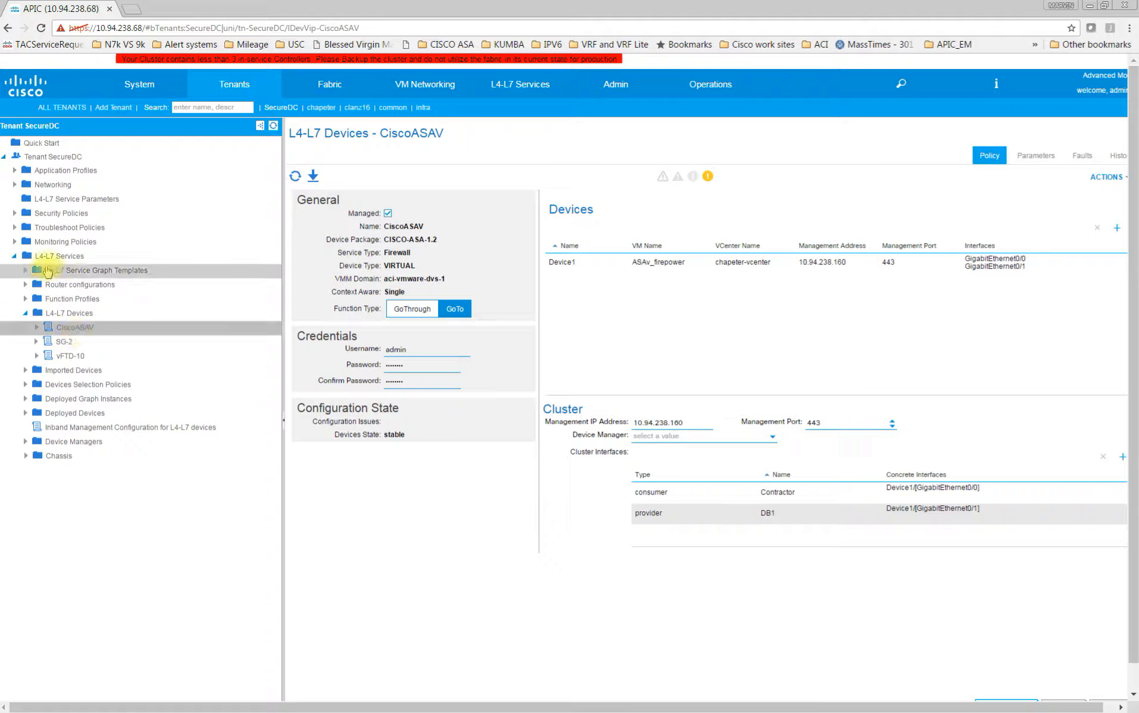
Start a new L4-L7 service graph template and place the SecureDC/CiscoASAV cluster as the node between consumer and provider.
left_click(25, 270)
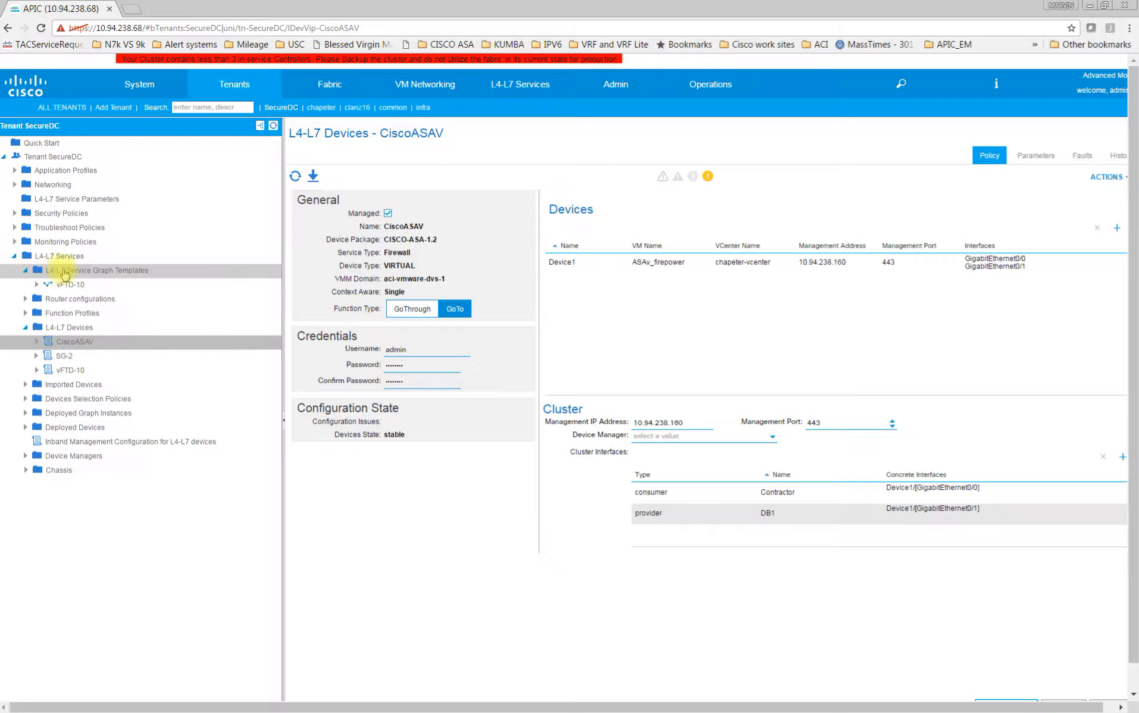
left_click(89, 270)
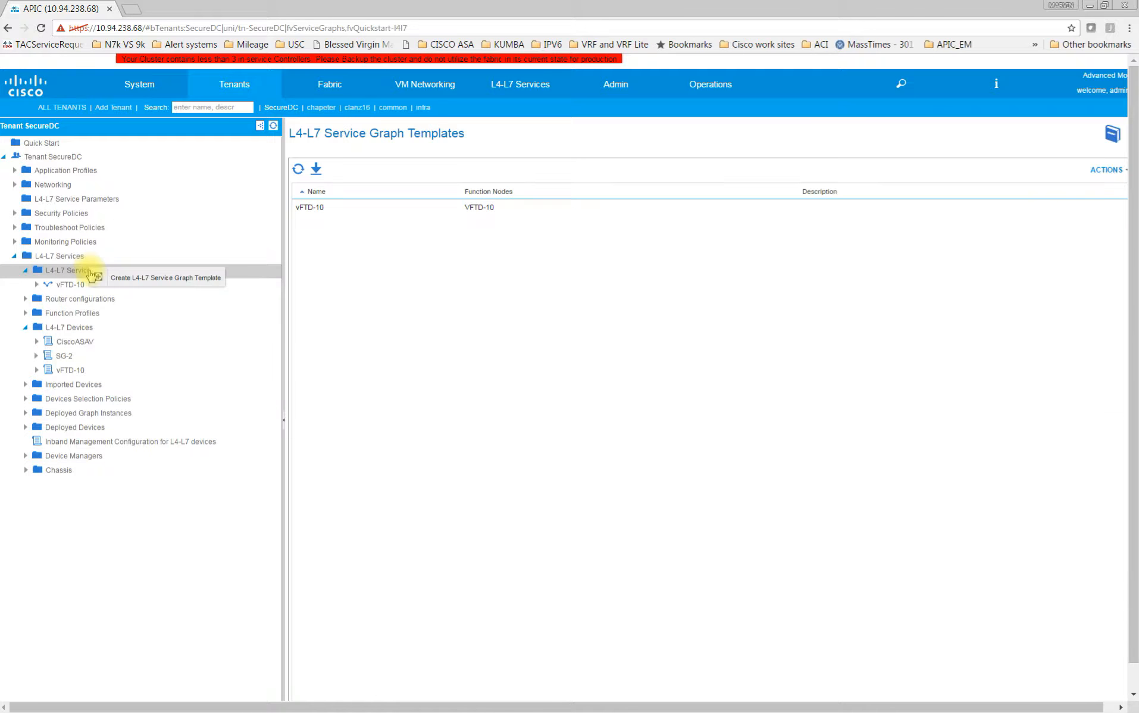
left_click(121, 278)
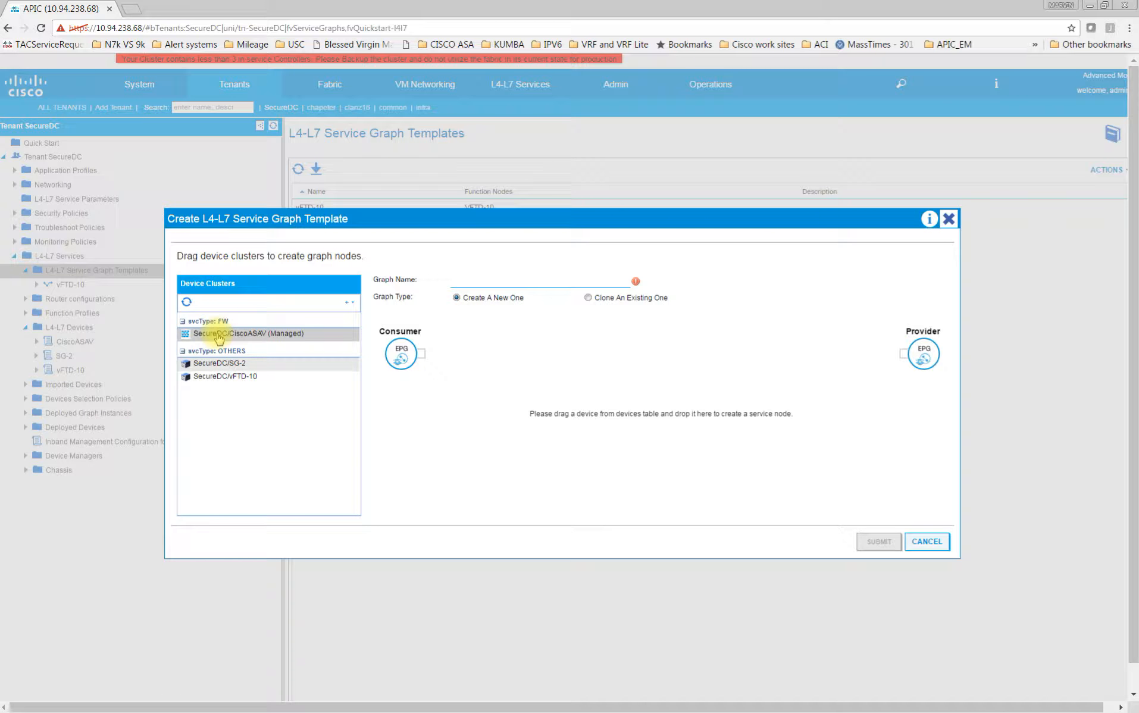
left_click_drag(219, 338, 628, 351)
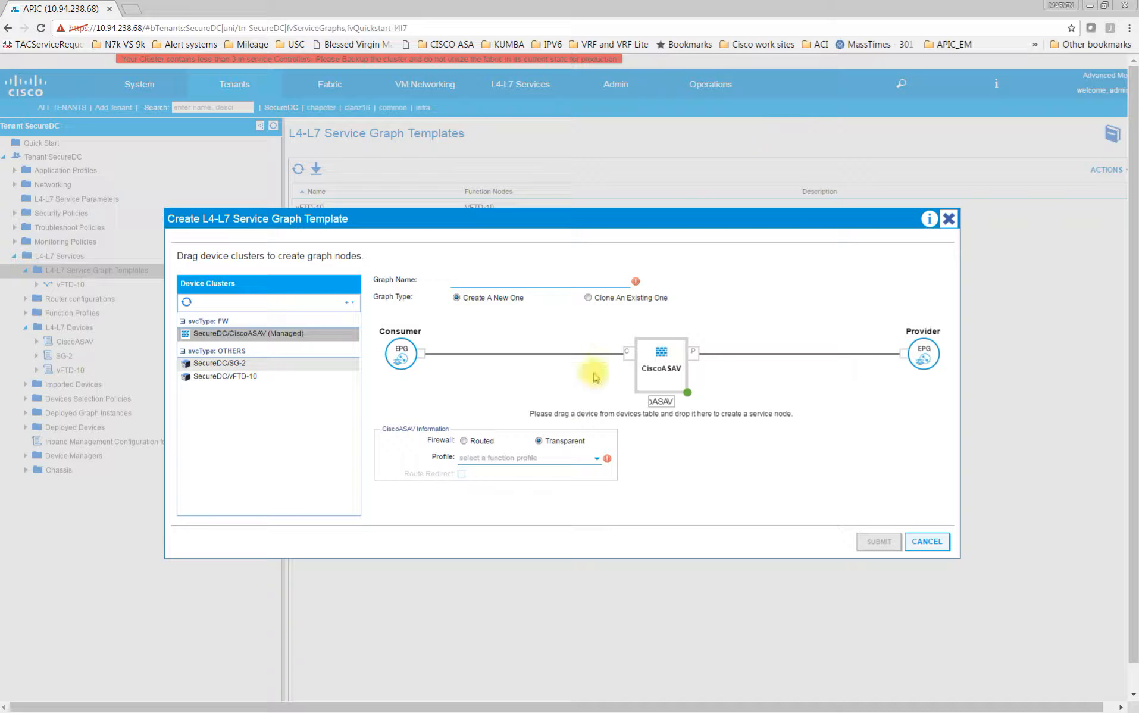
Set the CiscoASAV node to a Routed firewall with the function profile CISCO-ASA-1.2/WebPolicyForRoutedMode.
left_click(464, 440)
left_click(491, 463)
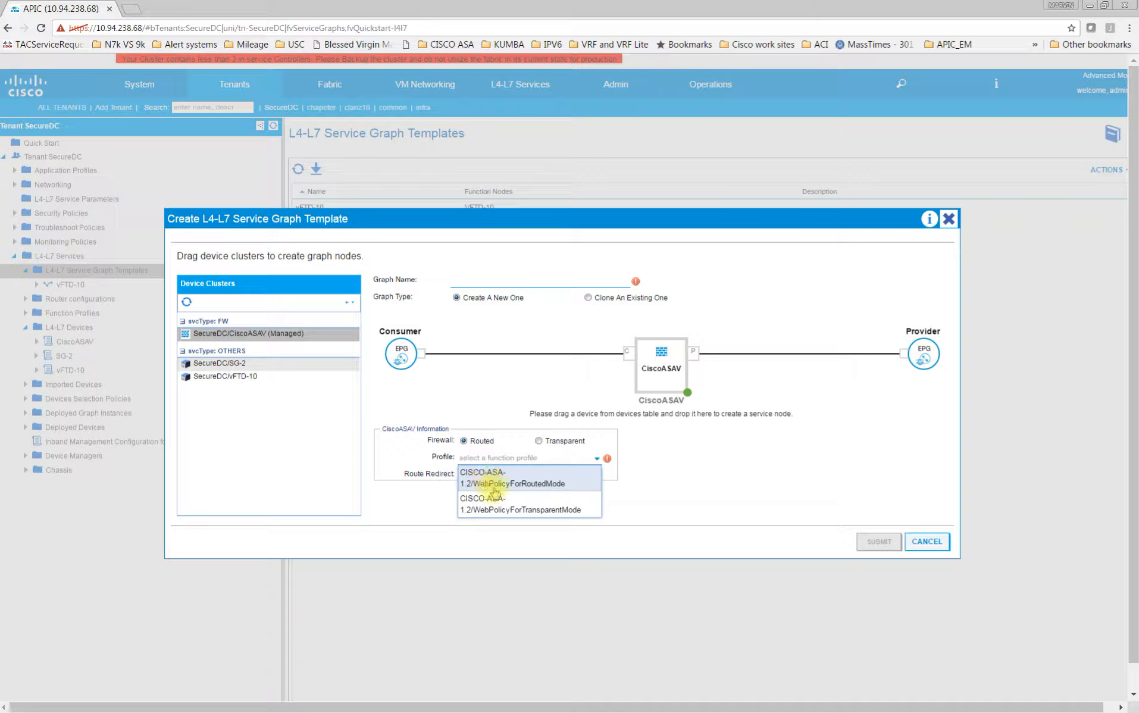
left_click(501, 483)
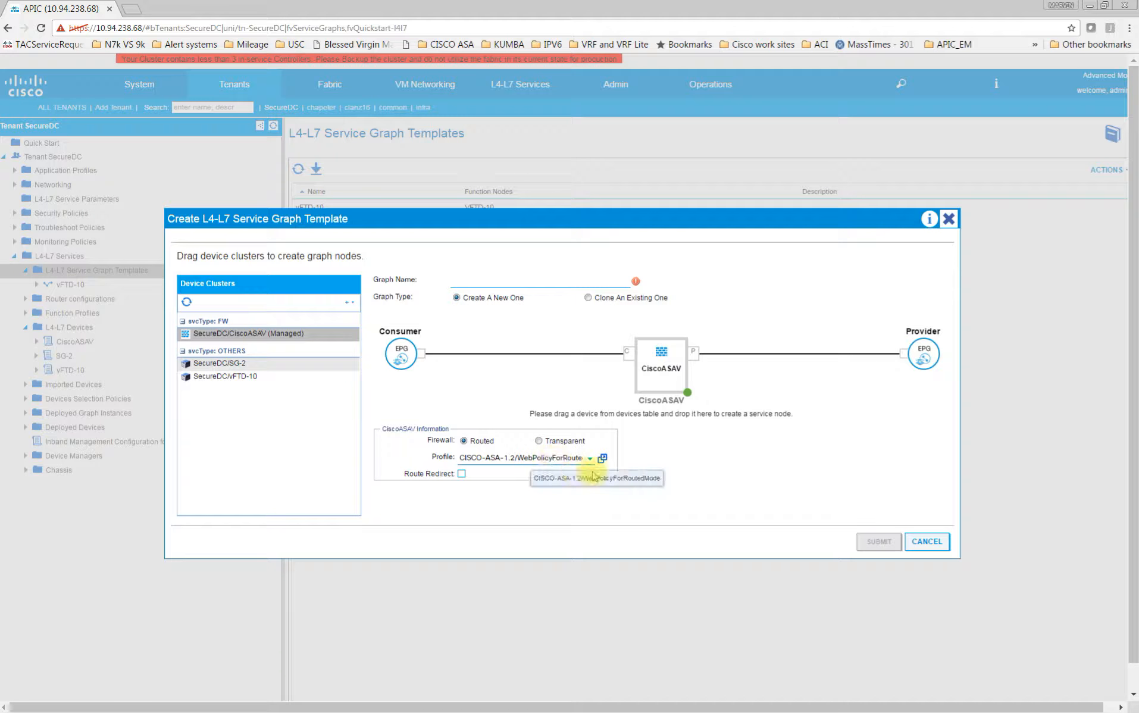
Name the service graph template CiscoASAV and submit it.
left_click(521, 278)
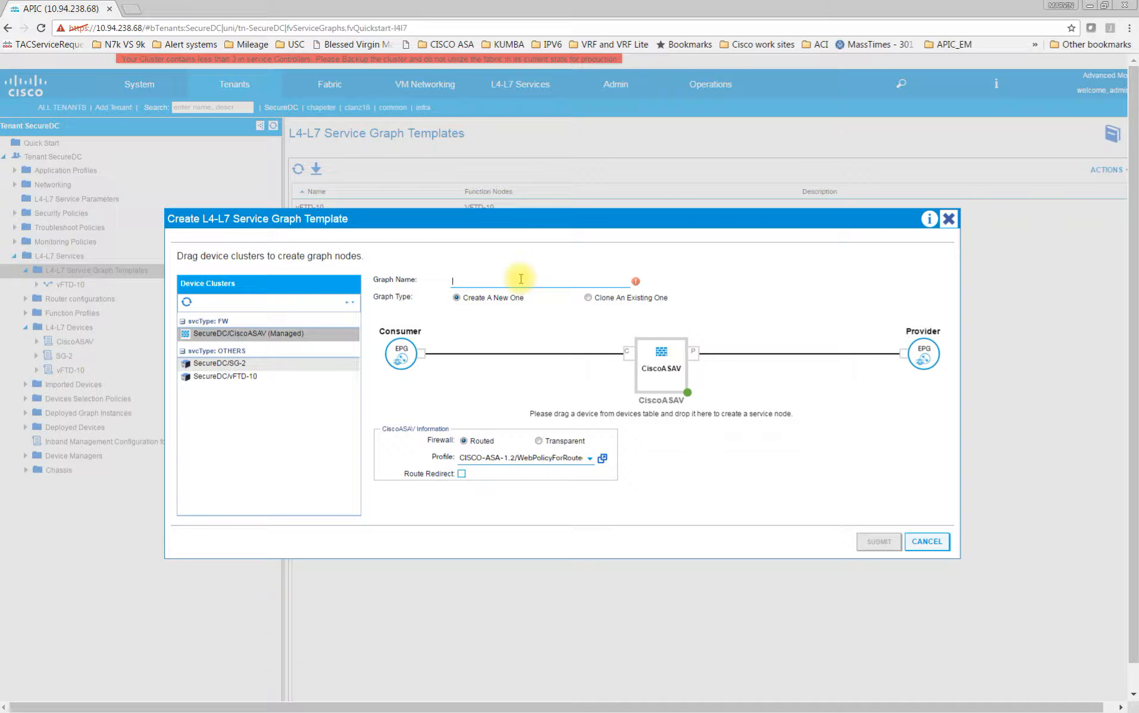
type("CiscoASAV")
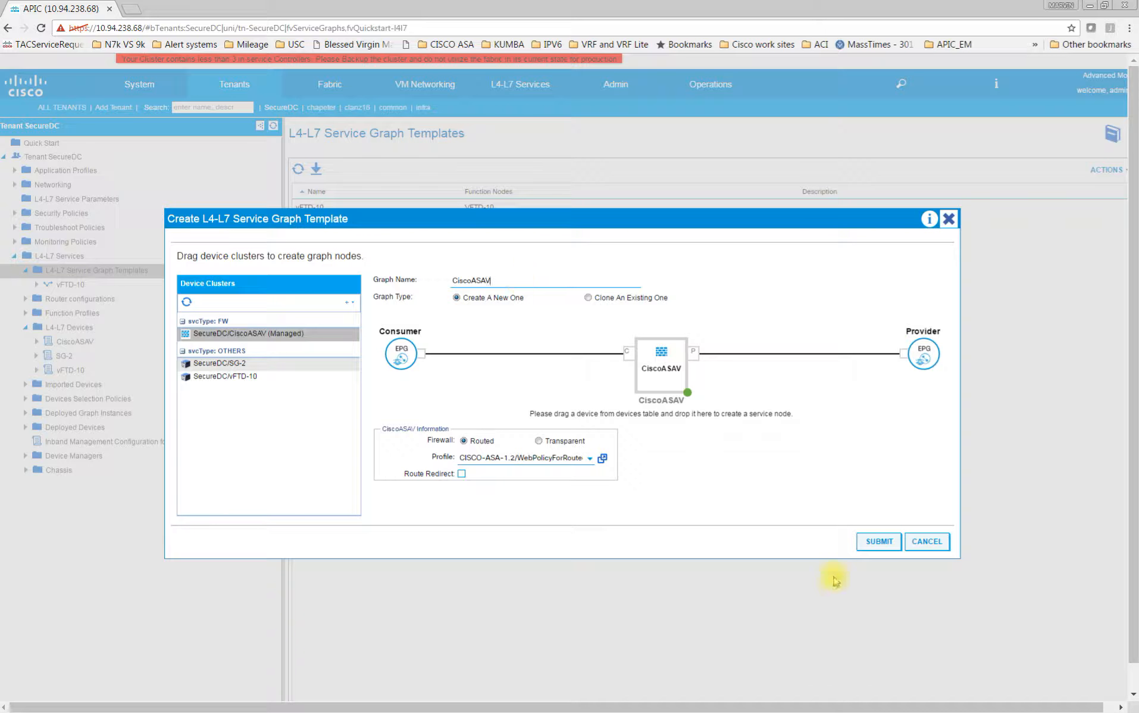
left_click(875, 542)
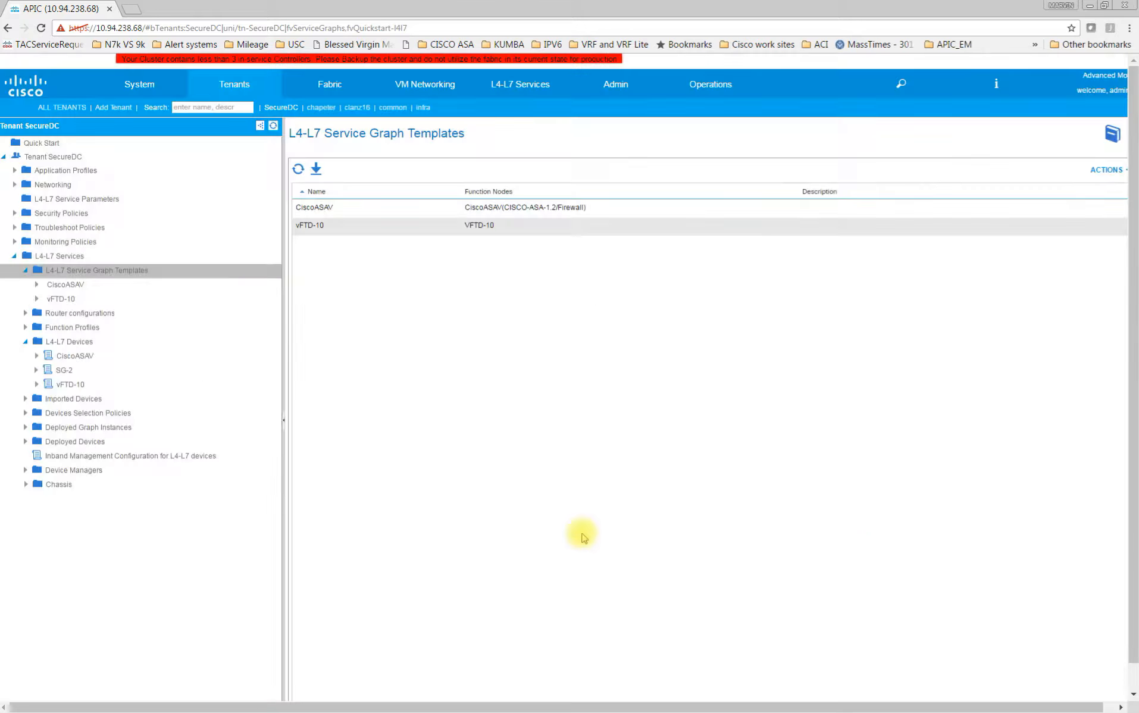
Apply the CiscoASAV graph template with SecureDC/Production/epg-EPG_Contractor as consumer EPG and SecureDC/Production/epg-DB1 as provider EPG.
right_click(336, 213)
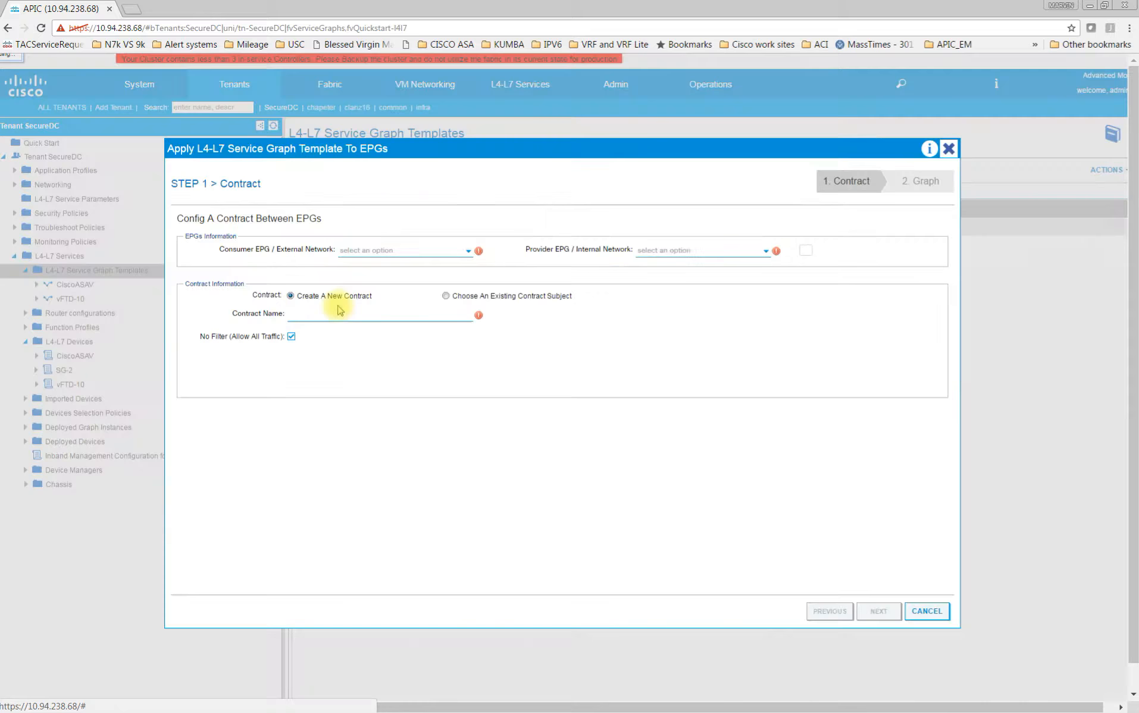
left_click(409, 238)
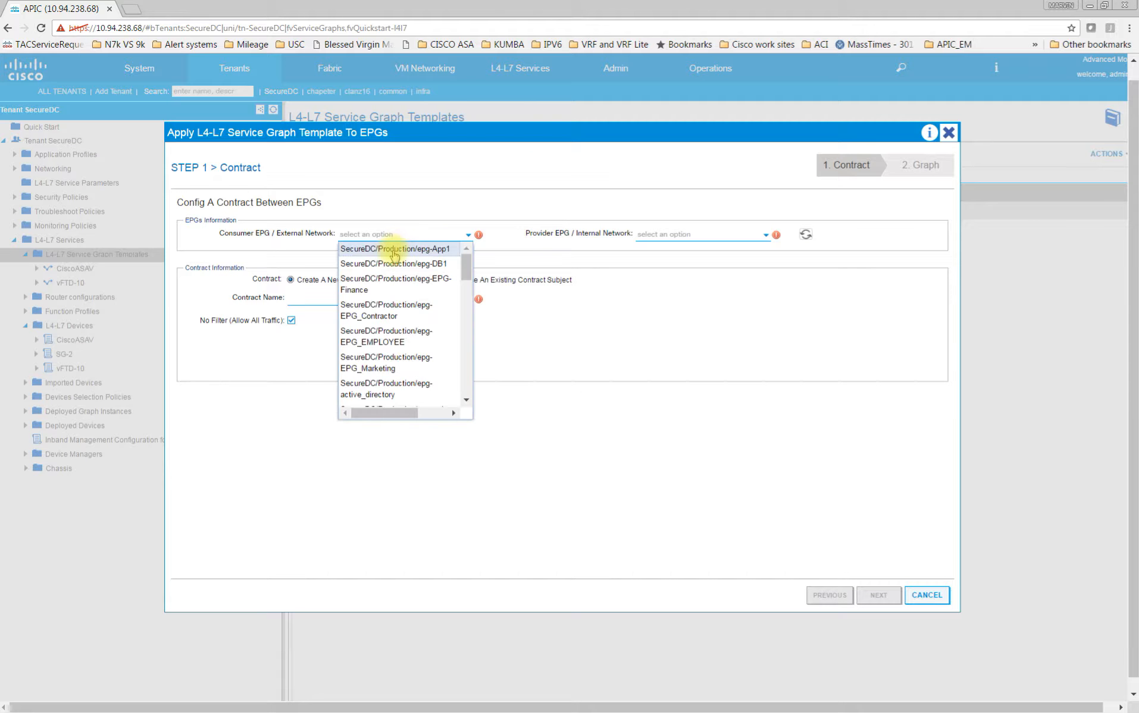
left_click(383, 313)
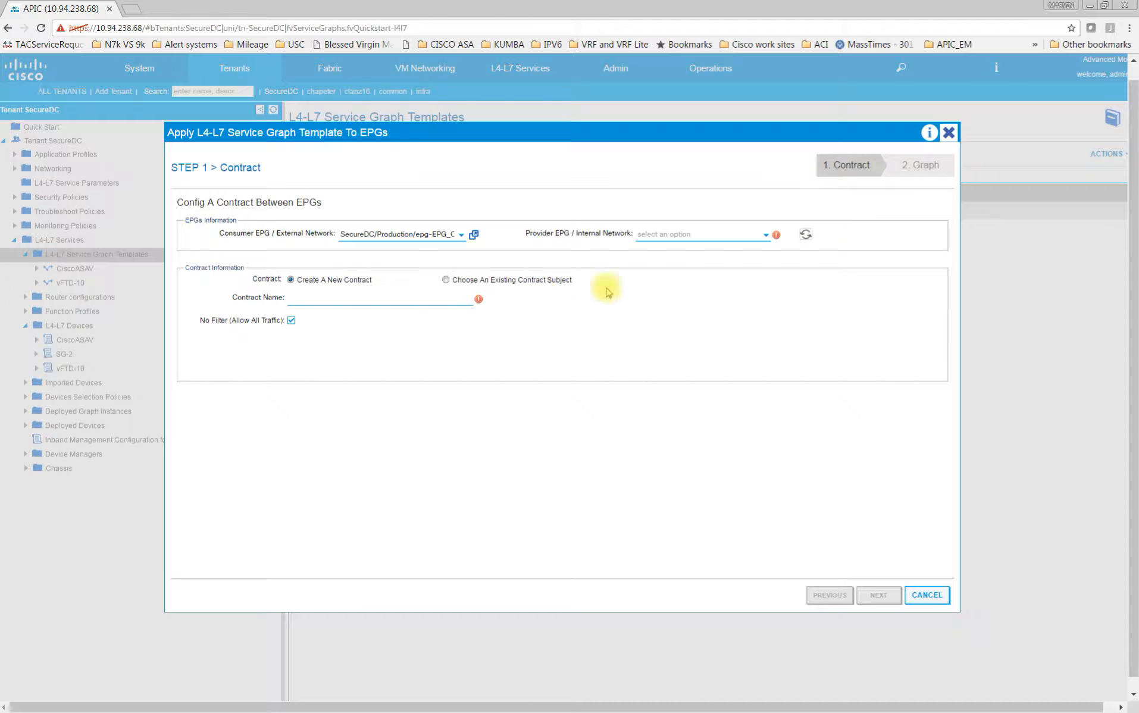
left_click(717, 233)
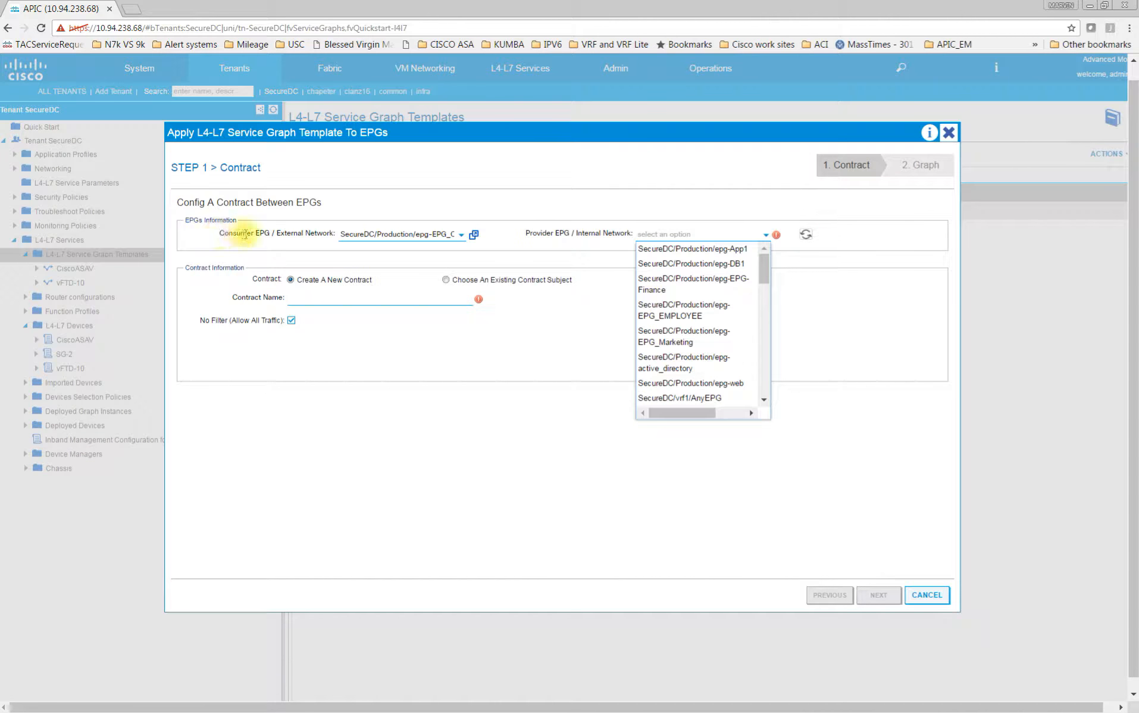
left_click(729, 267)
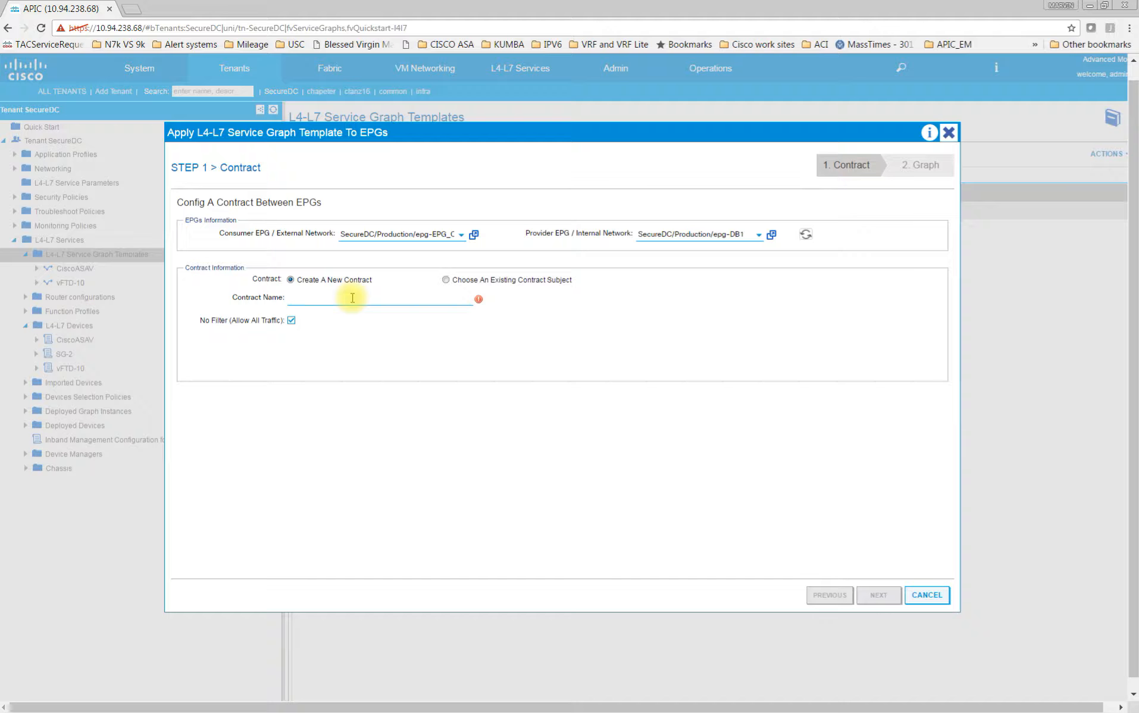
Name the new contract CiscoASAV and accept the default graph connector settings to reach the device parameters.
type("CiscoASAV")
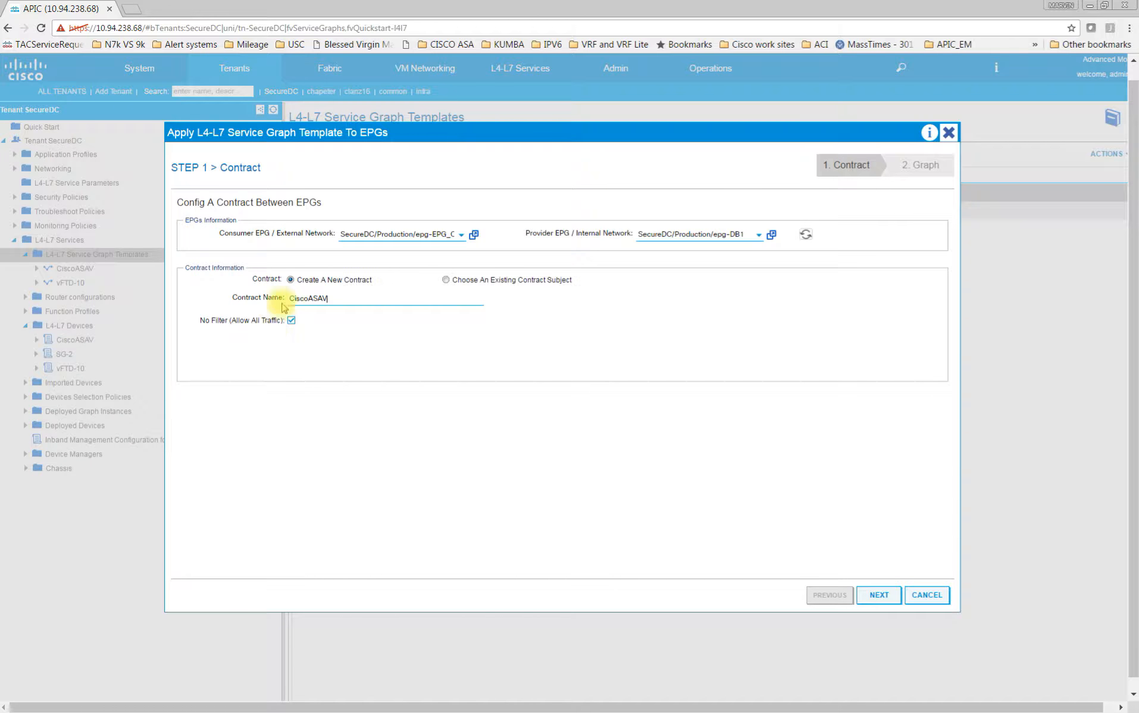
left_click(879, 594)
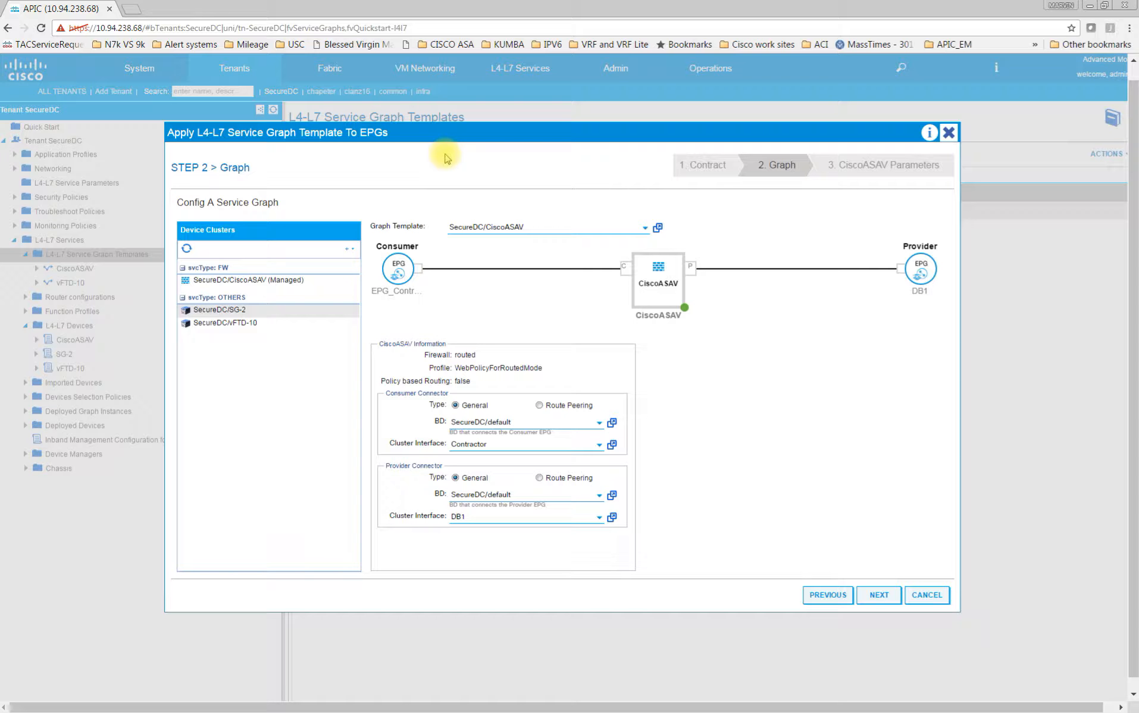
left_click(883, 598)
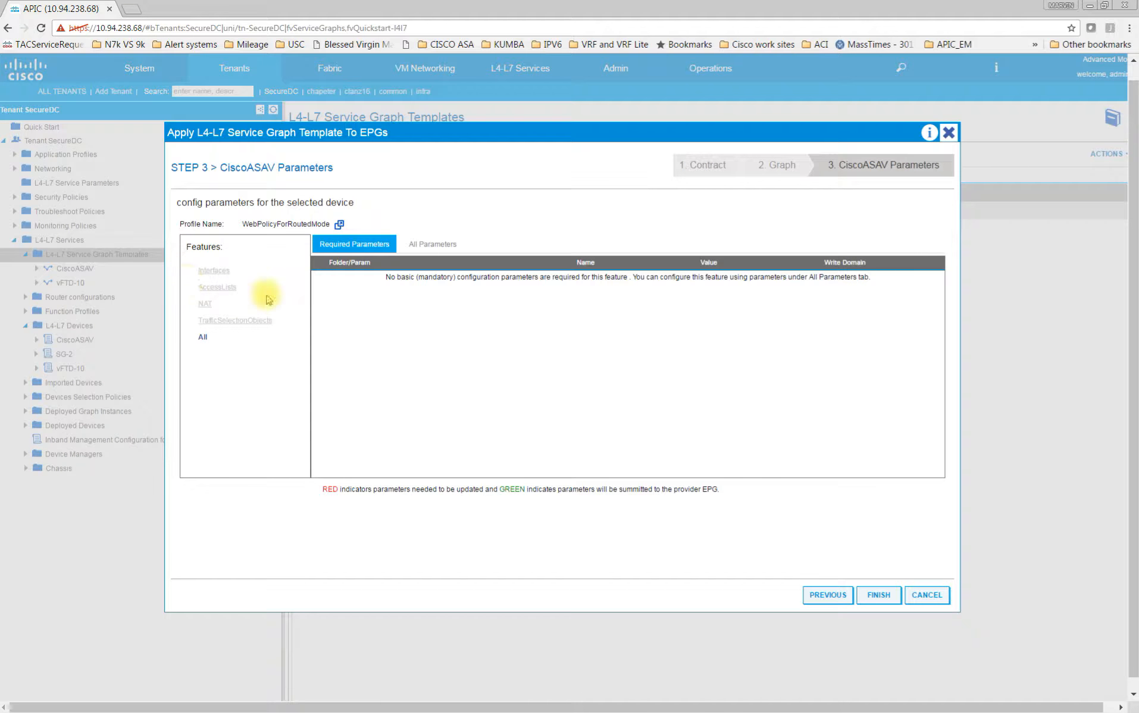
Among all interface parameters, set the externalIf IPv4 address to 192.168.155.1/24, consulting the topology slide in PowerPoint for the addressing.
left_click(411, 248)
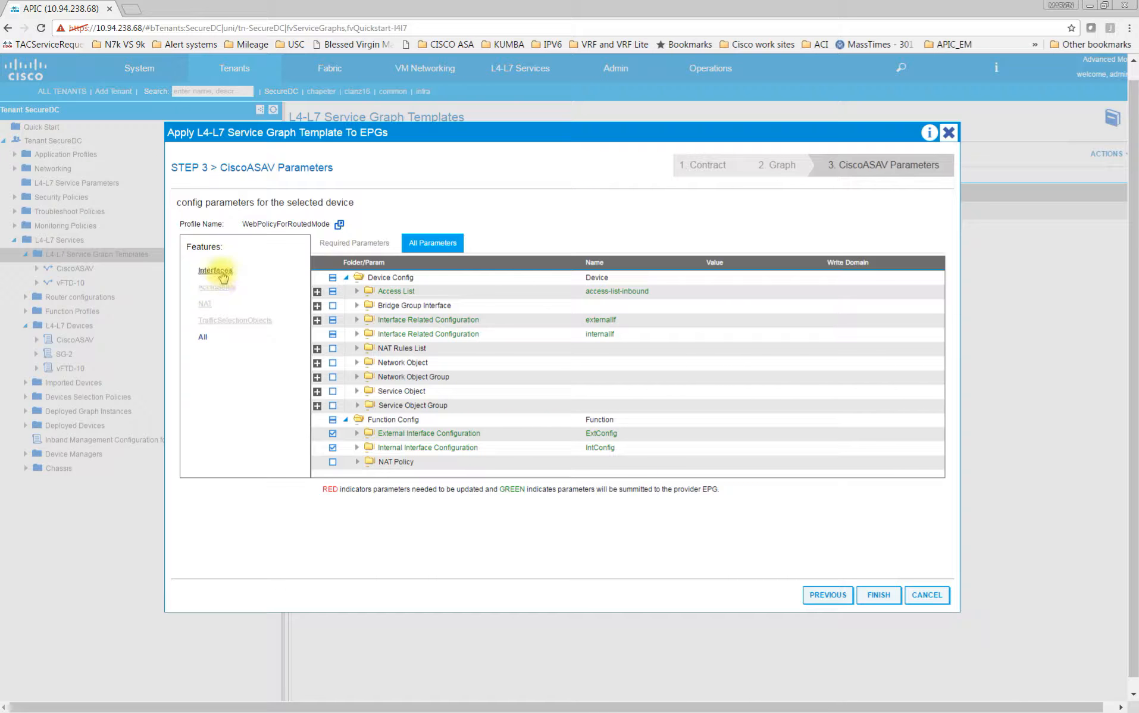
left_click(222, 272)
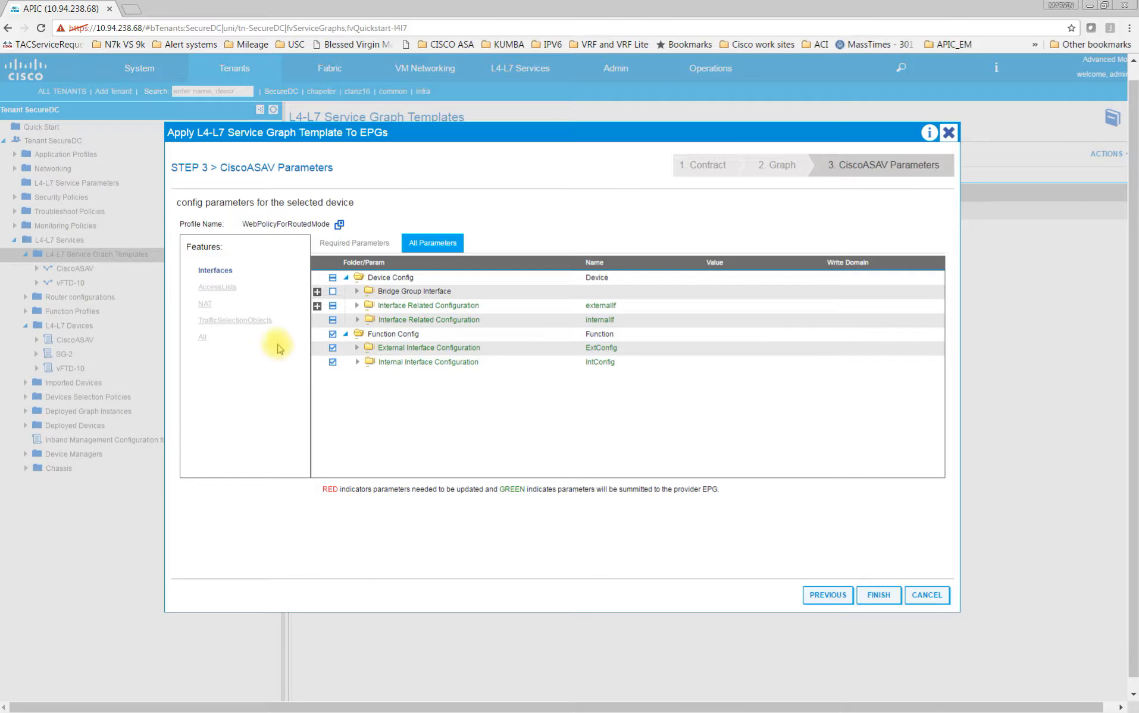
left_click(357, 306)
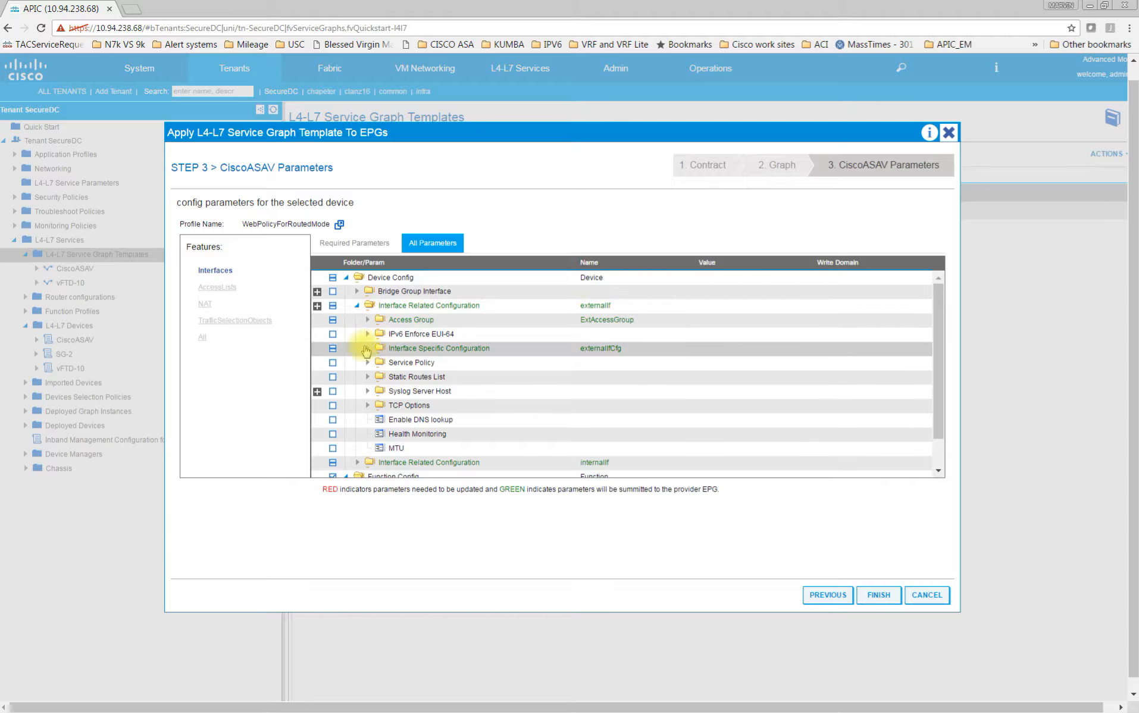
left_click(368, 348)
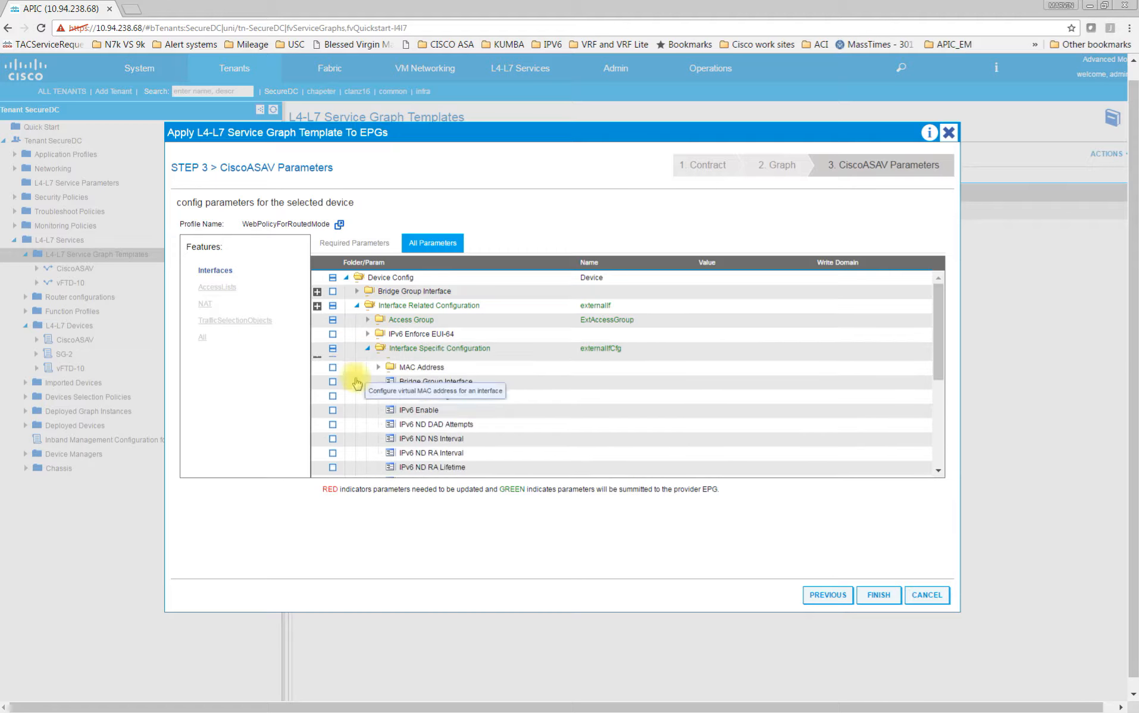
left_click(379, 363)
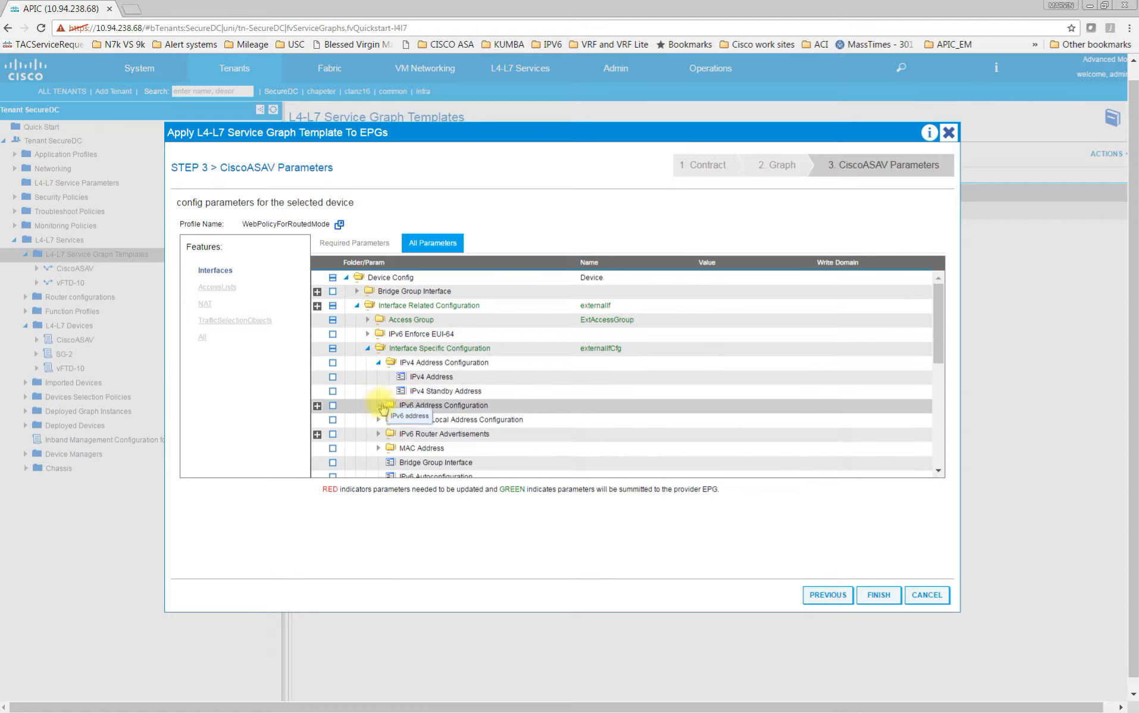
left_click(441, 376)
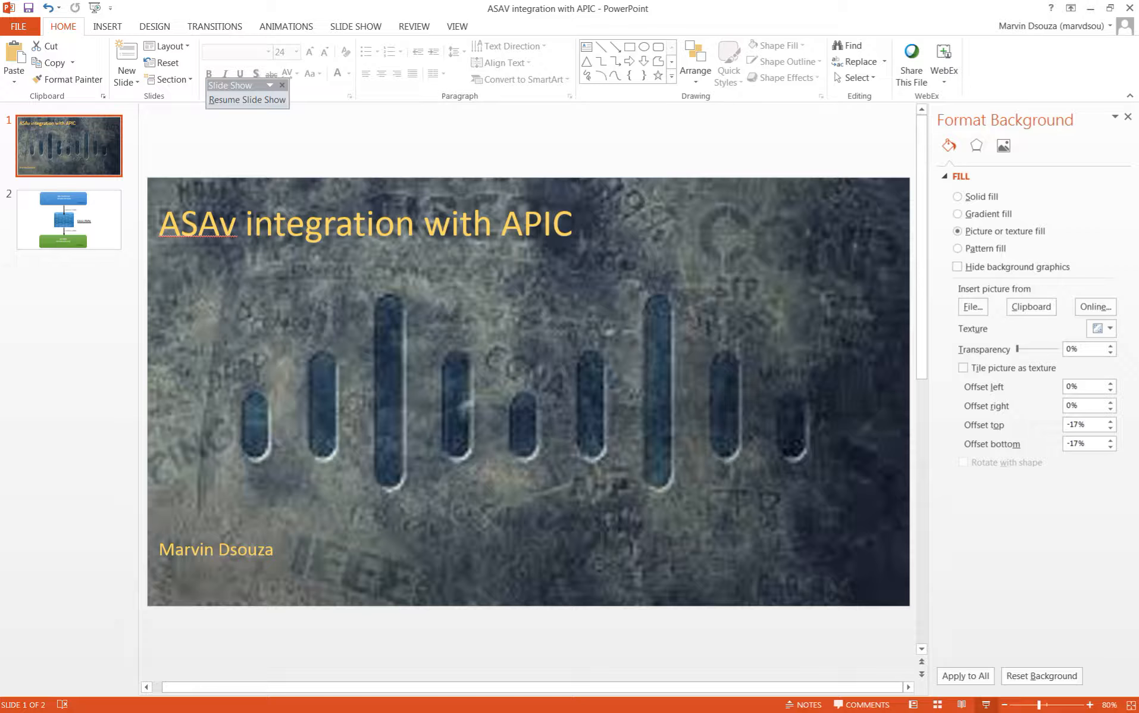
left_click(75, 226)
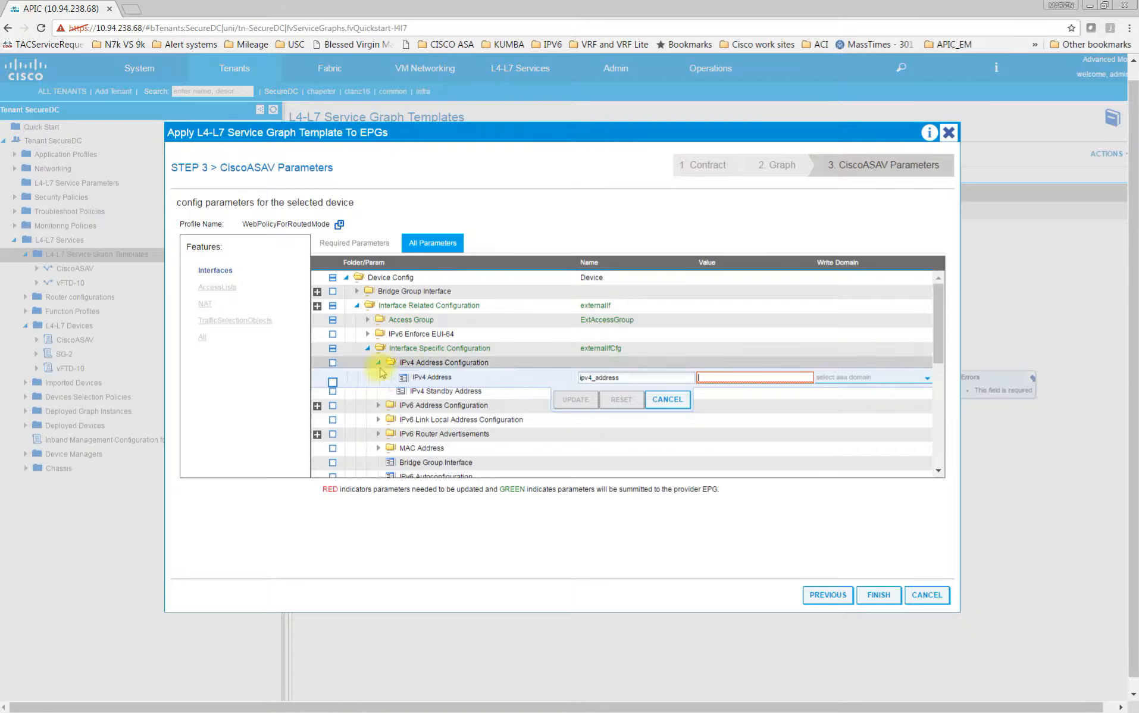
left_click(1090, 8)
left_click(728, 379)
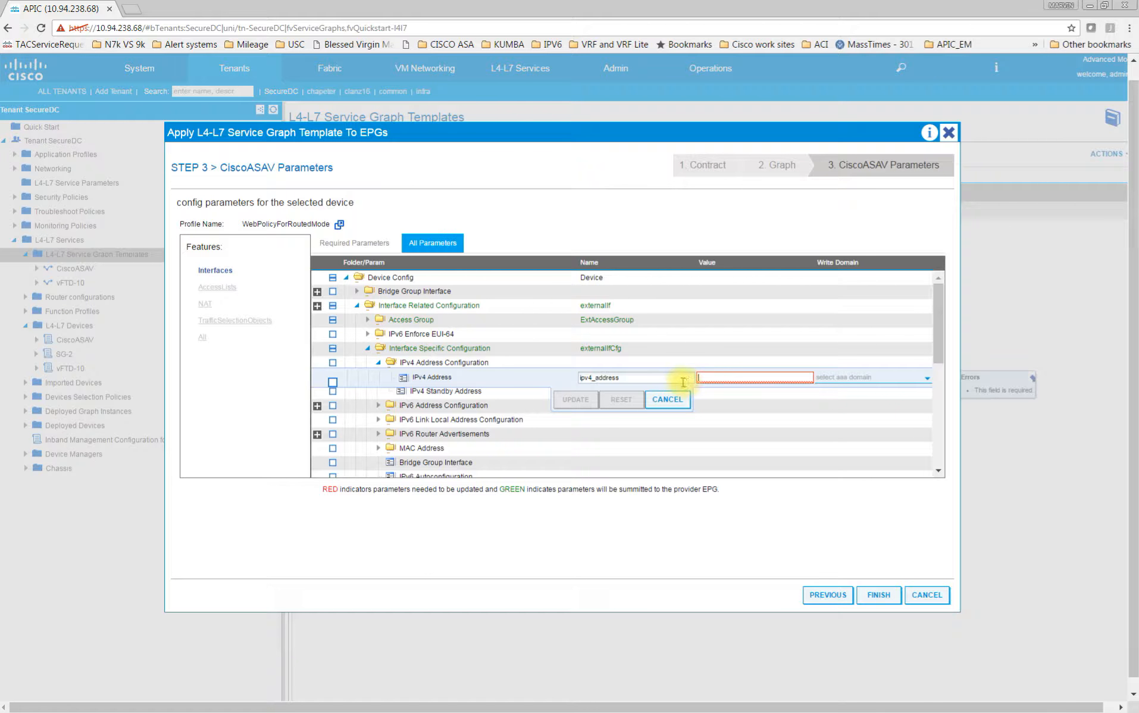
type("192.168.155.1/24")
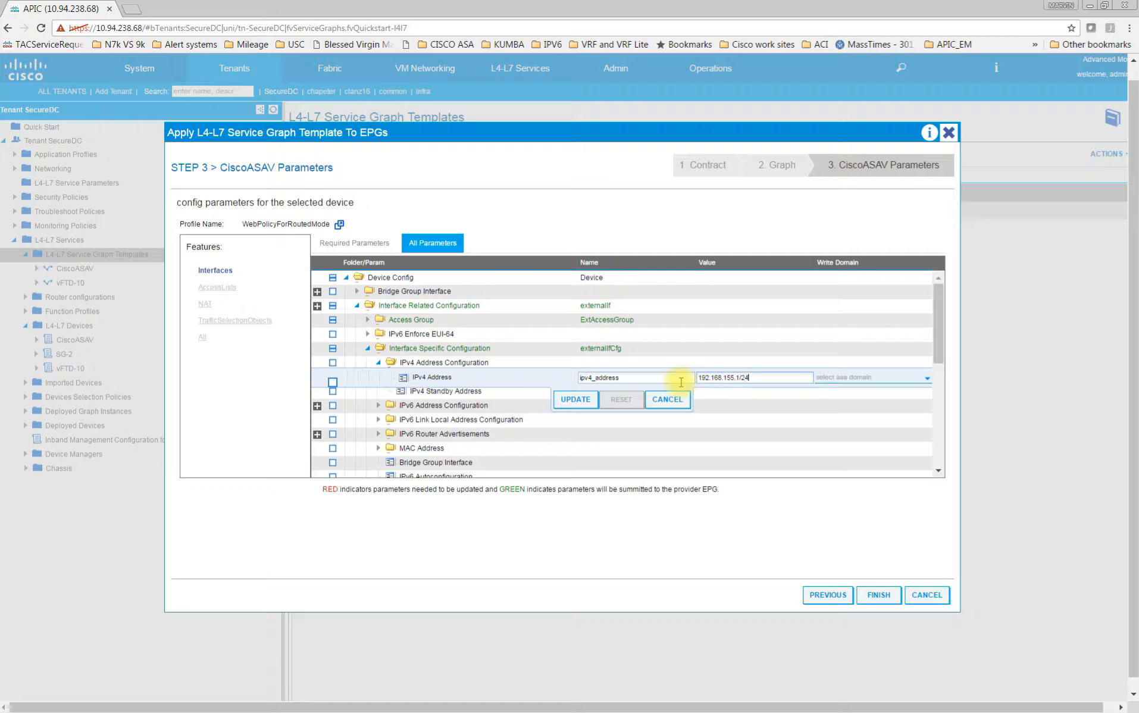
left_click(575, 400)
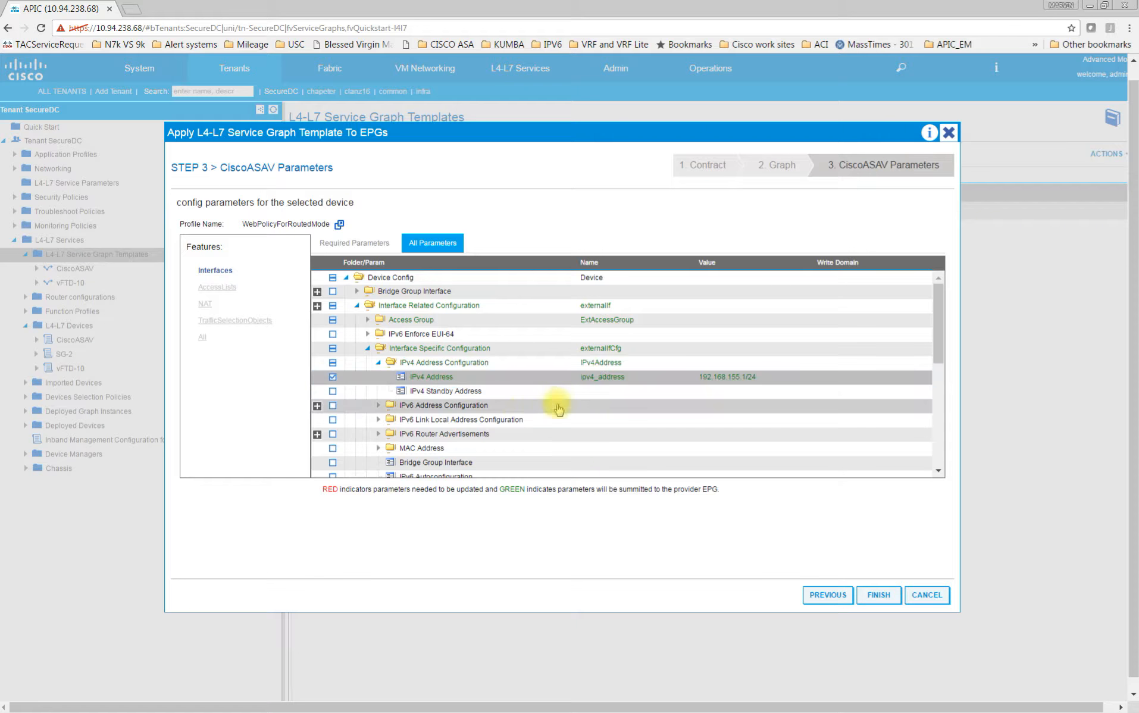
Review the interface-specific configuration of externalIf, including its IPv4 address and security level.
left_click(356, 306)
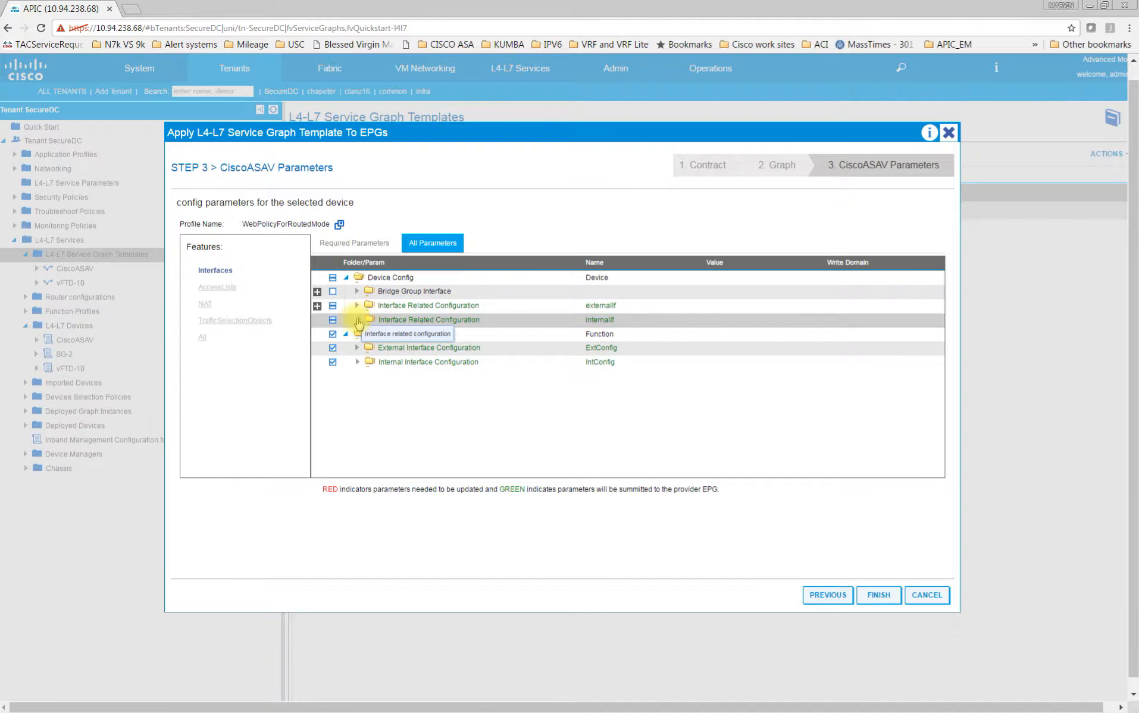
left_click(358, 321)
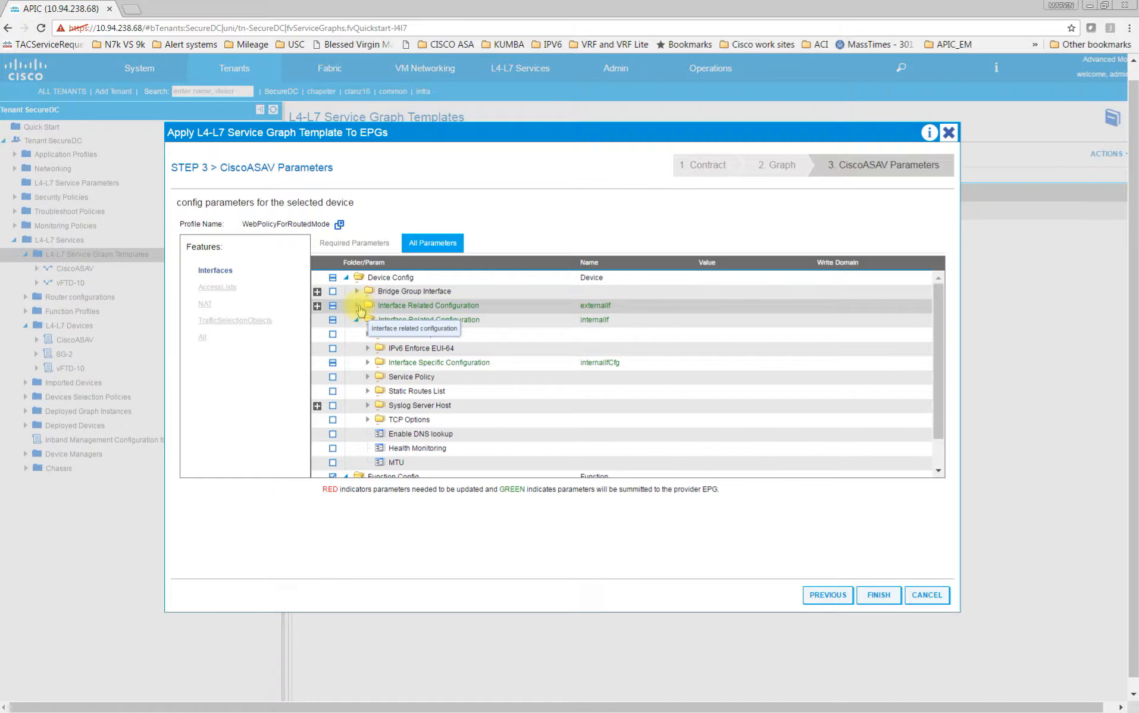
left_click(358, 307)
scroll(575, 437, "down", 2)
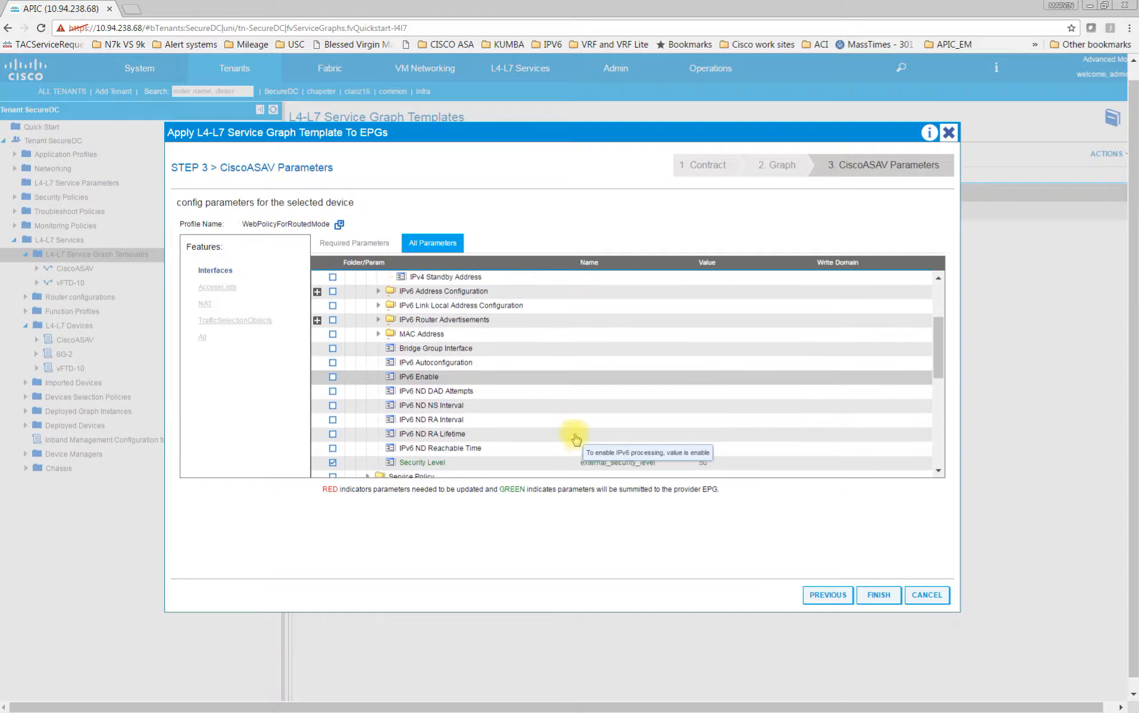
scroll(575, 440, "down", 1)
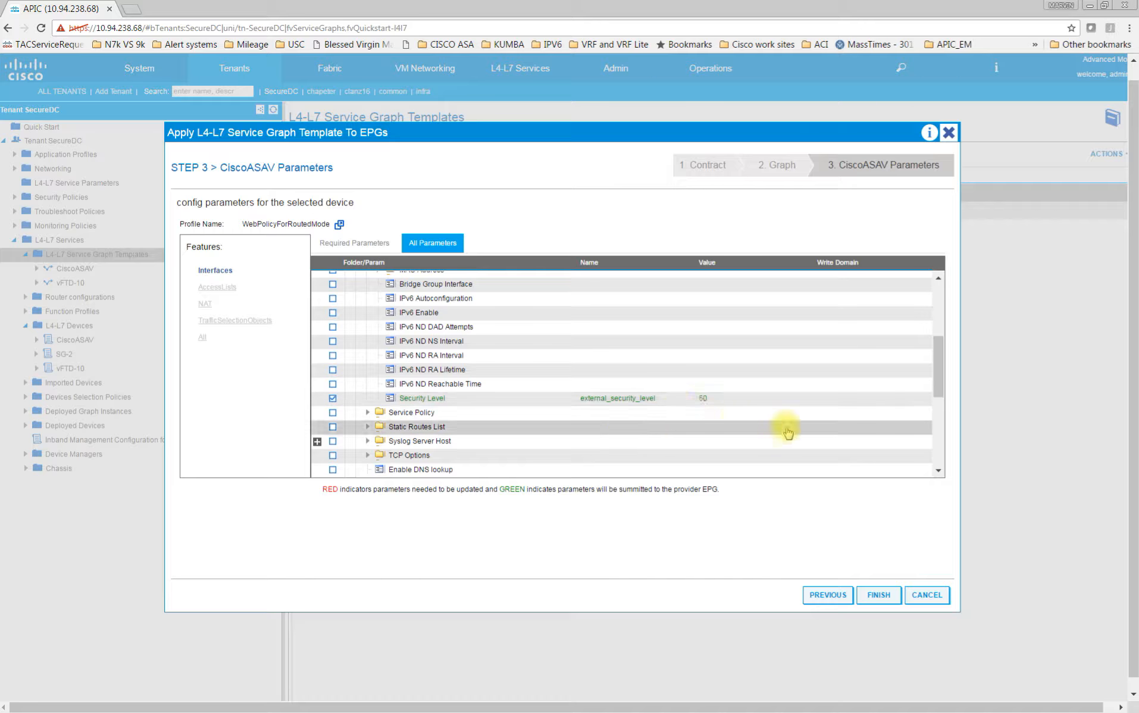
left_click_drag(931, 355, 932, 325)
left_click(378, 311)
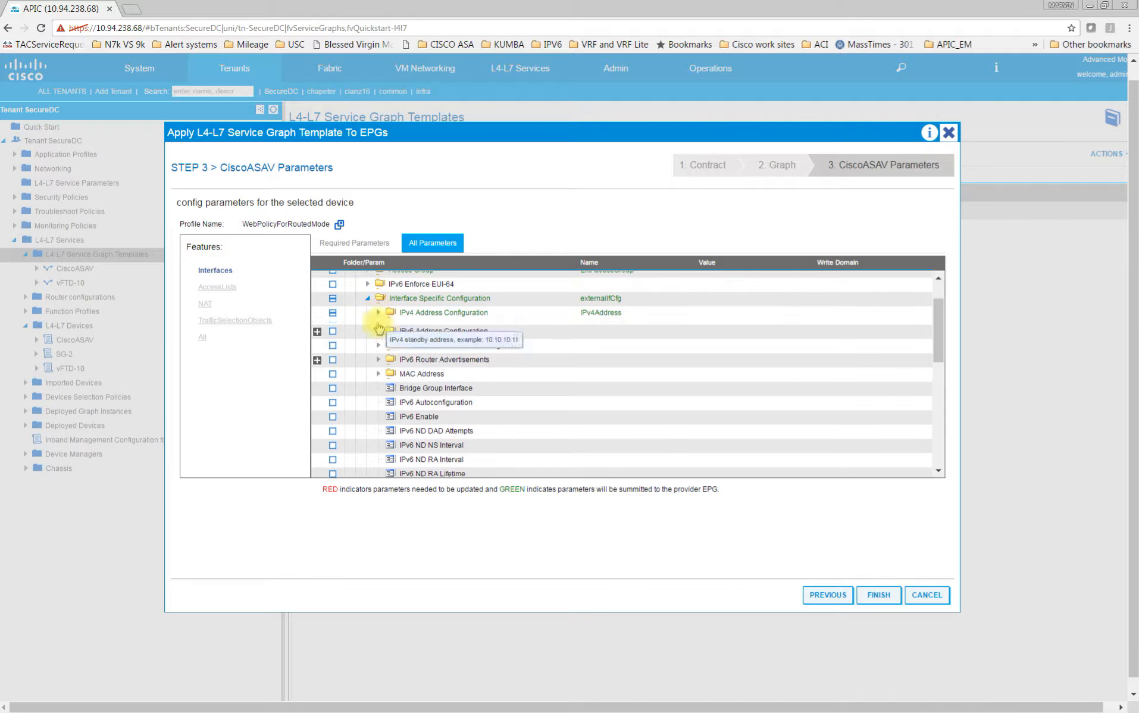
Set the IPv4 address of internalIf to 192.168.165.1/24 in its interface specific configuration and check its security level.
left_click(368, 299)
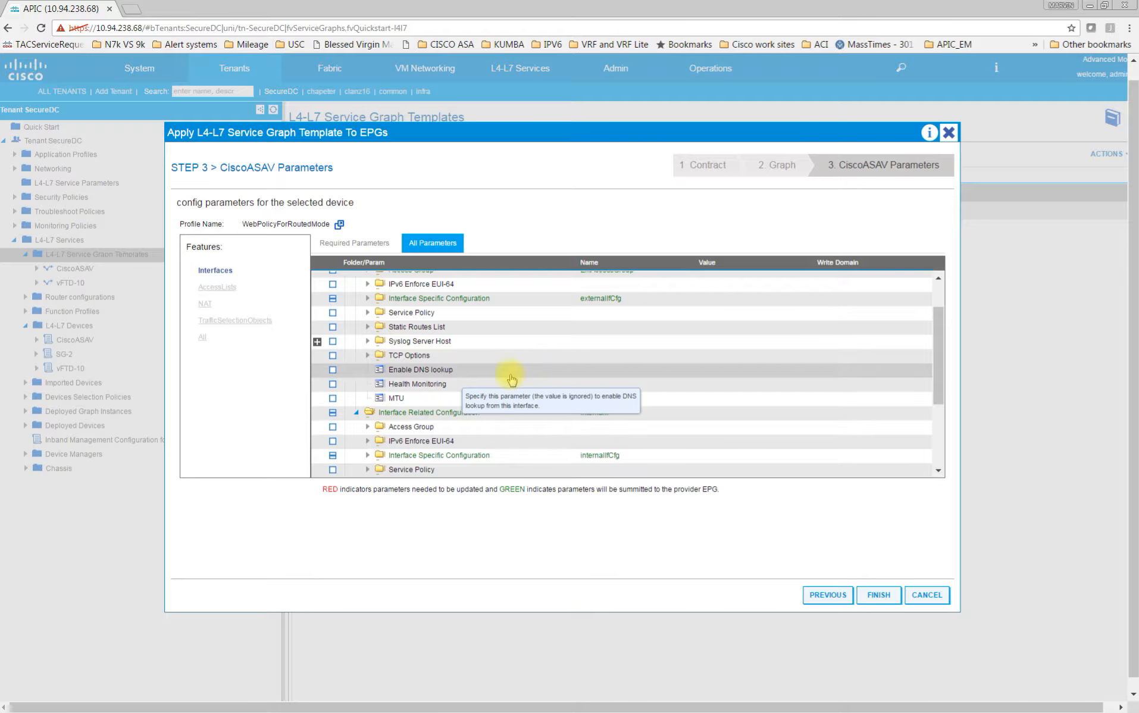
scroll(508, 390, "up", 3)
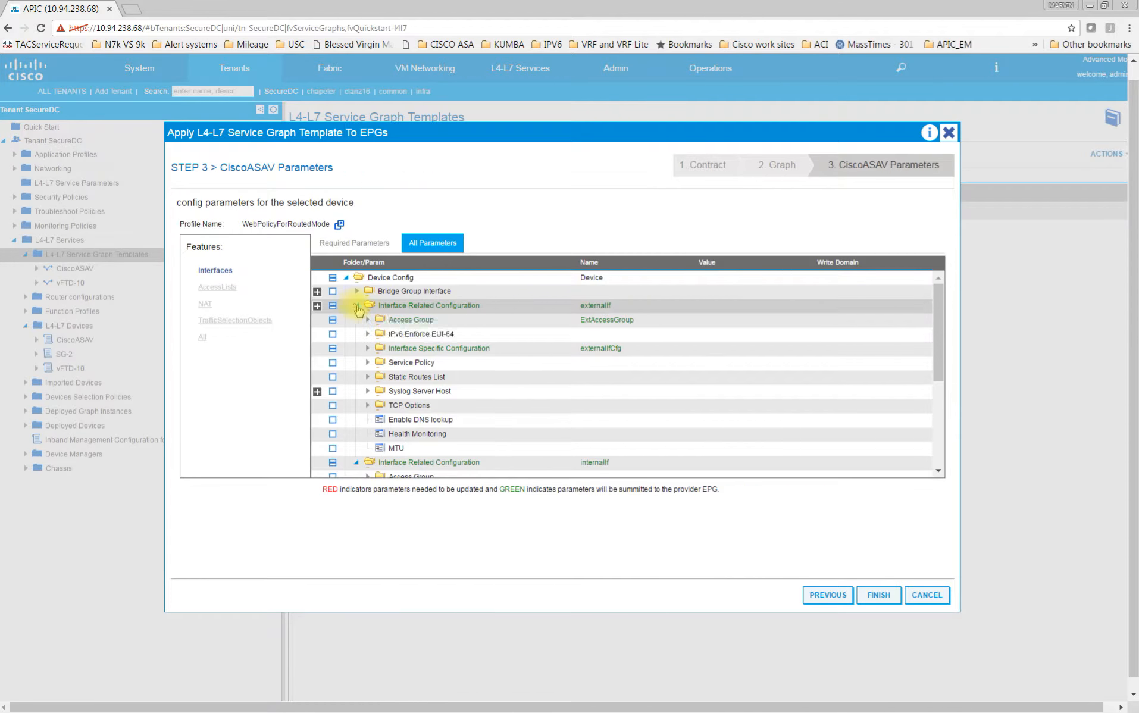
left_click(356, 306)
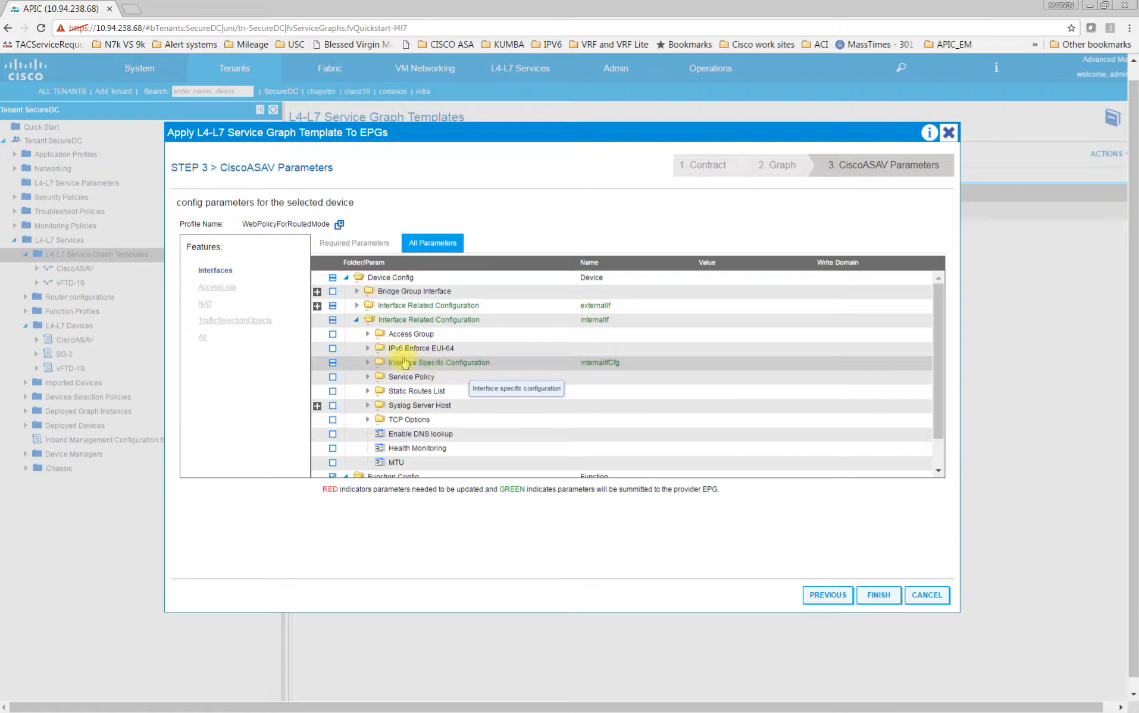
left_click(370, 362)
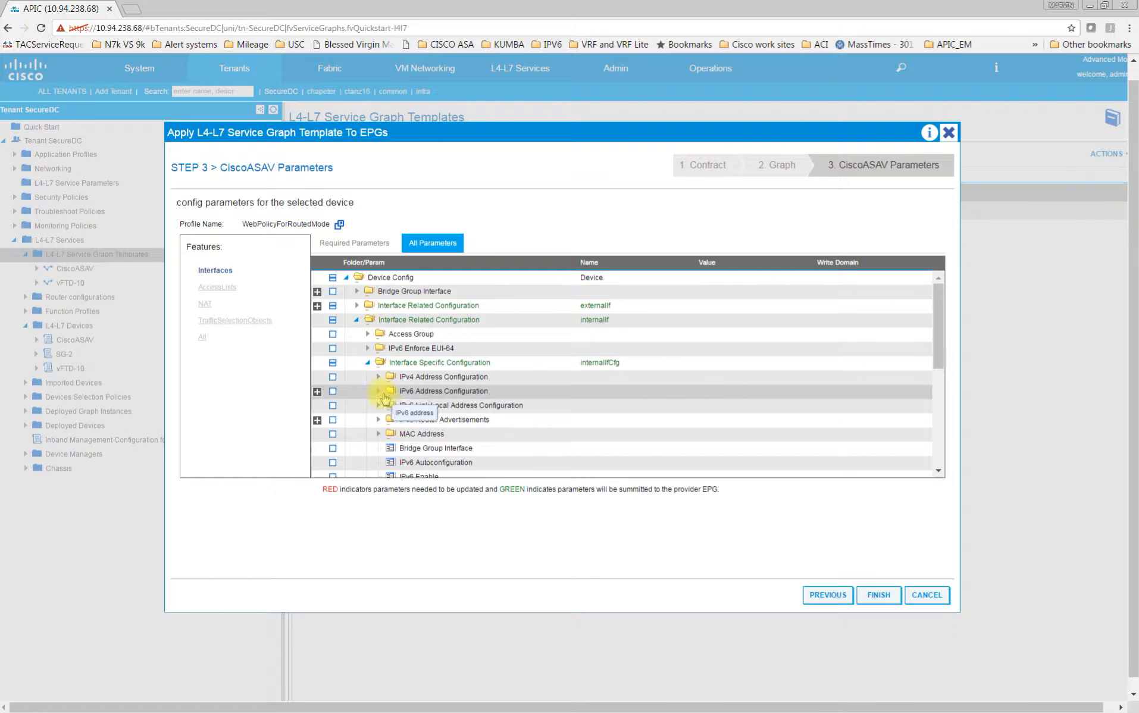
left_click(378, 377)
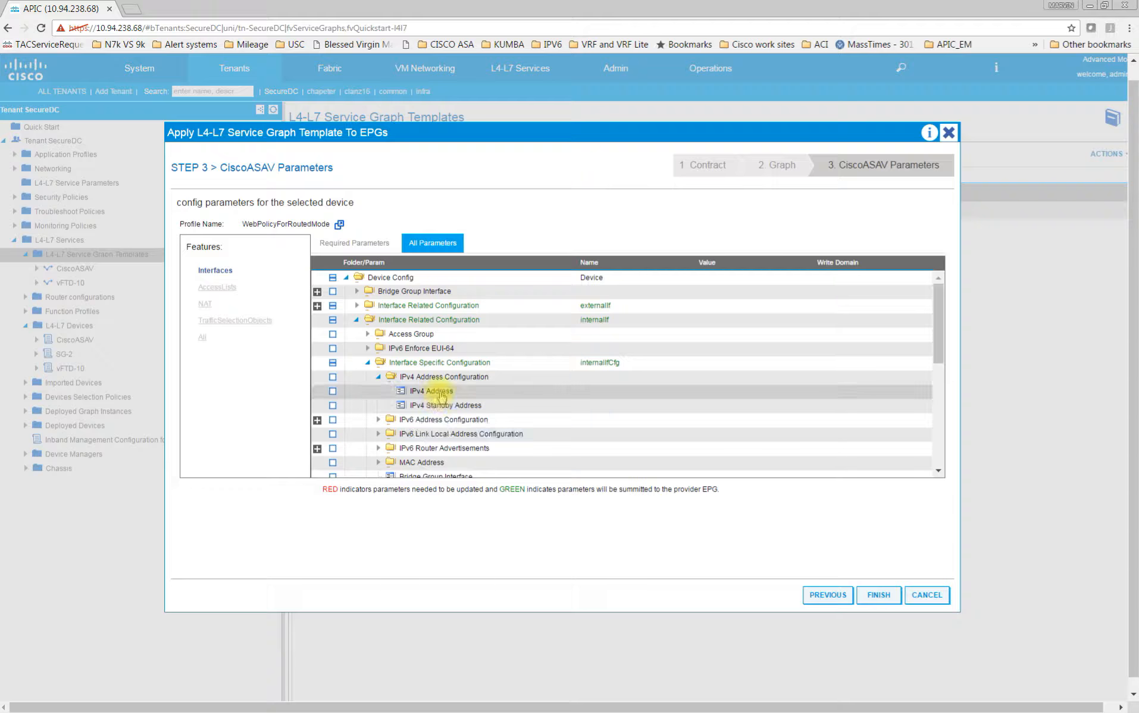
double_click(443, 393)
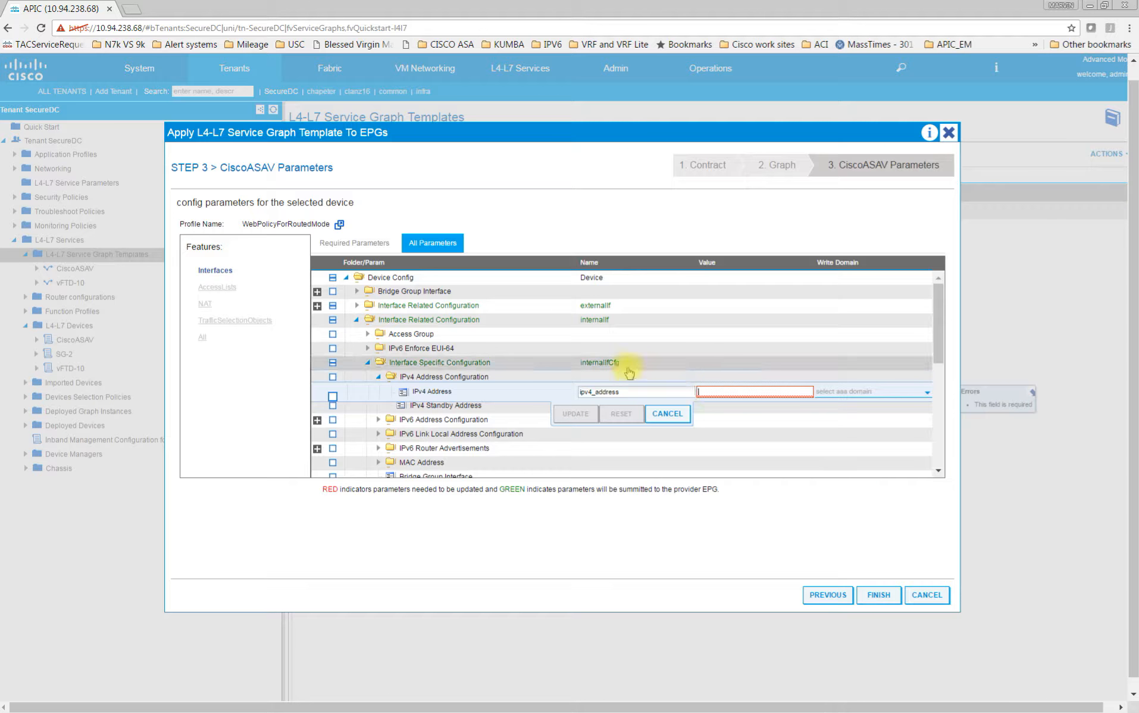
type("192.168.165.1/24")
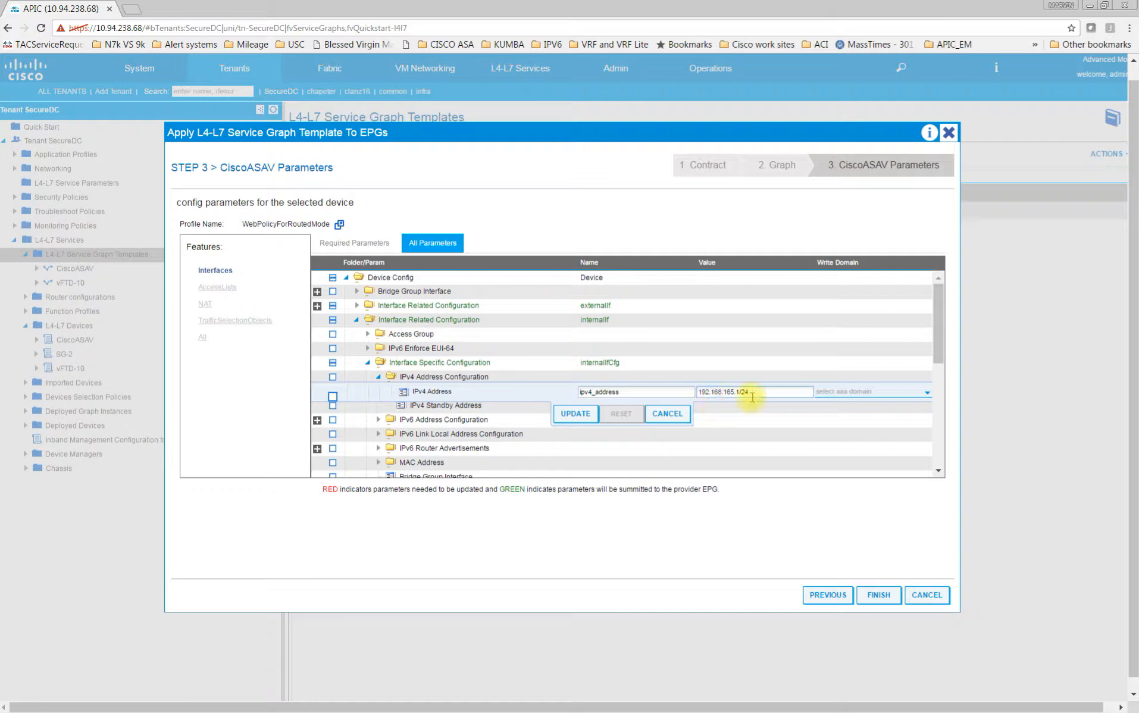
left_click(578, 413)
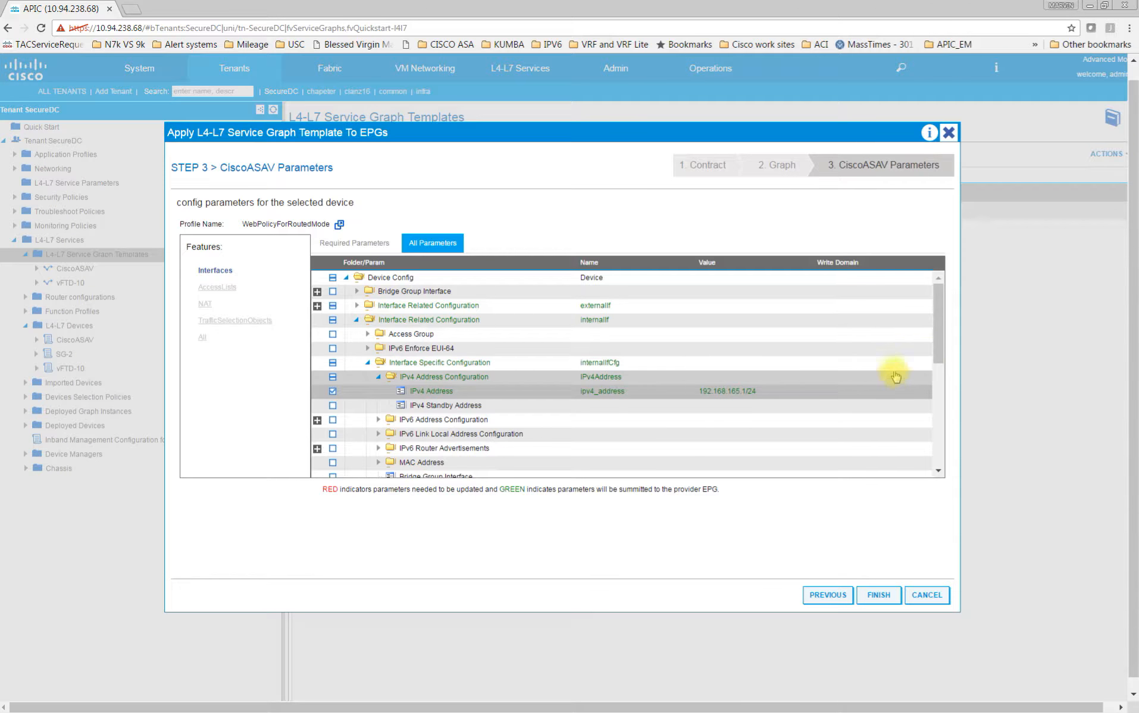
left_click_drag(935, 349, 931, 418)
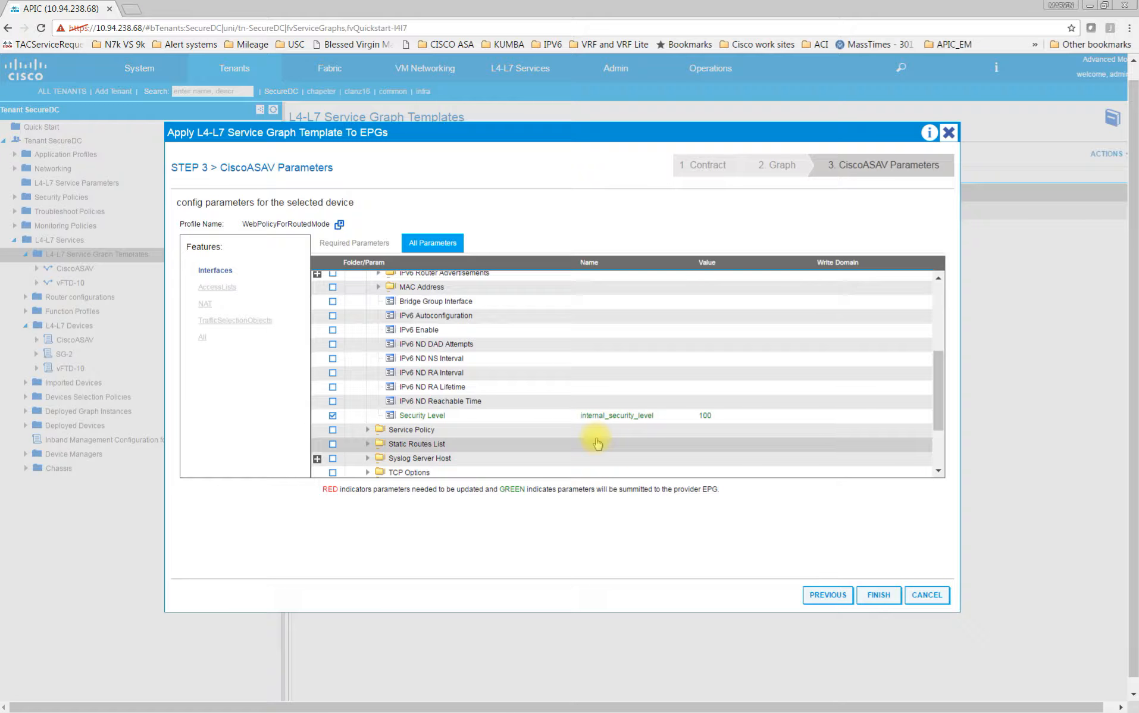
left_click_drag(940, 425, 935, 348)
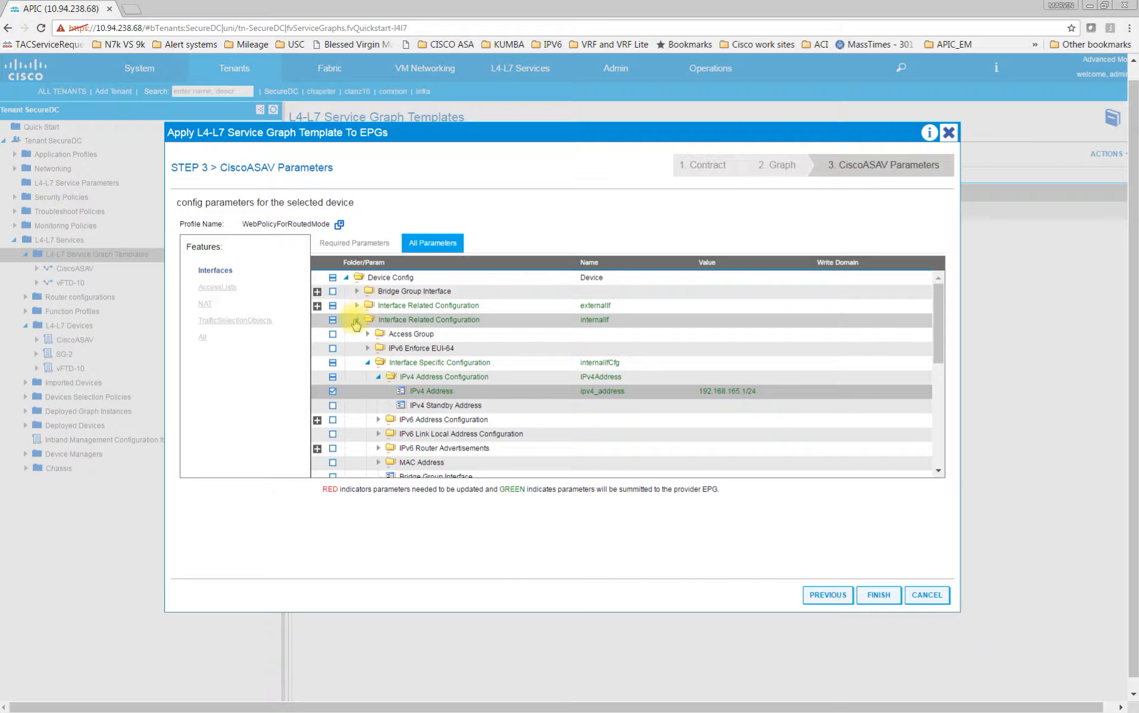
left_click(356, 322)
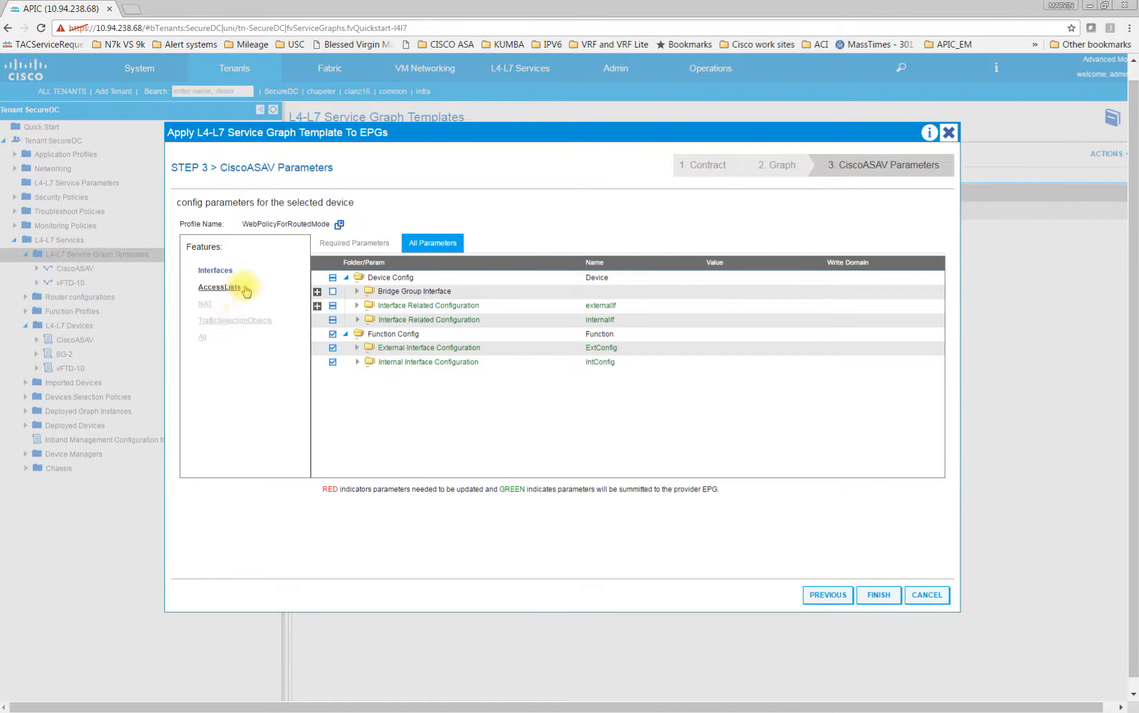
Add an access control entry named permit-IP to the access-list-inbound access list.
left_click(231, 288)
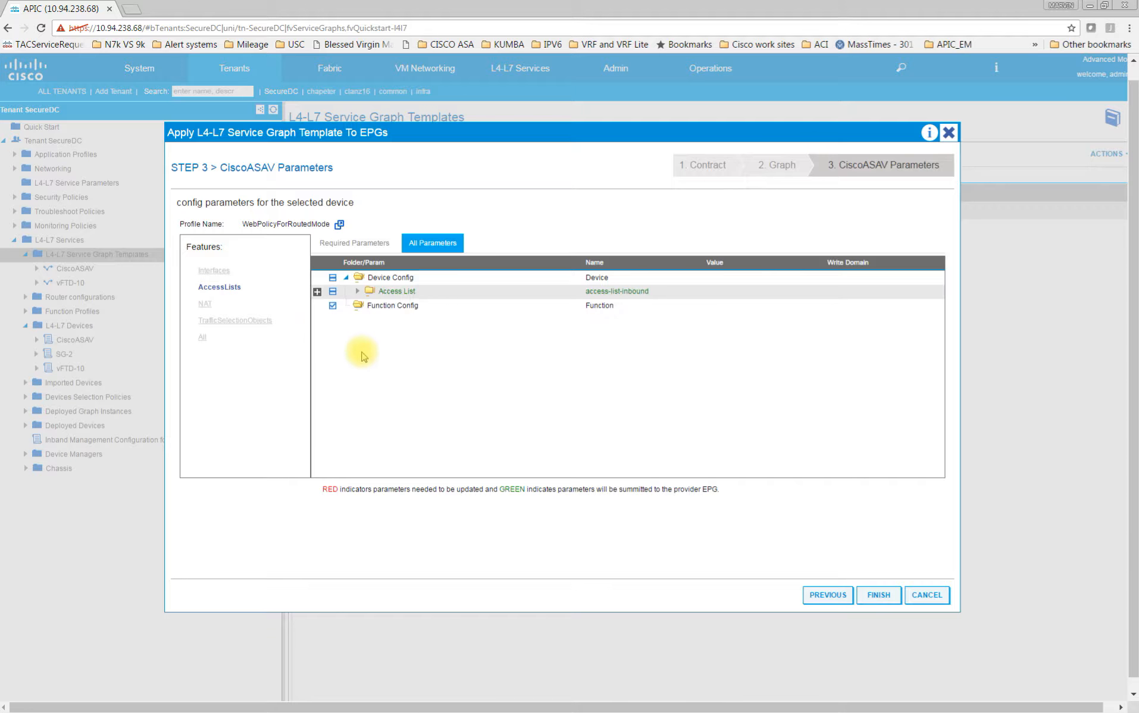
left_click(357, 292)
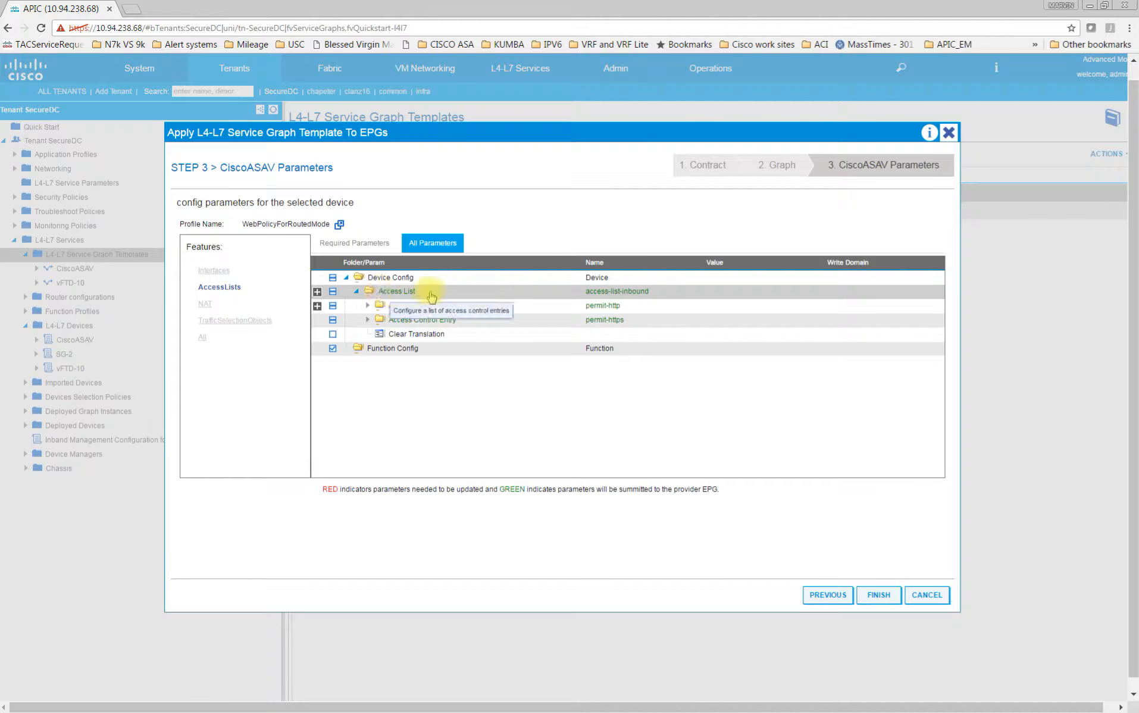
left_click(318, 308)
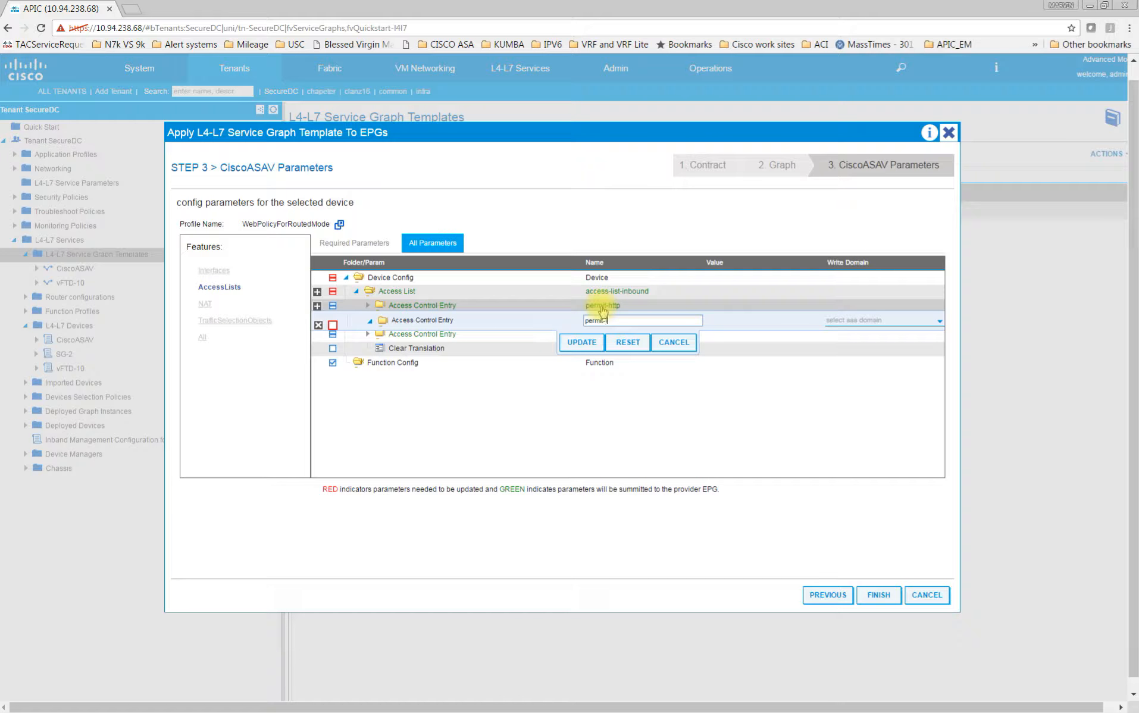
left_click(576, 344)
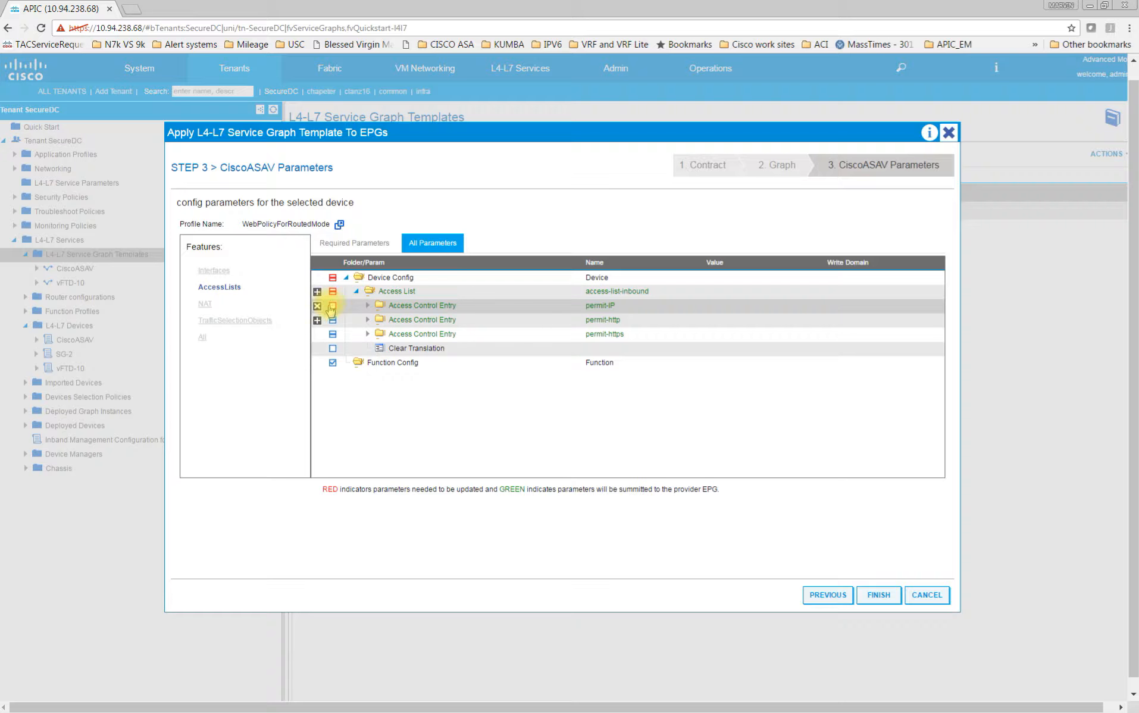
Set the action of the permit-IP access control entry to permit.
left_click(368, 305)
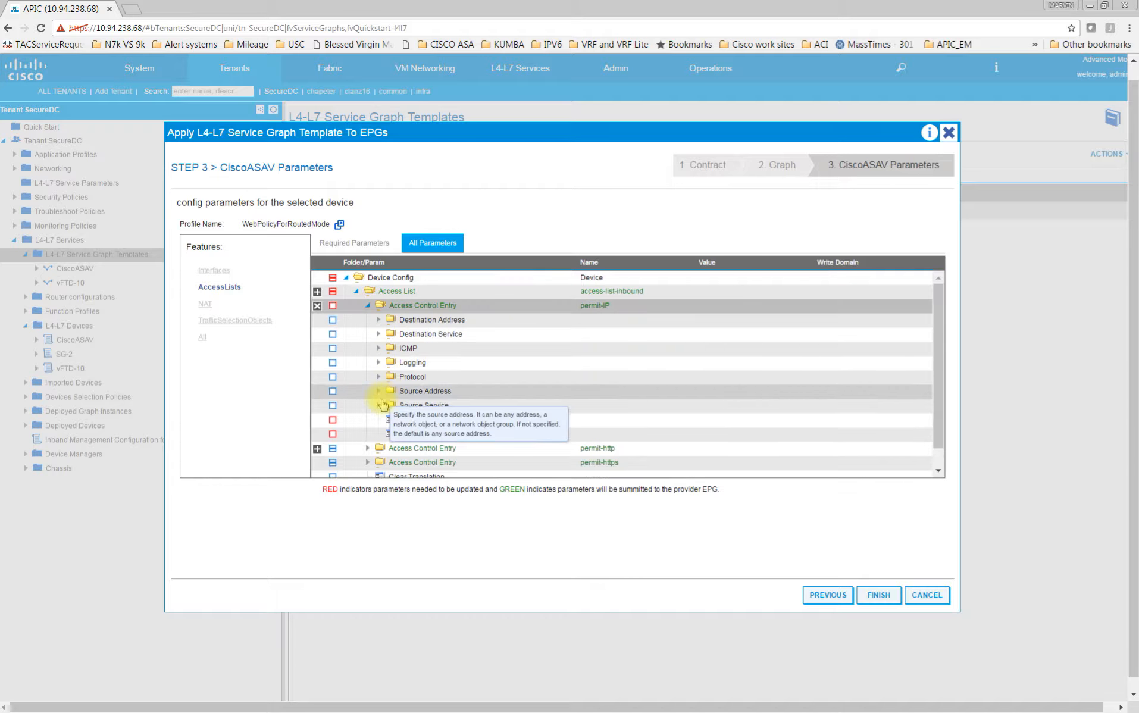
left_click(450, 422)
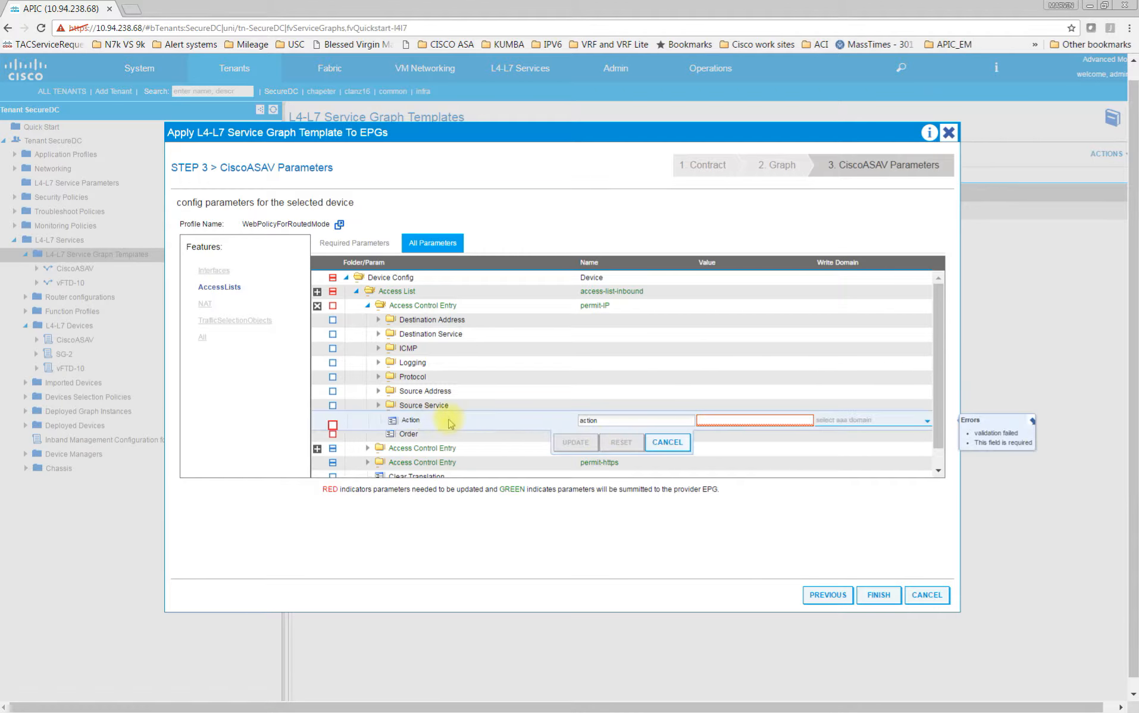
left_click(717, 421)
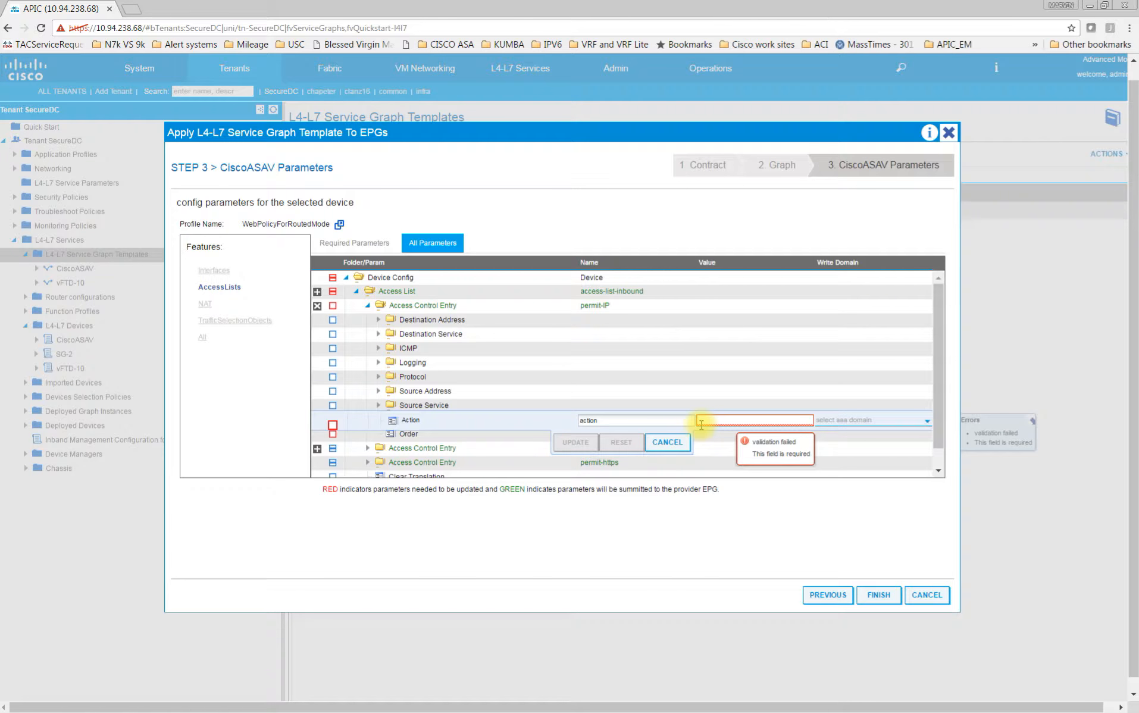
type("permit")
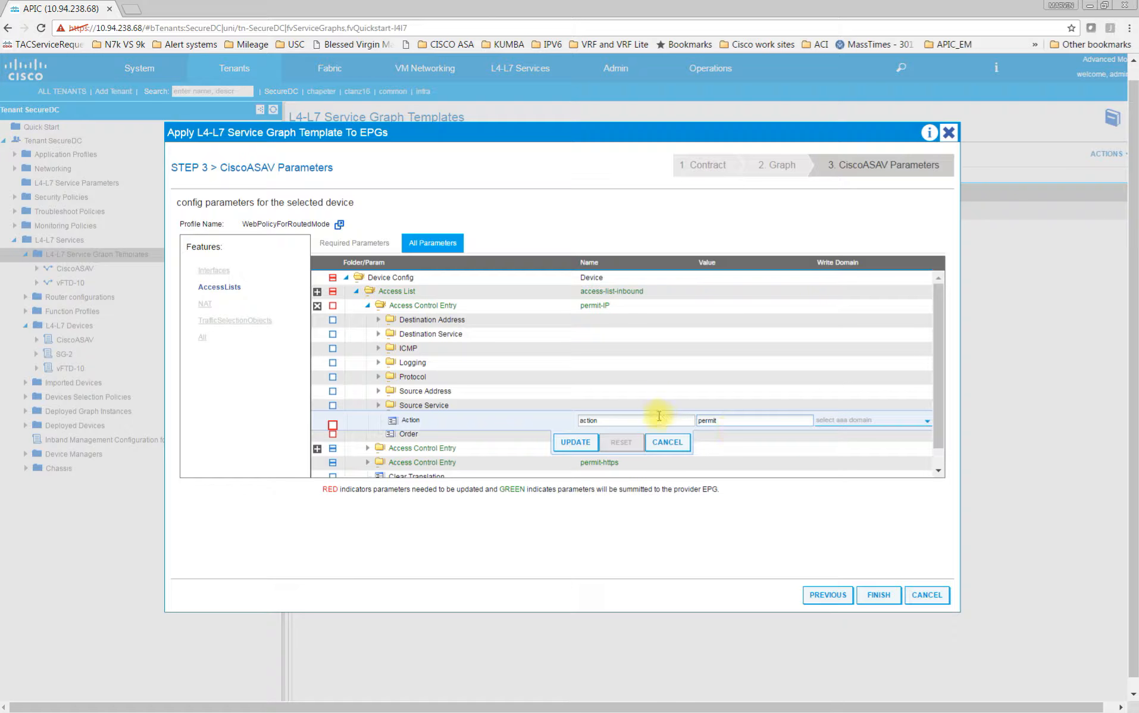
left_click(580, 442)
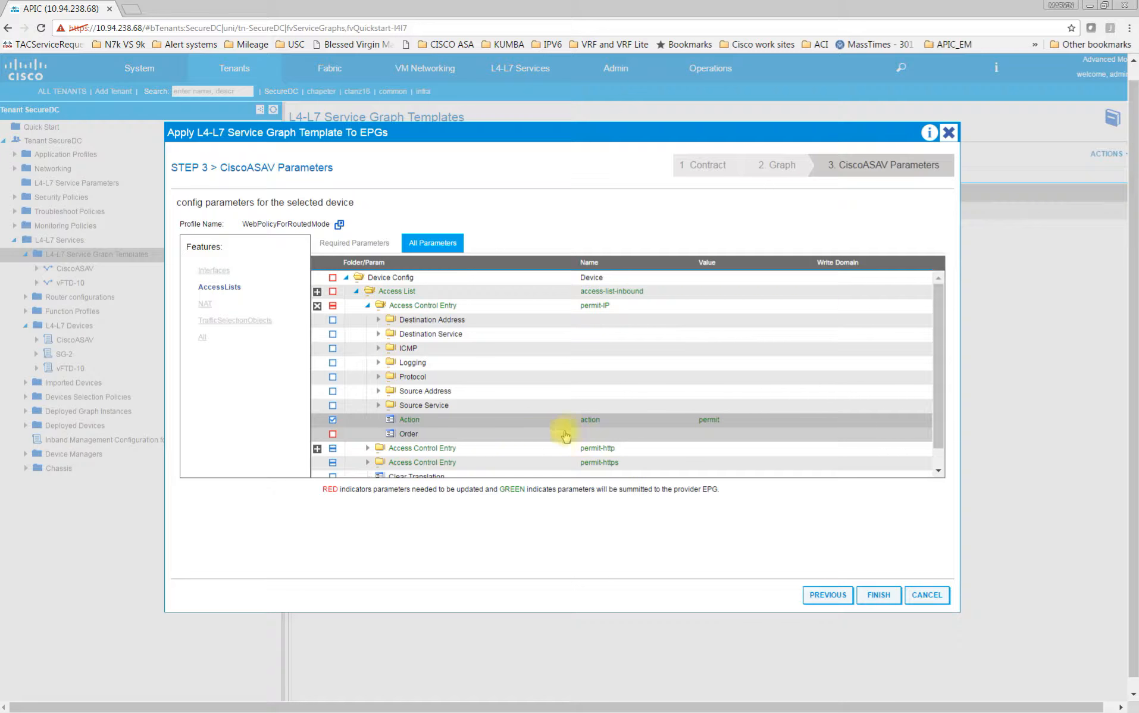
Set the order of the permit-IP entry to 10 and finish applying the service graph template.
double_click(470, 435)
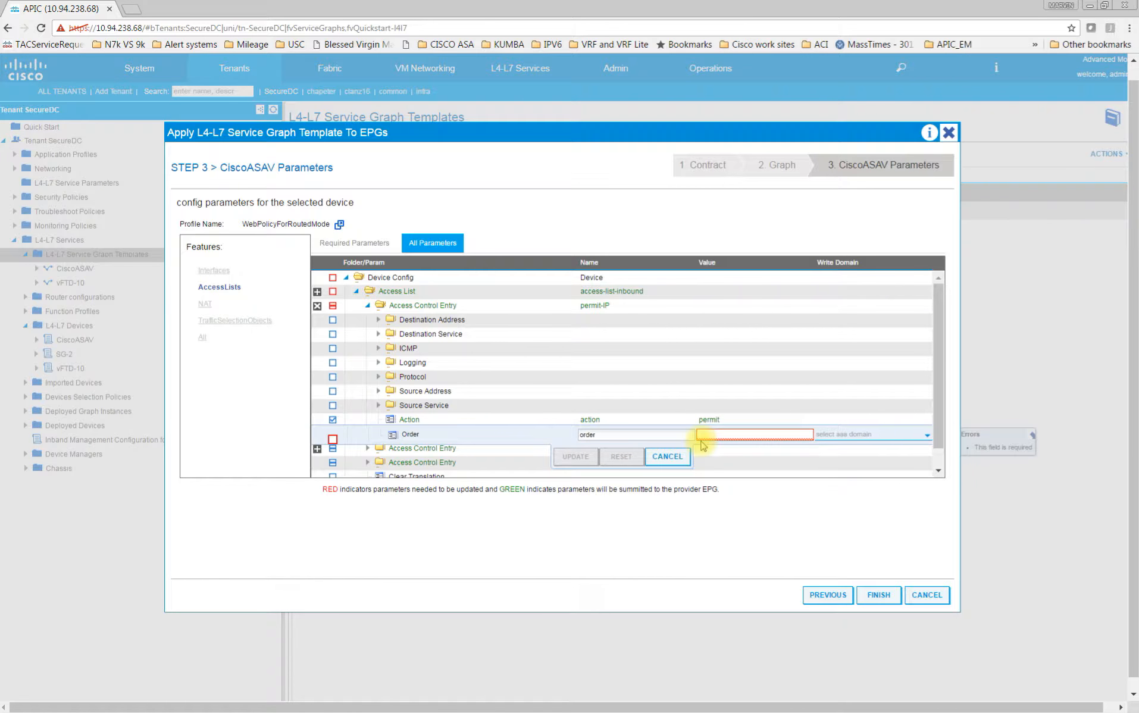
type("10")
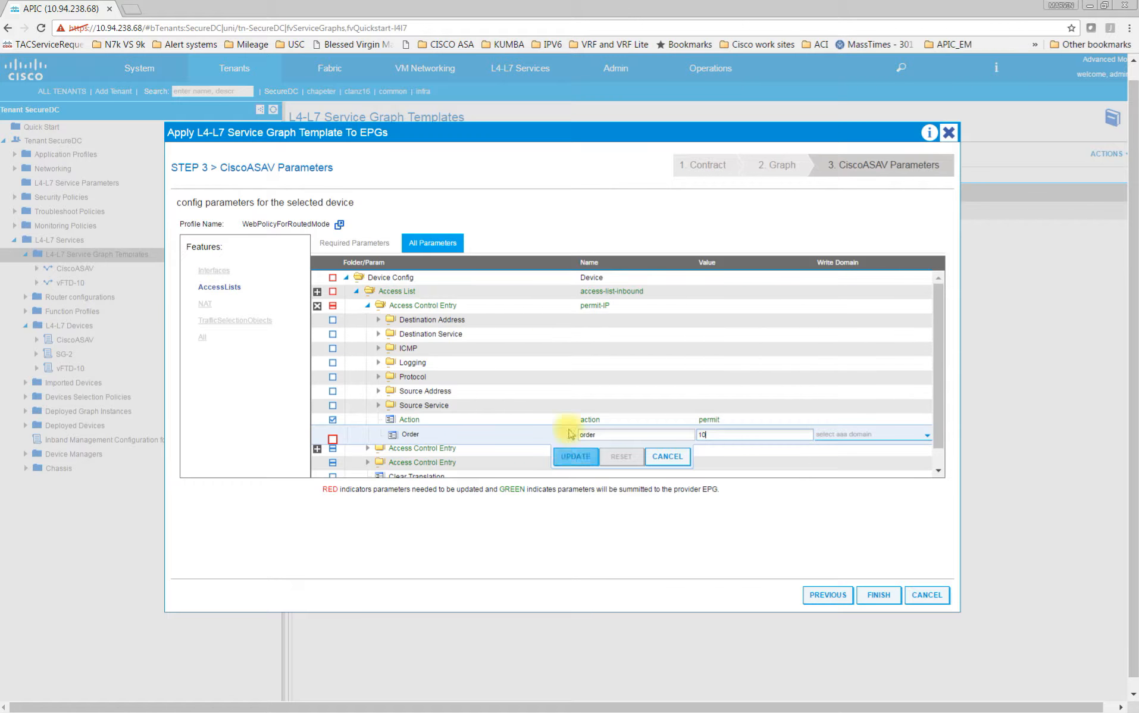
left_click(580, 461)
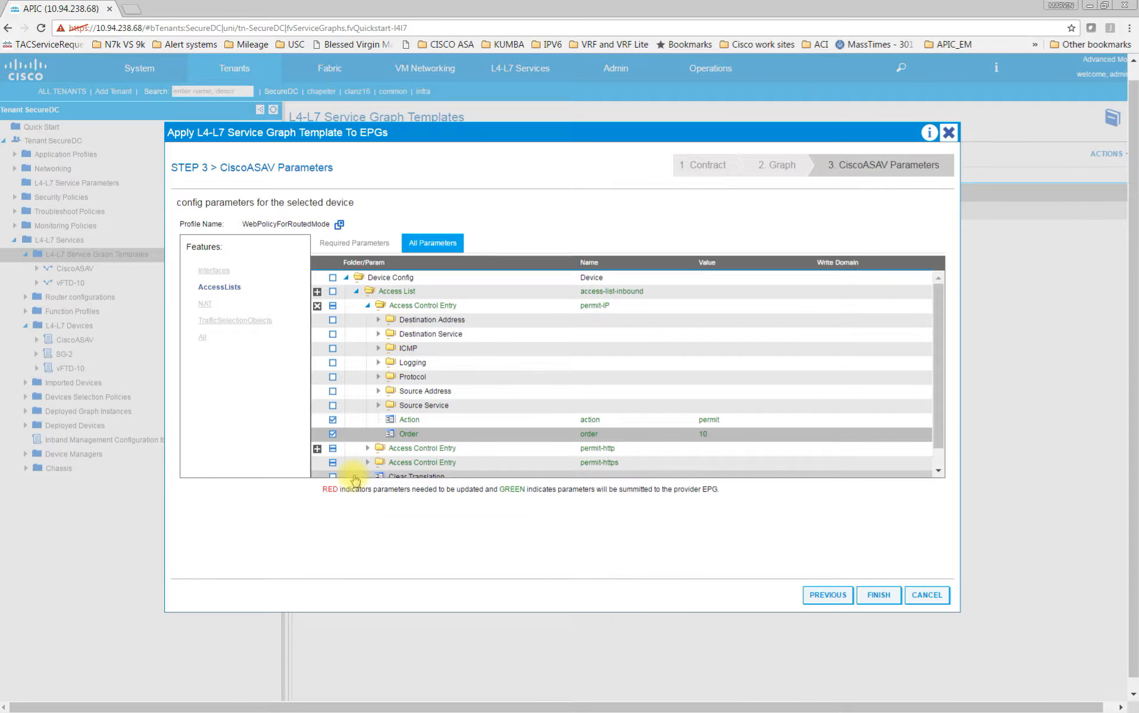
left_click(870, 597)
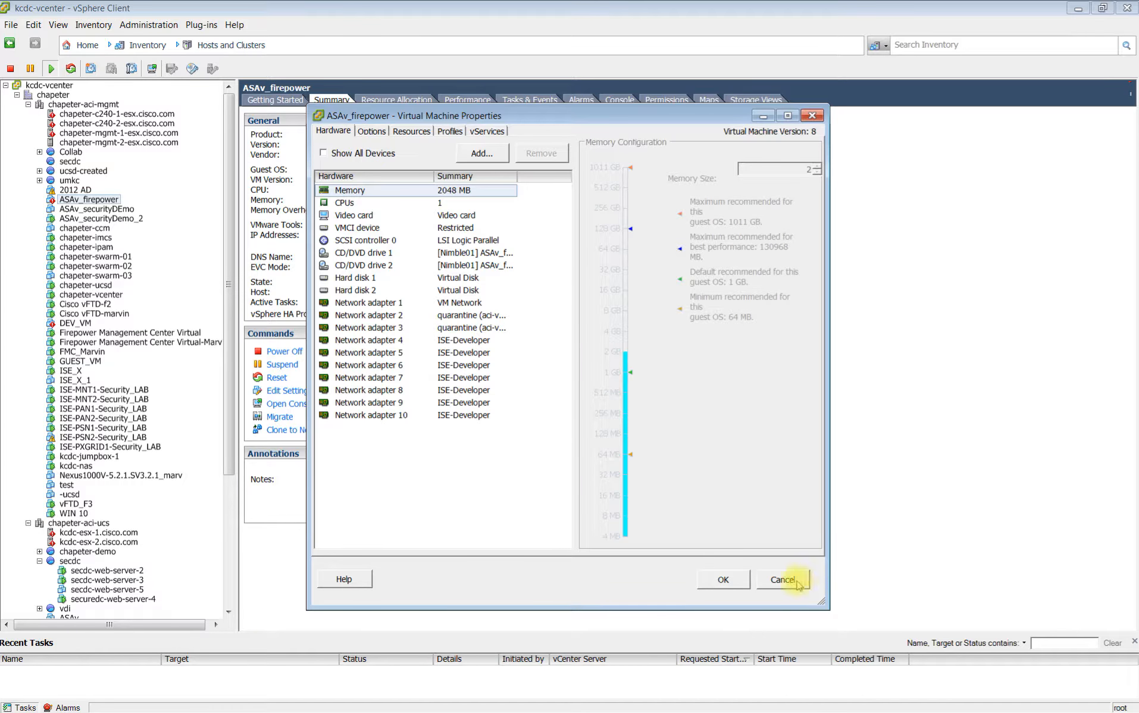
Close the ASAv_firepower virtual machine properties in vSphere Client without changes and bring the client up at full size.
left_click(785, 577)
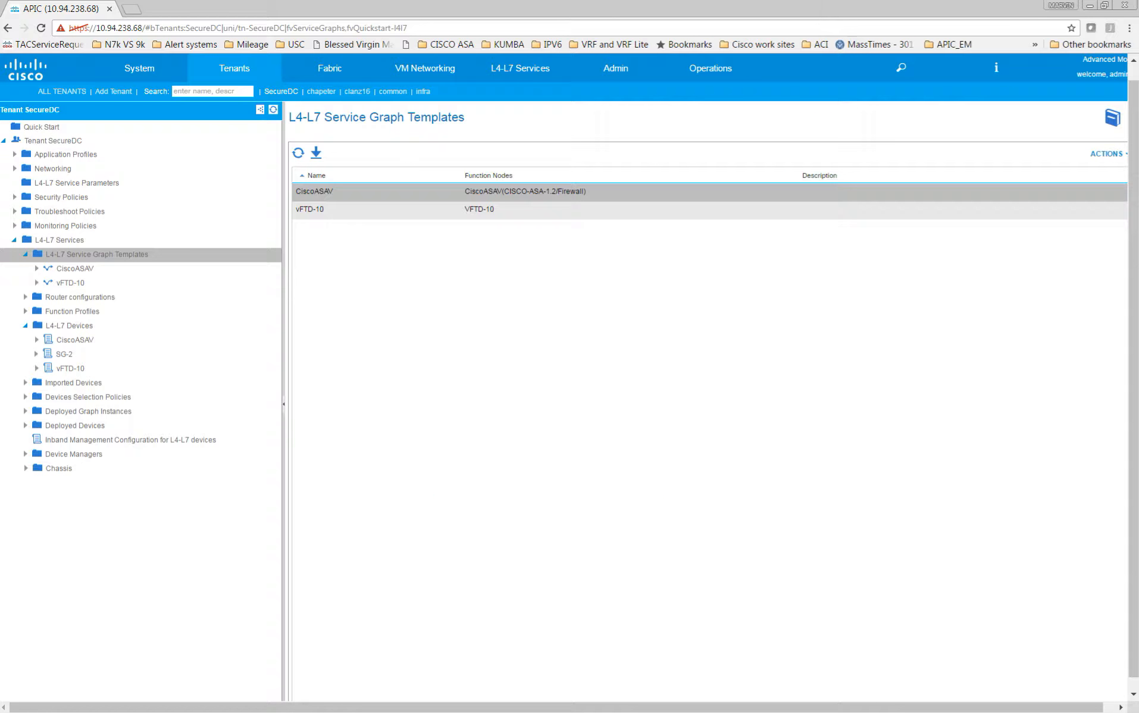
left_click_drag(0, 122, 636, 157)
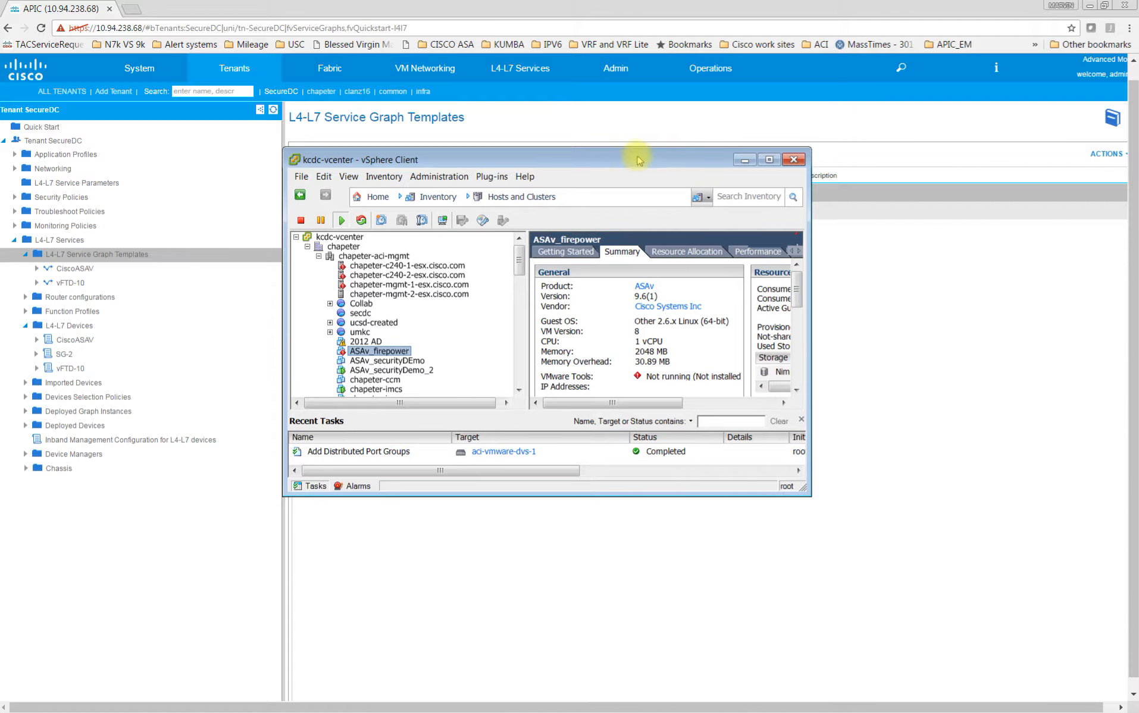
left_click(769, 159)
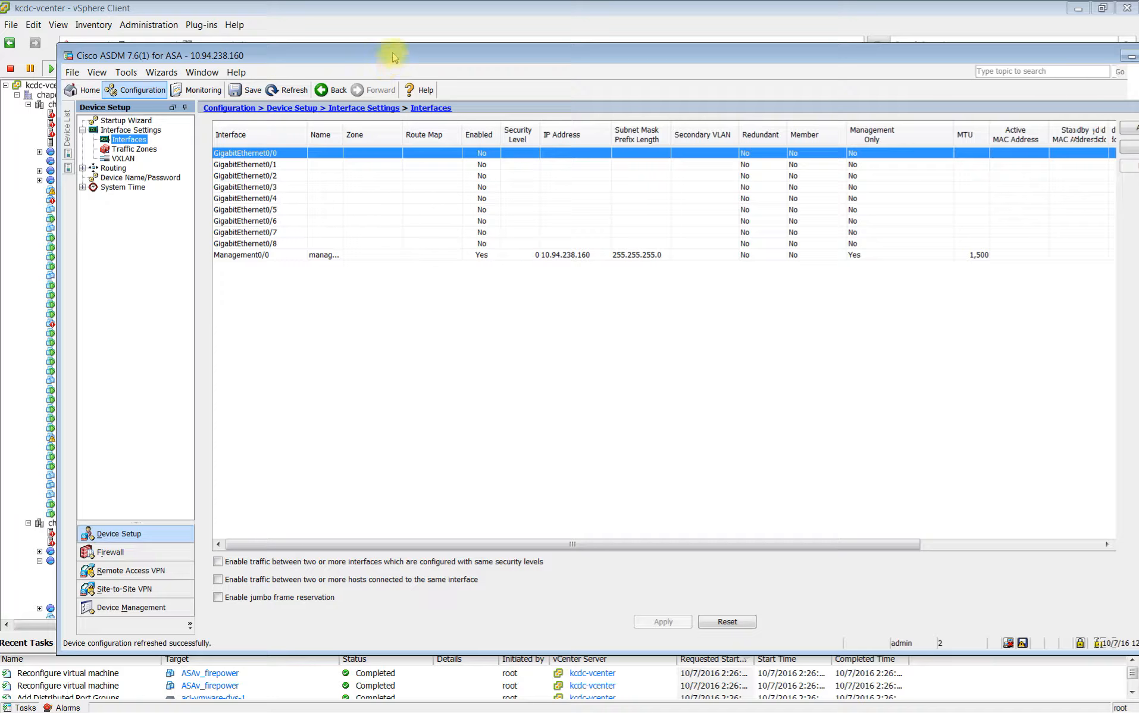
Refresh the device configuration in Cisco ASDM and check the names, addresses and security levels of the ASA interfaces.
mouse_move(394, 56)
left_mouse_down()
mouse_move(394, 203)
mouse_move(381, 52)
left_mouse_up()
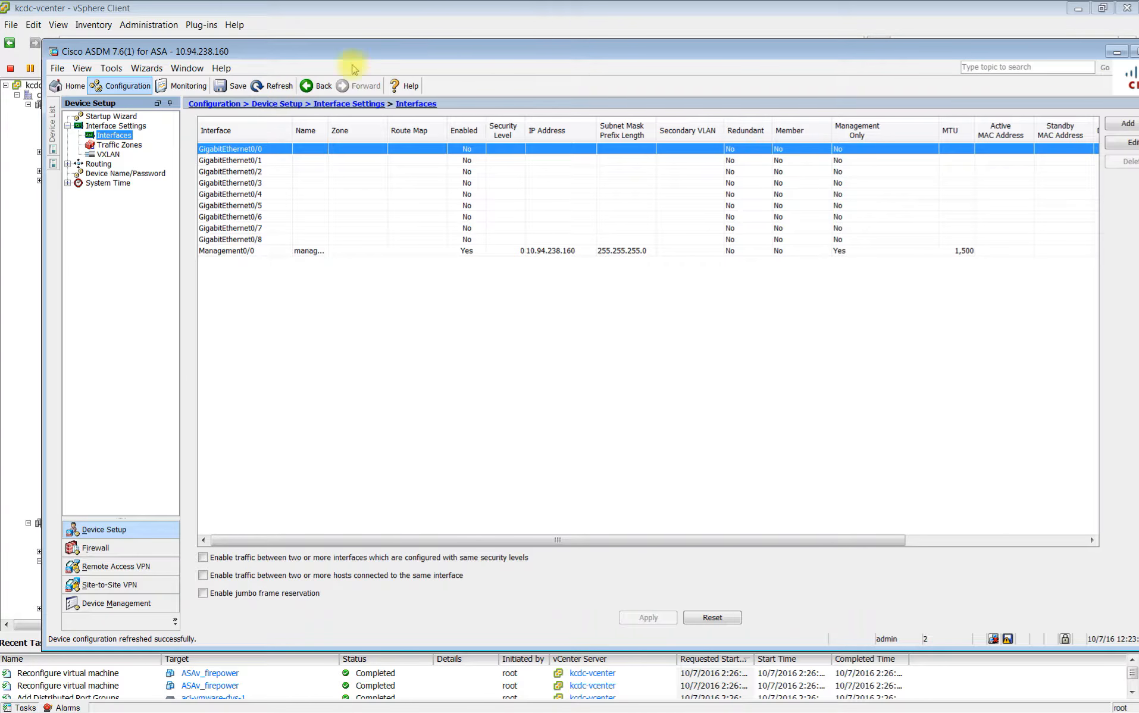
left_click(273, 86)
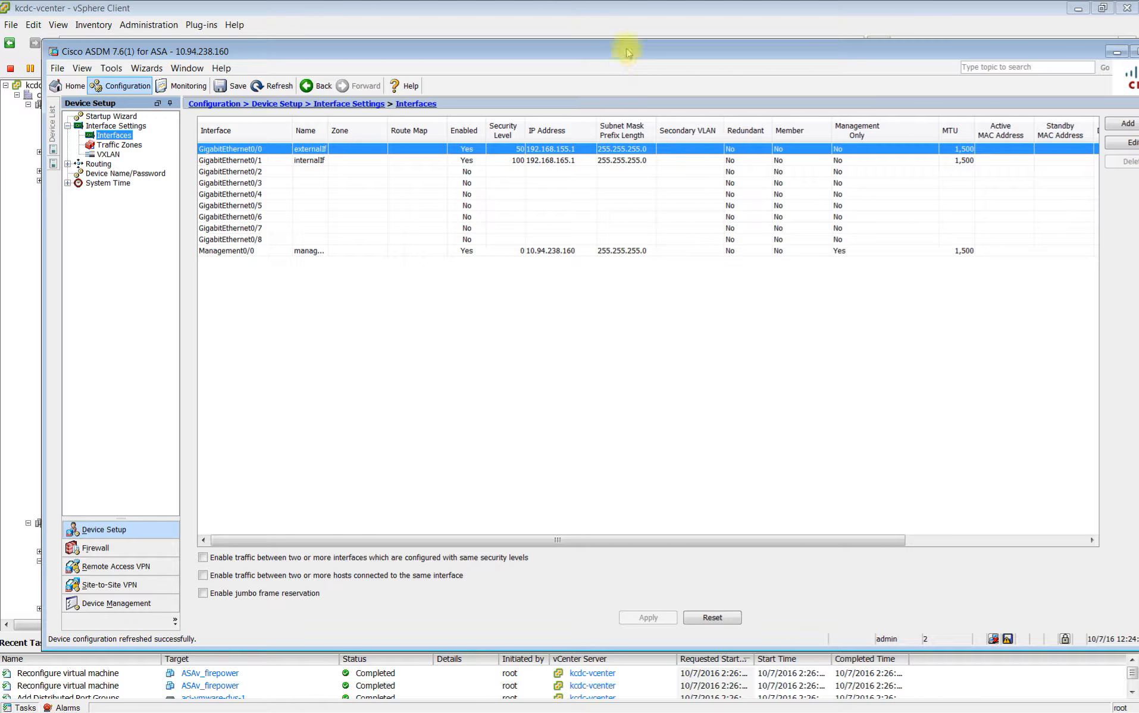
left_click_drag(626, 58, 598, 316)
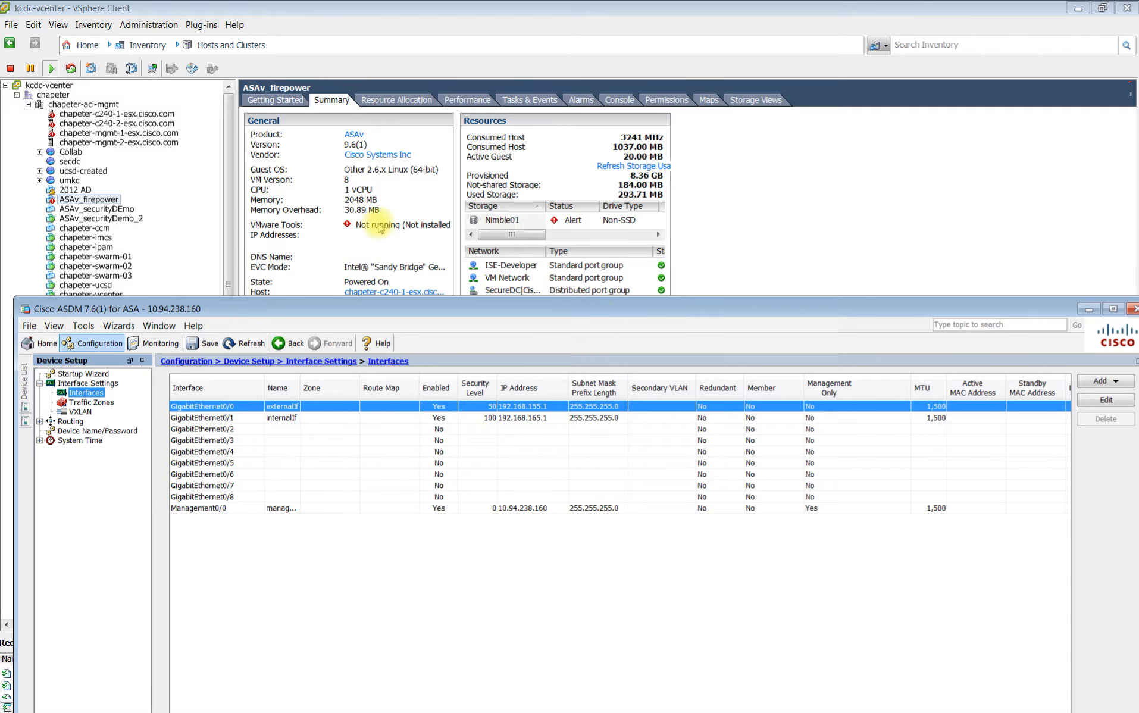
left_click_drag(499, 310, 484, 119)
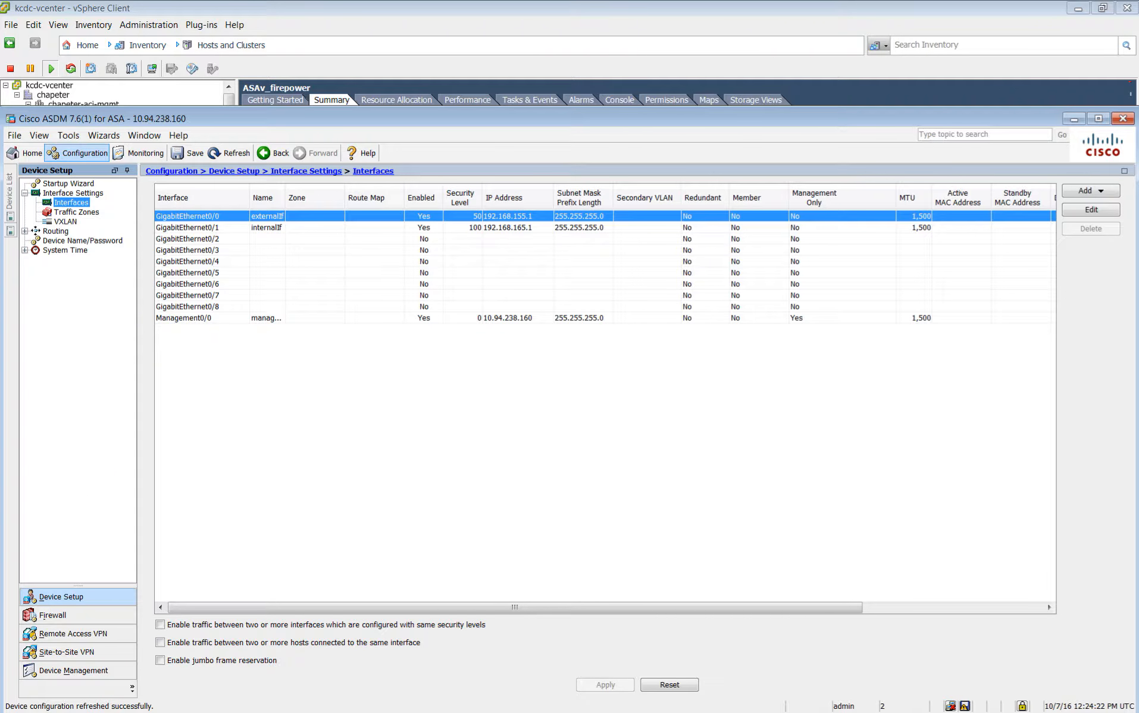
Examine the firewall access rules applied to the ASA interfaces, then put ASDM away.
left_click(54, 614)
left_click(65, 183)
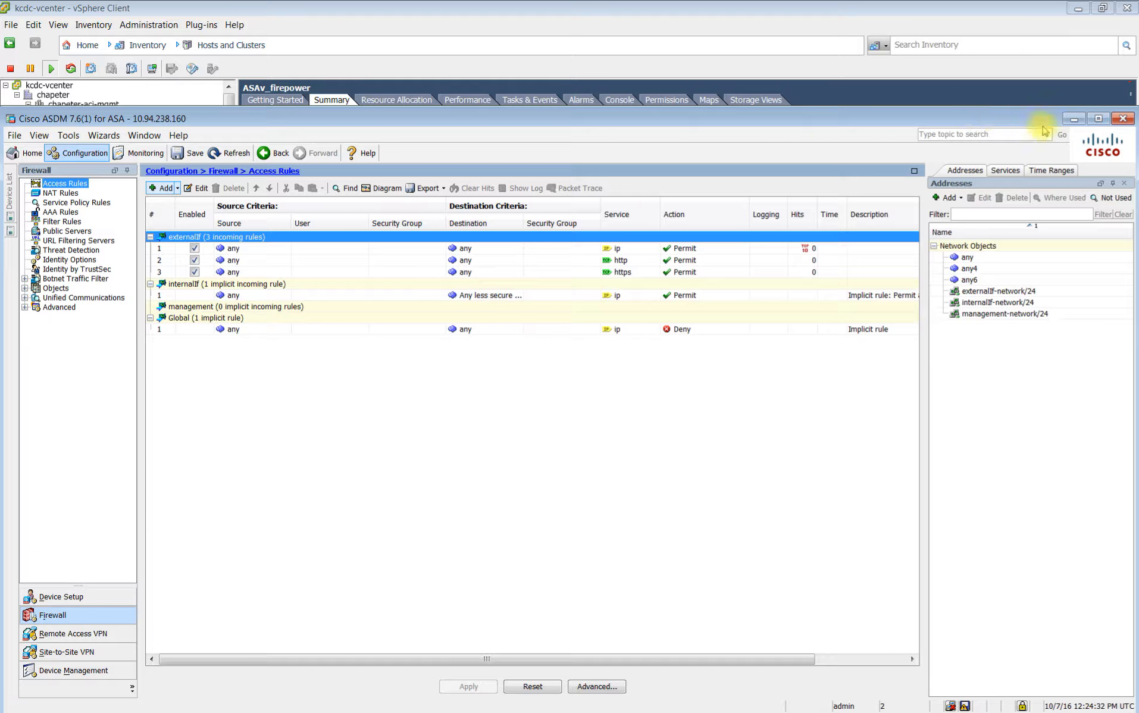
left_click(1074, 121)
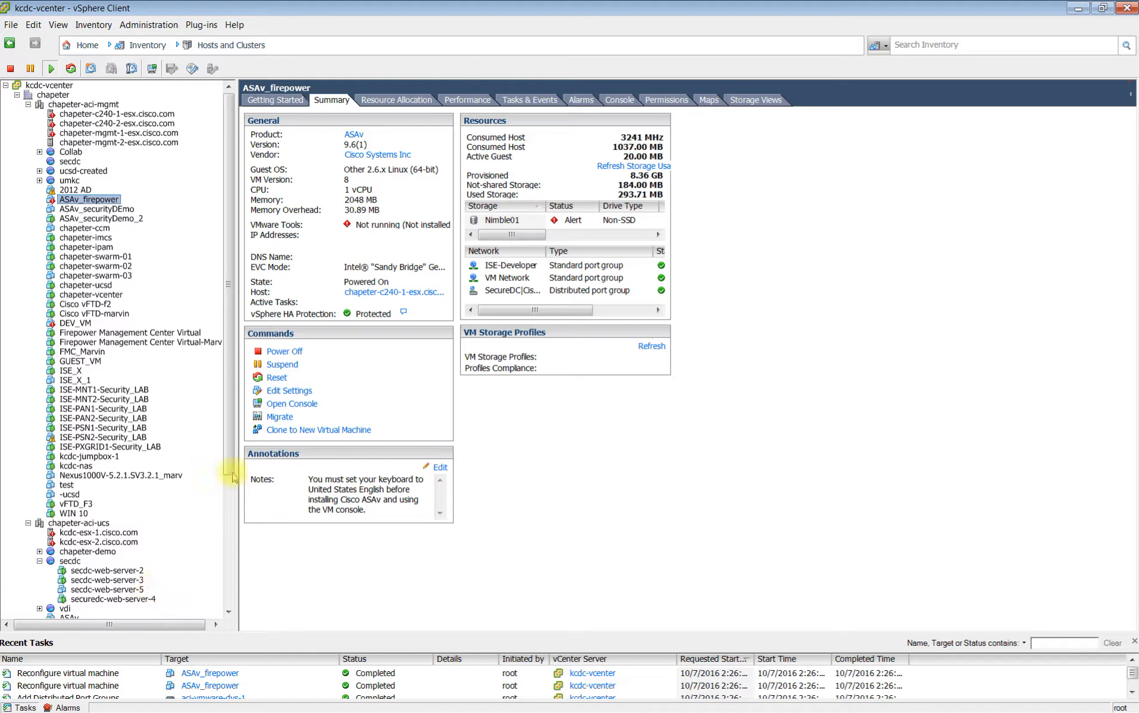
Assign network adapter 1 of the Windows-7-APP virtual machine to SecureDC|Production|EPG_Contractor and confirm its properties.
left_click_drag(229, 449, 238, 597)
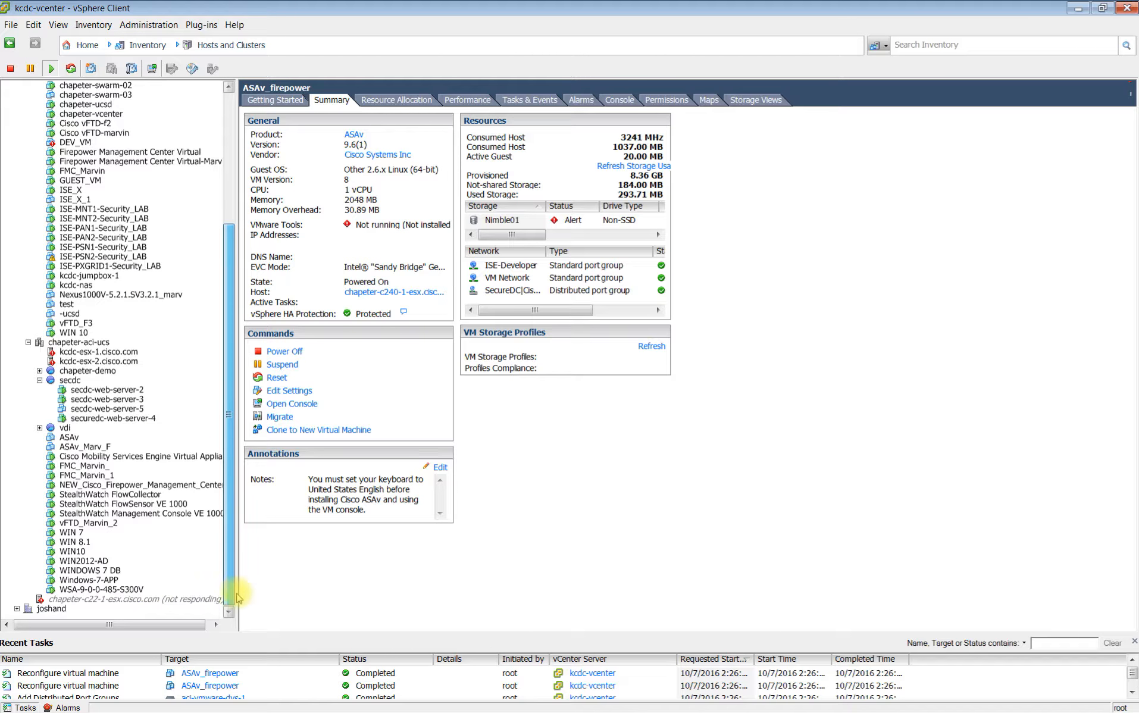
left_click(93, 580)
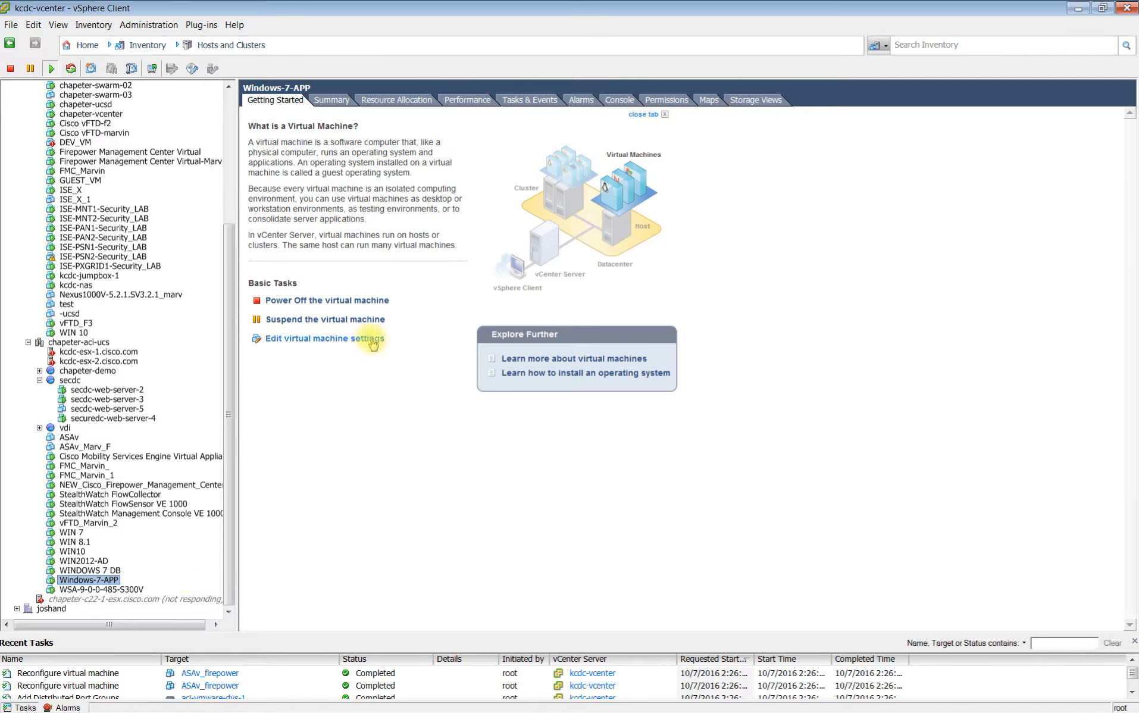
left_click(320, 339)
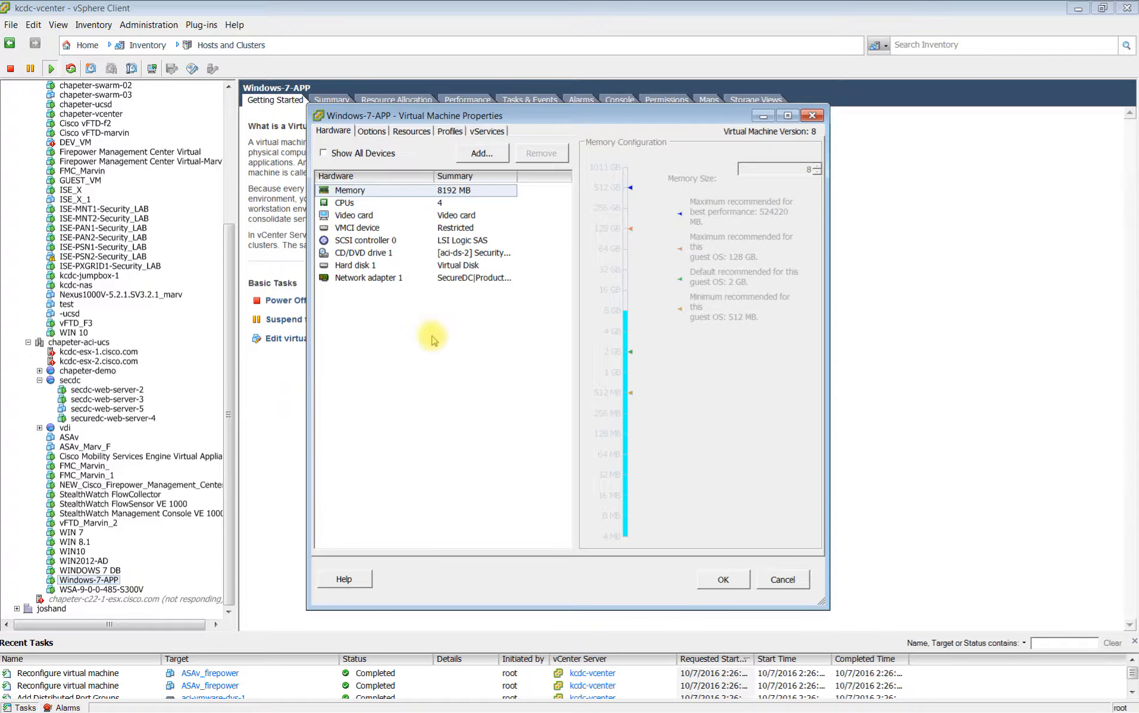
left_click(476, 277)
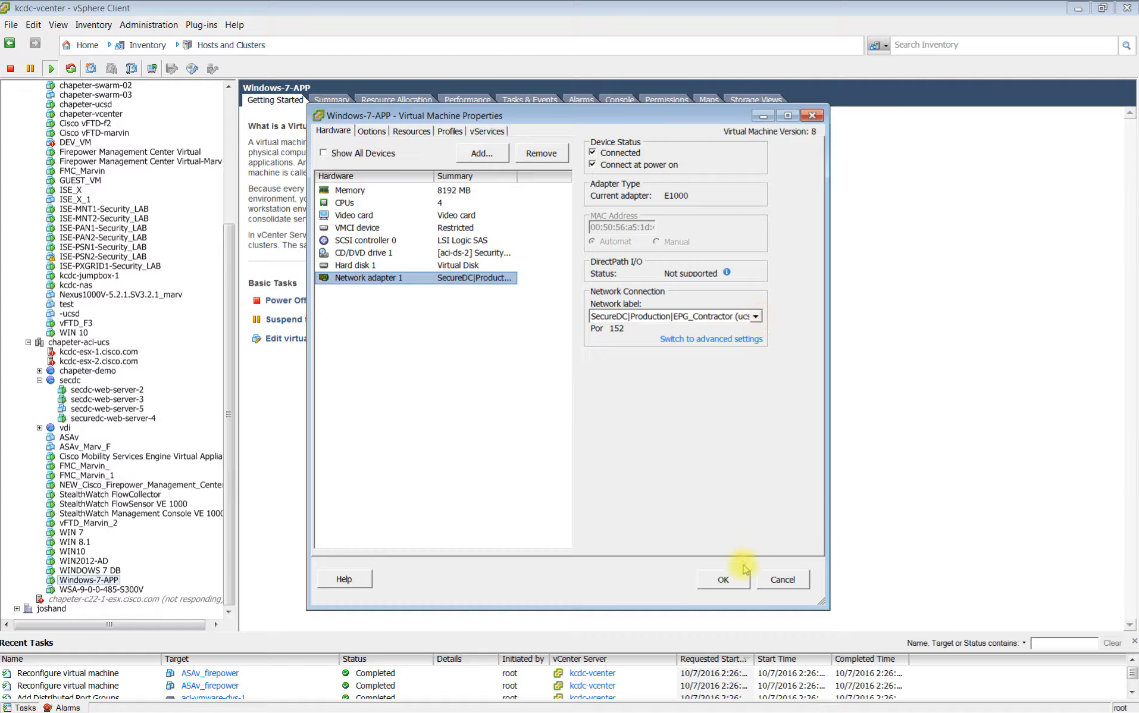
left_click(755, 316)
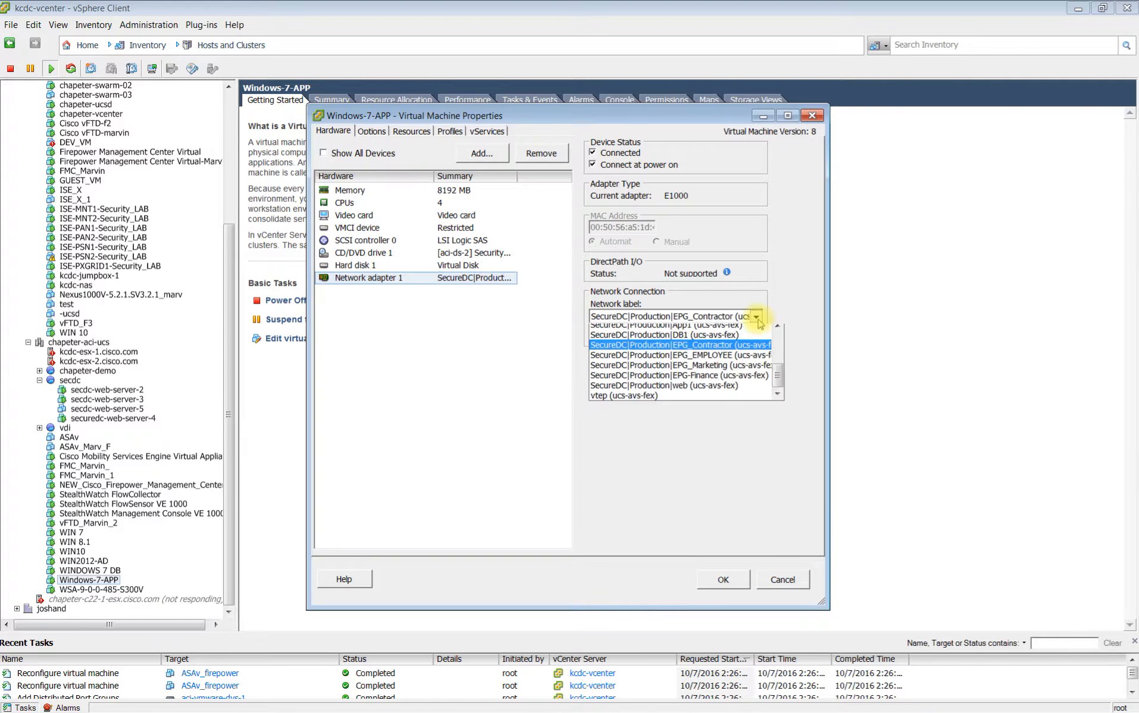
left_click(735, 360)
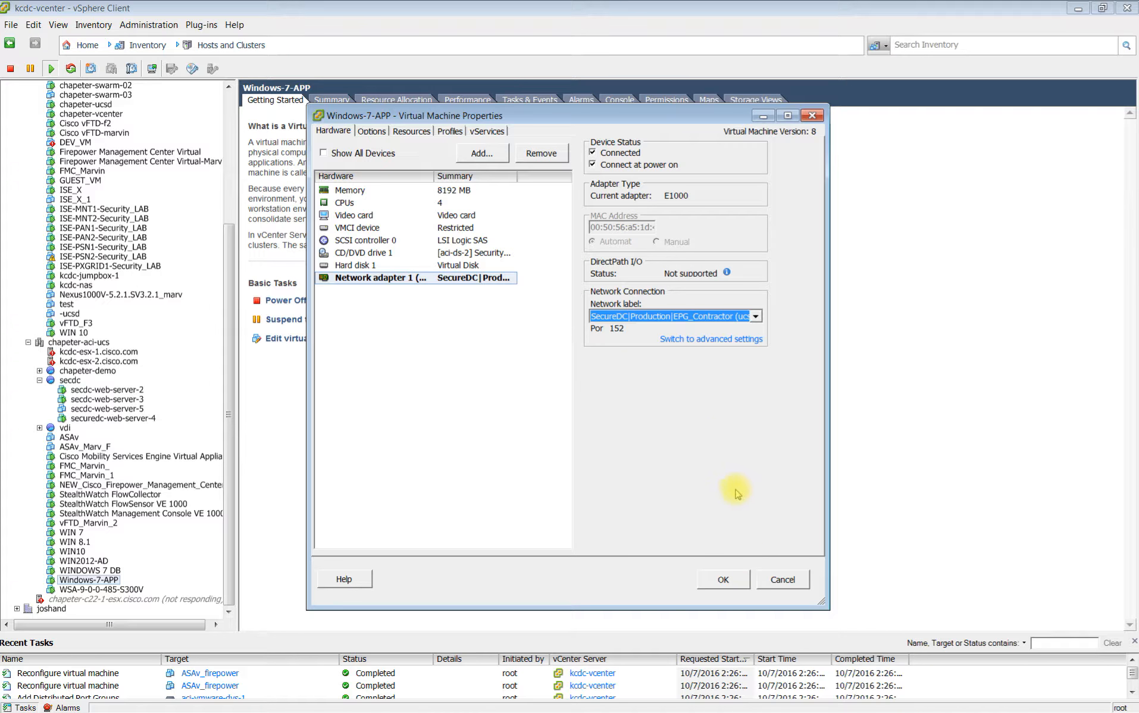
left_click(723, 580)
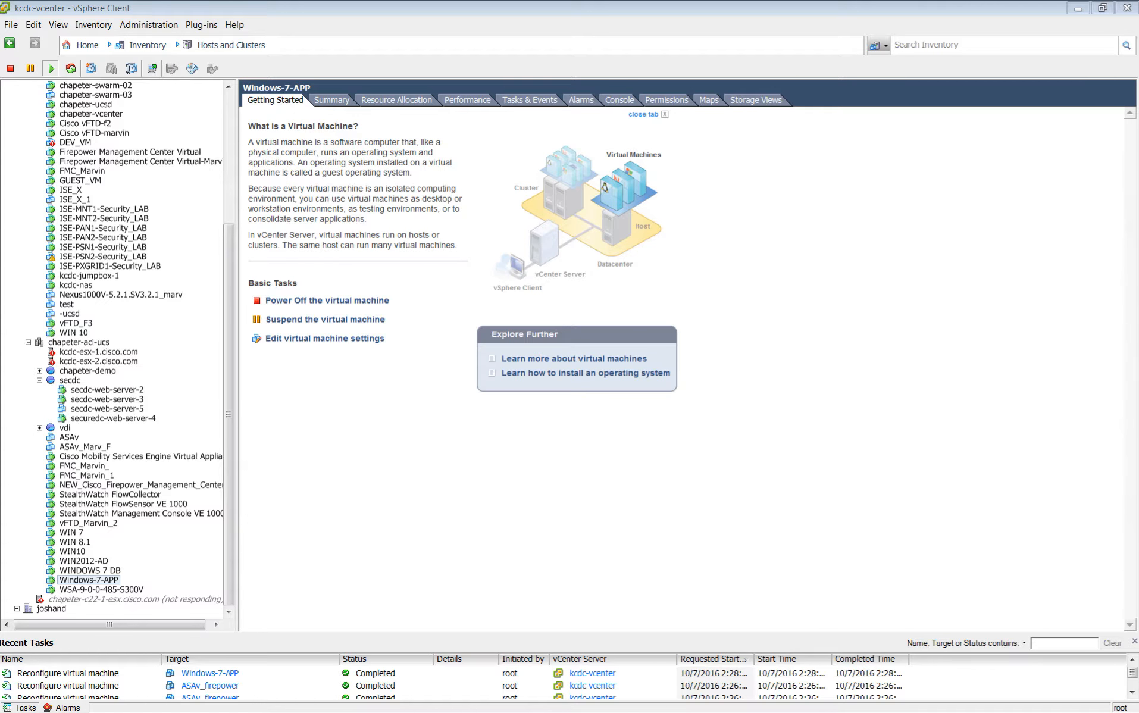
Bring the Windows-7-APP console into view, enlarge it, and check the guest's IP configuration with ipconfig.
left_click_drag(0, 169, 677, 134)
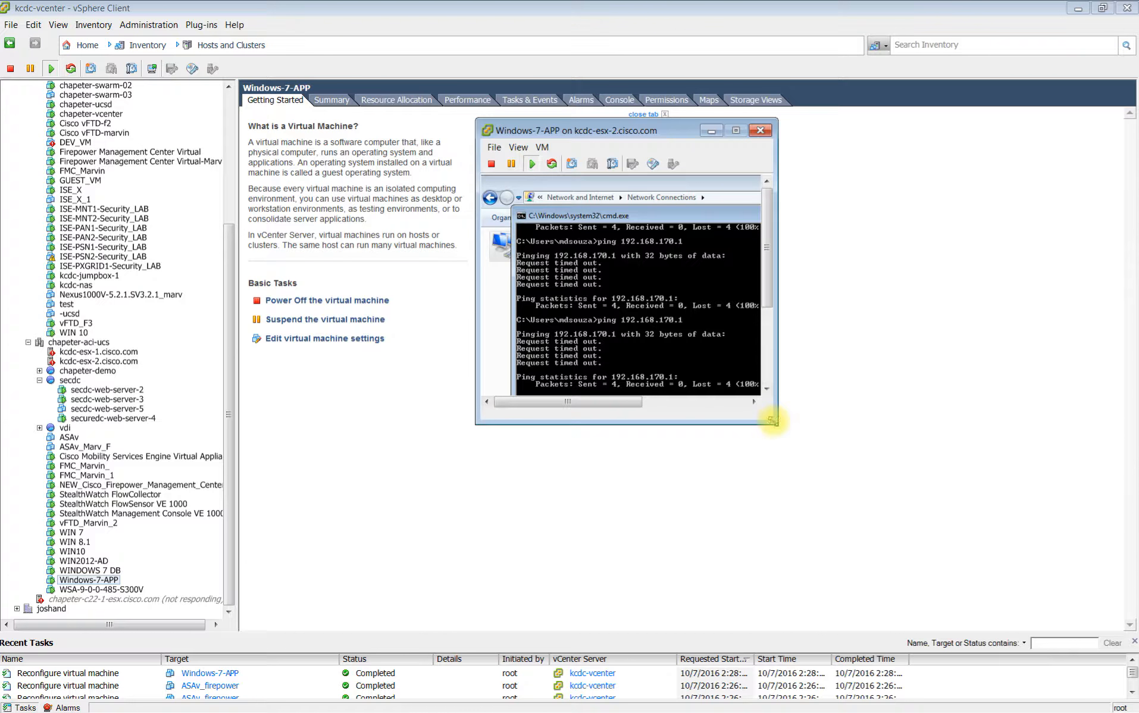
left_click_drag(772, 420, 1105, 593)
left_click(884, 397)
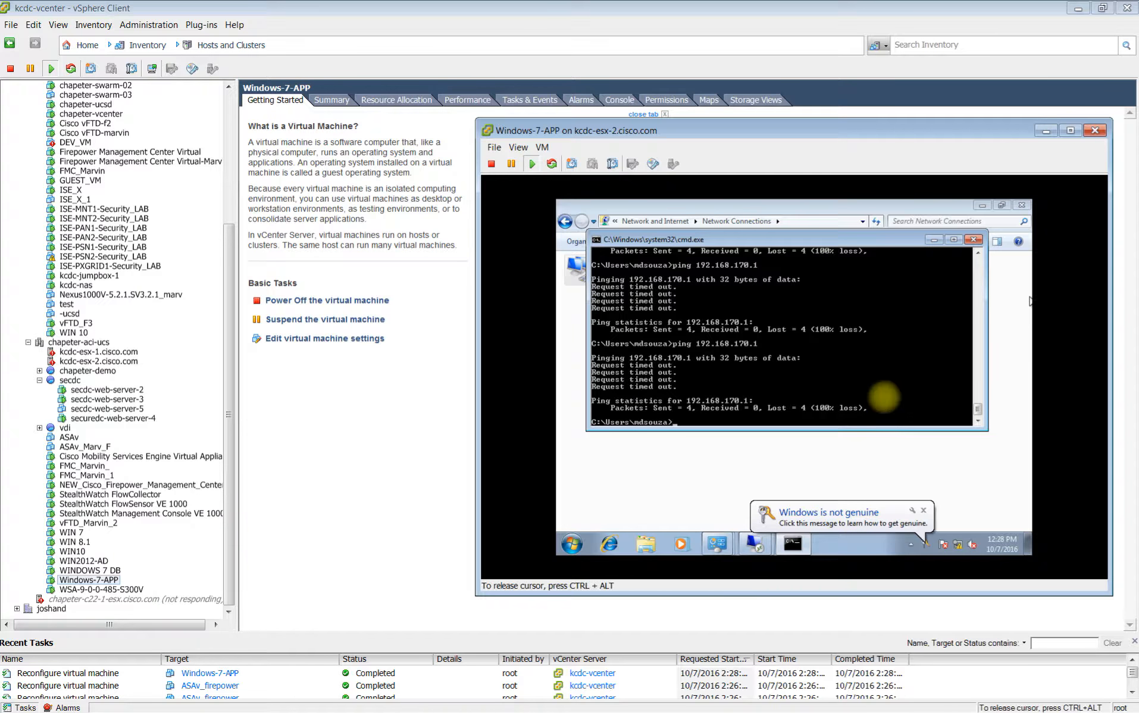
type("ipconfig")
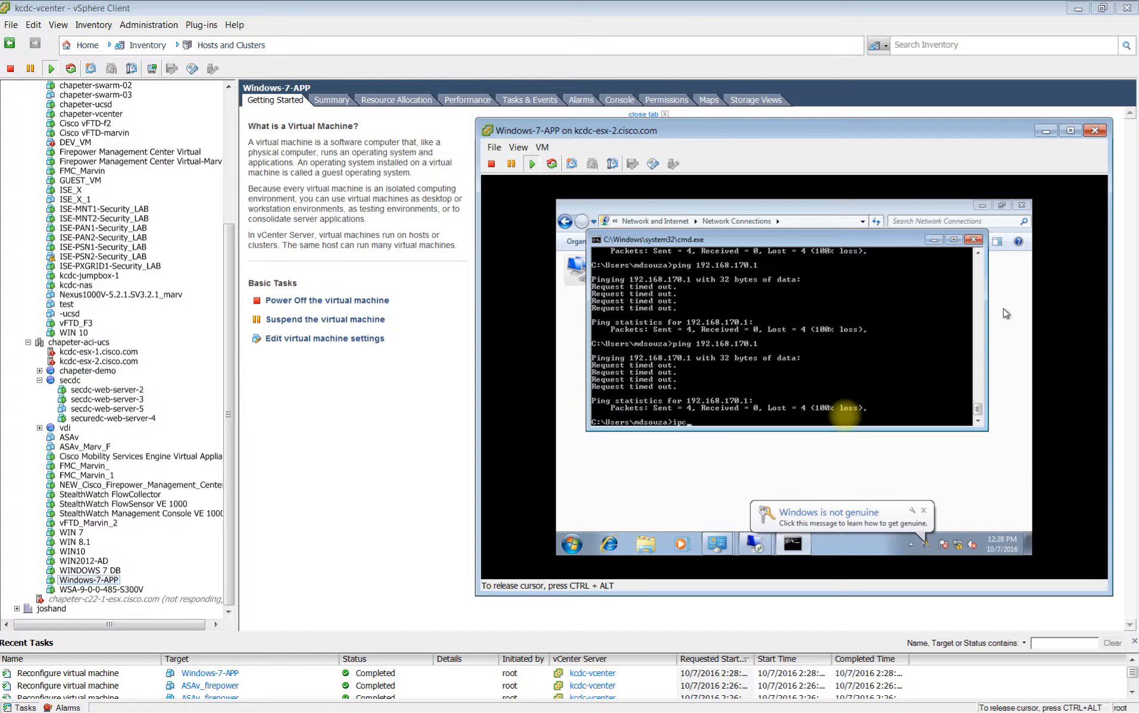
key("Return")
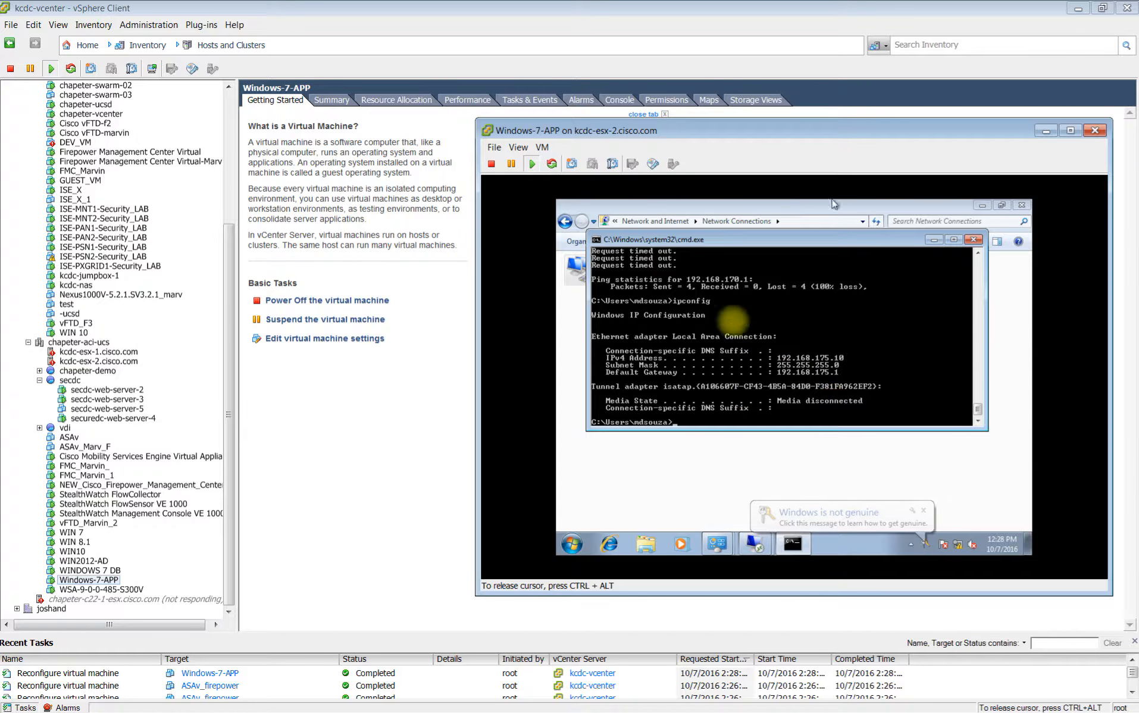
key("ctrl+alt")
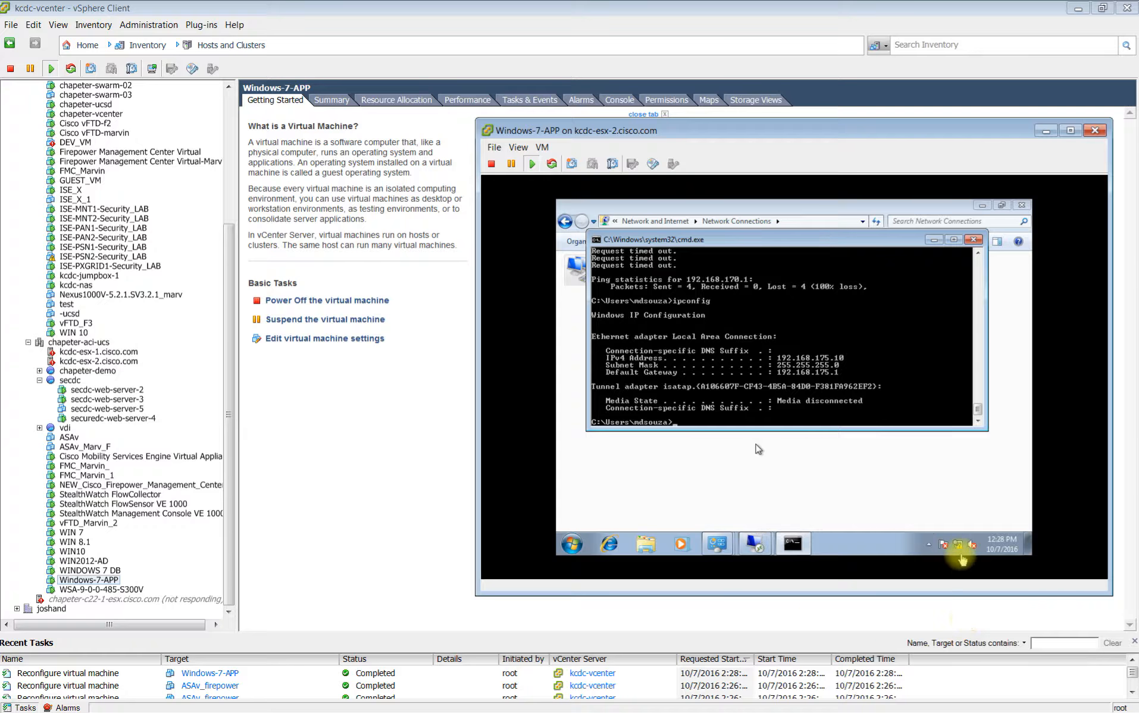
Set the Windows-7-APP guest's IPv4 address to 192.168.155.10 and default gateway to 192.168.155.1, then return to its command prompt.
left_click(959, 544)
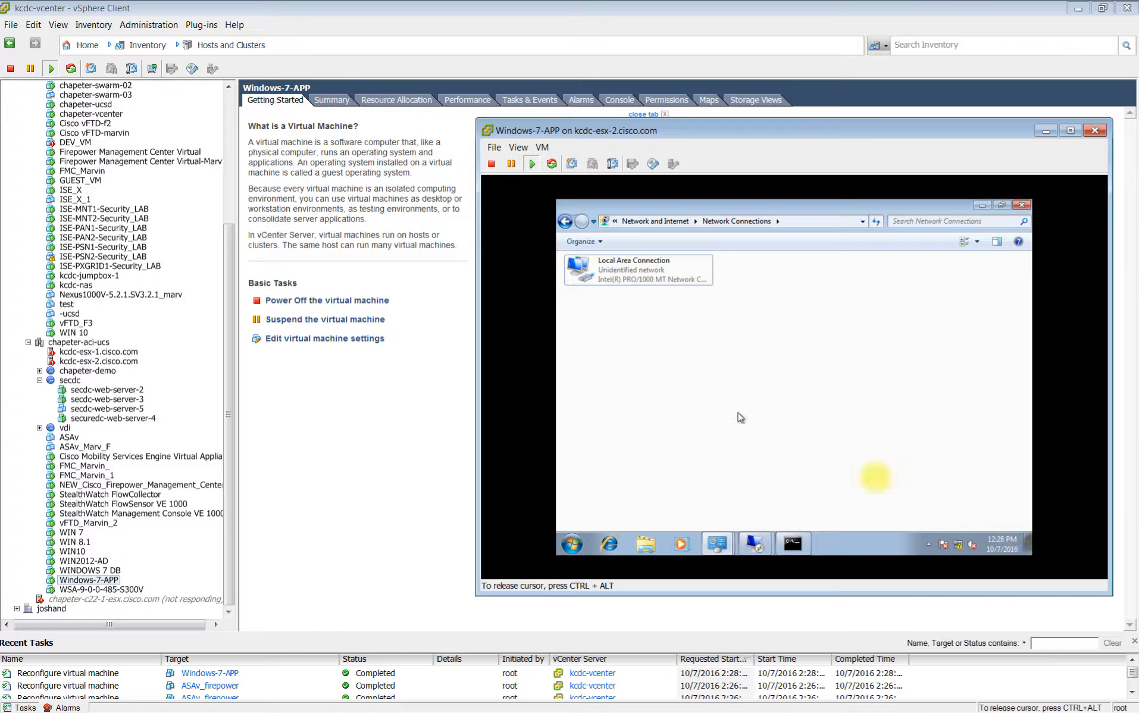
double_click(622, 281)
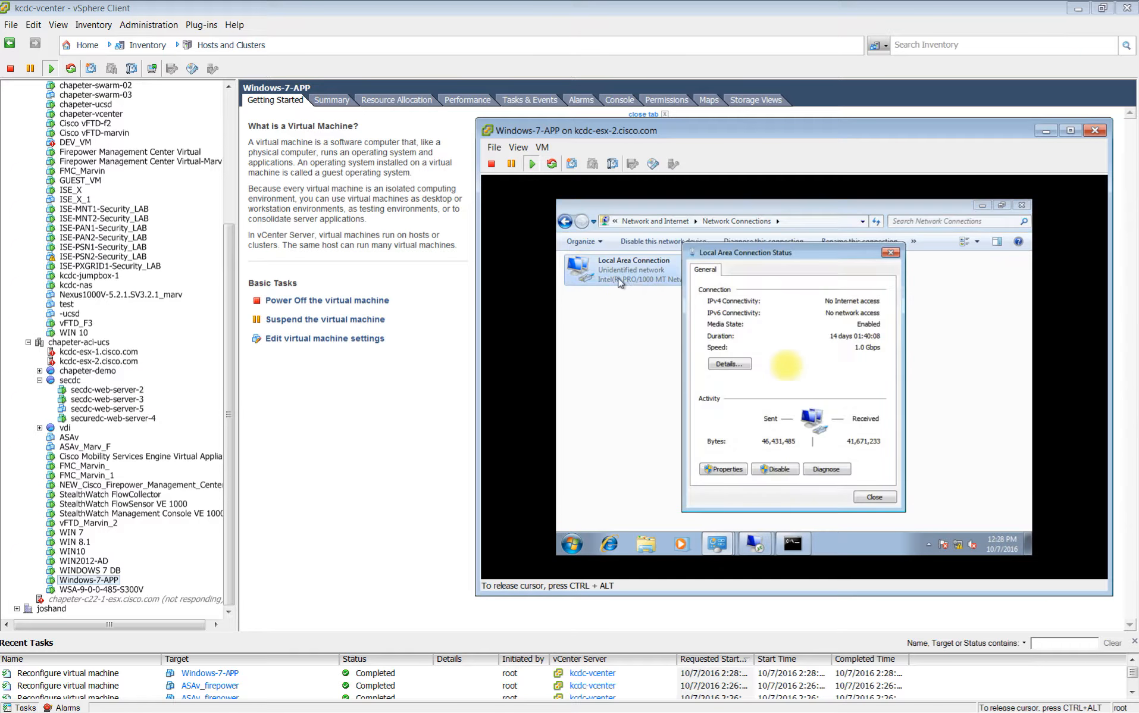
left_click(723, 469)
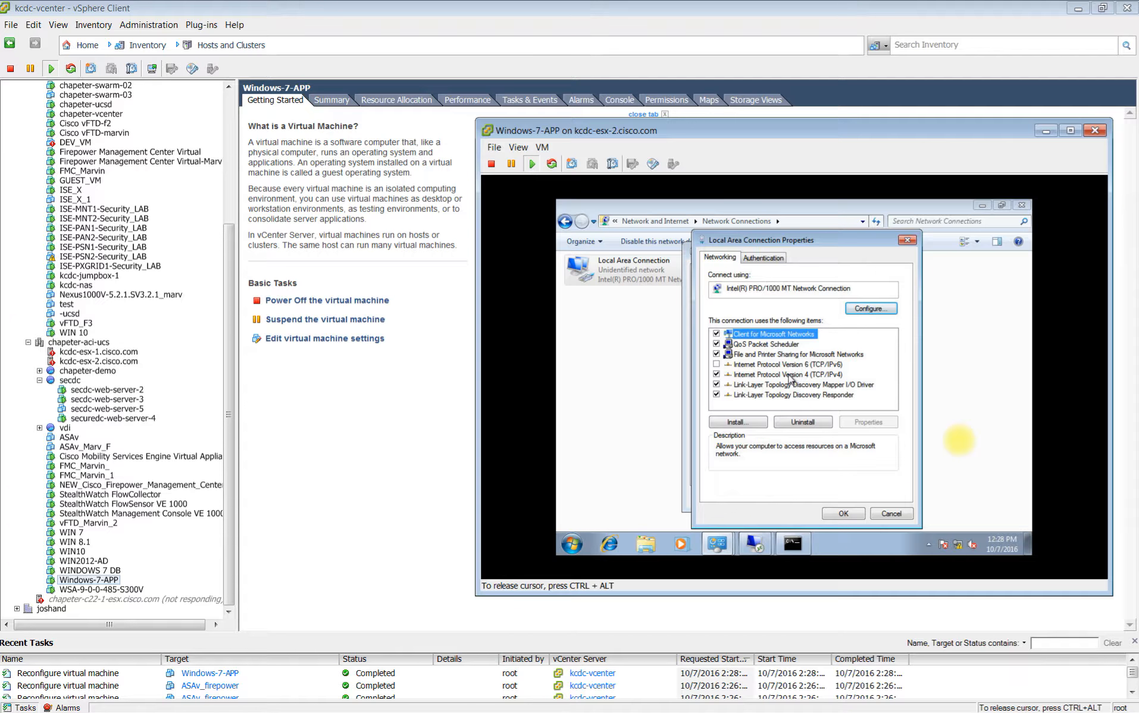
double_click(786, 375)
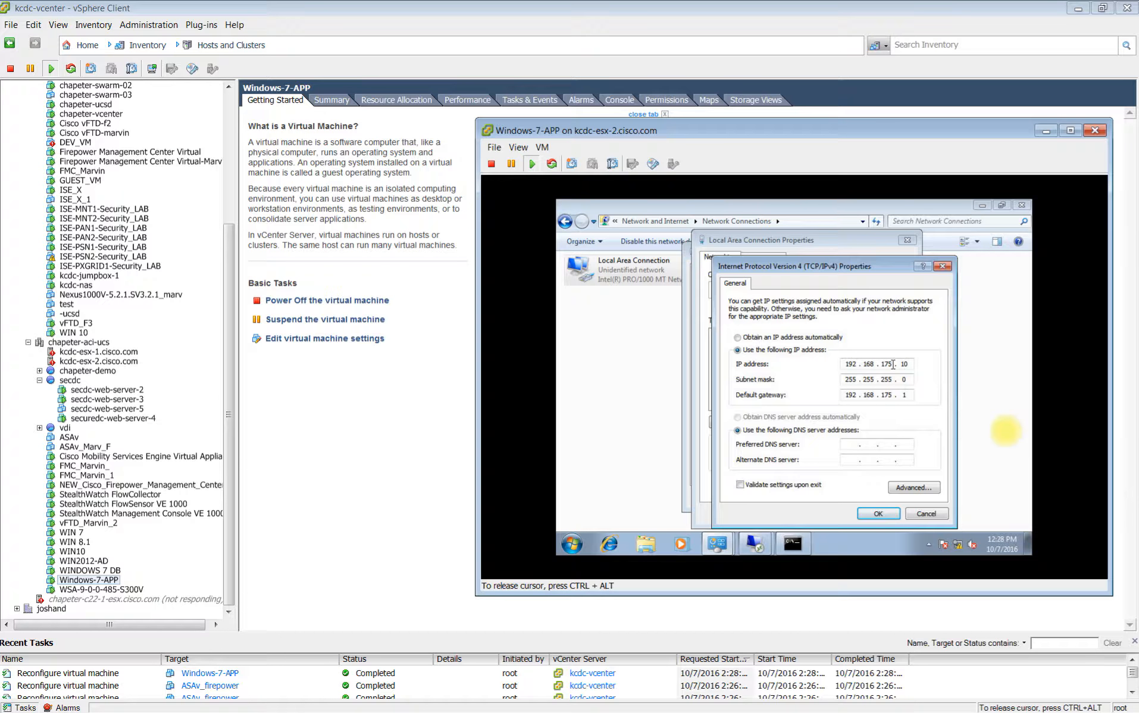
left_click_drag(893, 364, 888, 364)
type("55")
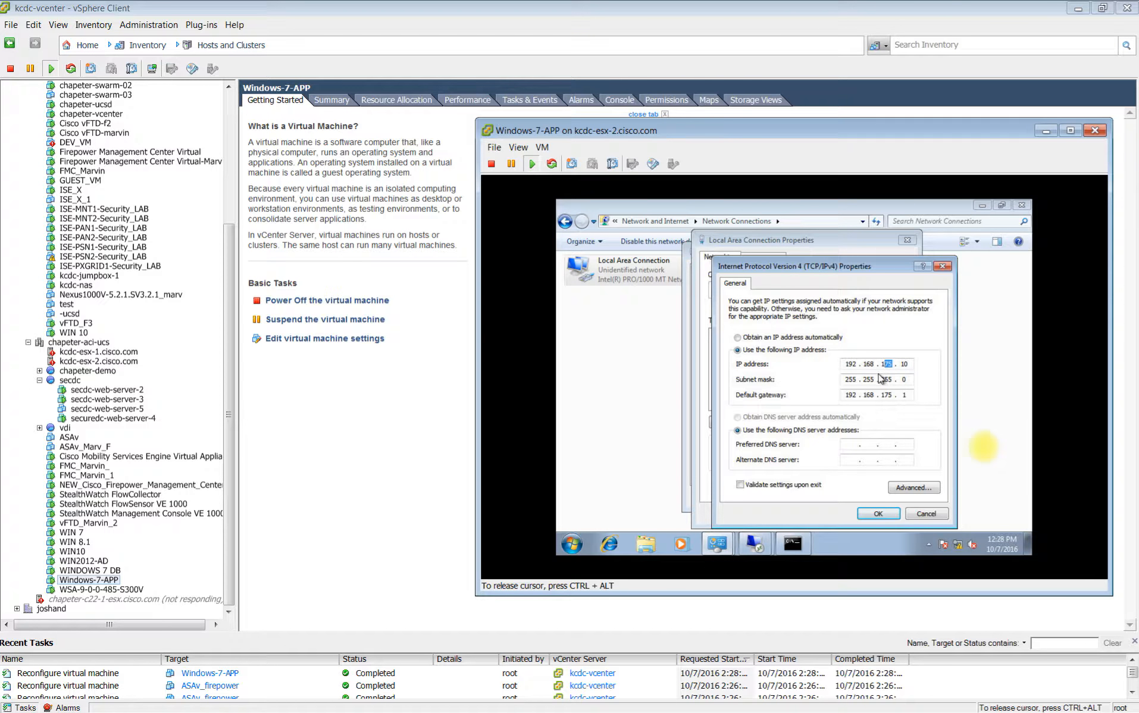
left_click_drag(892, 395, 887, 394)
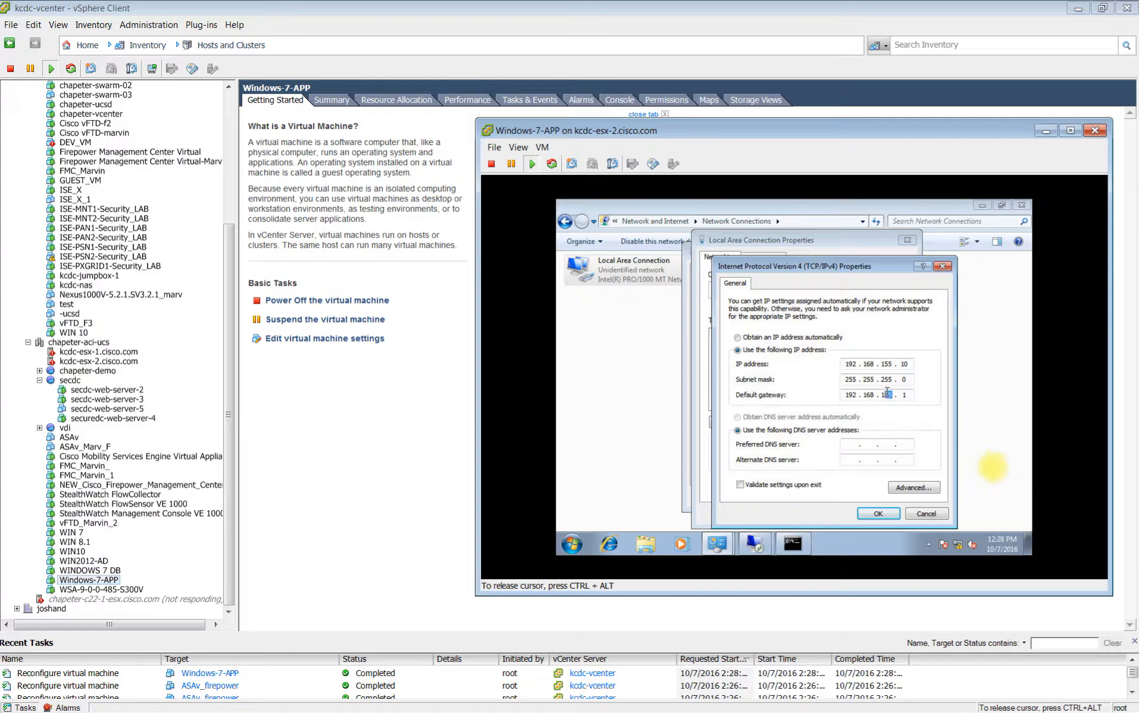
type("55")
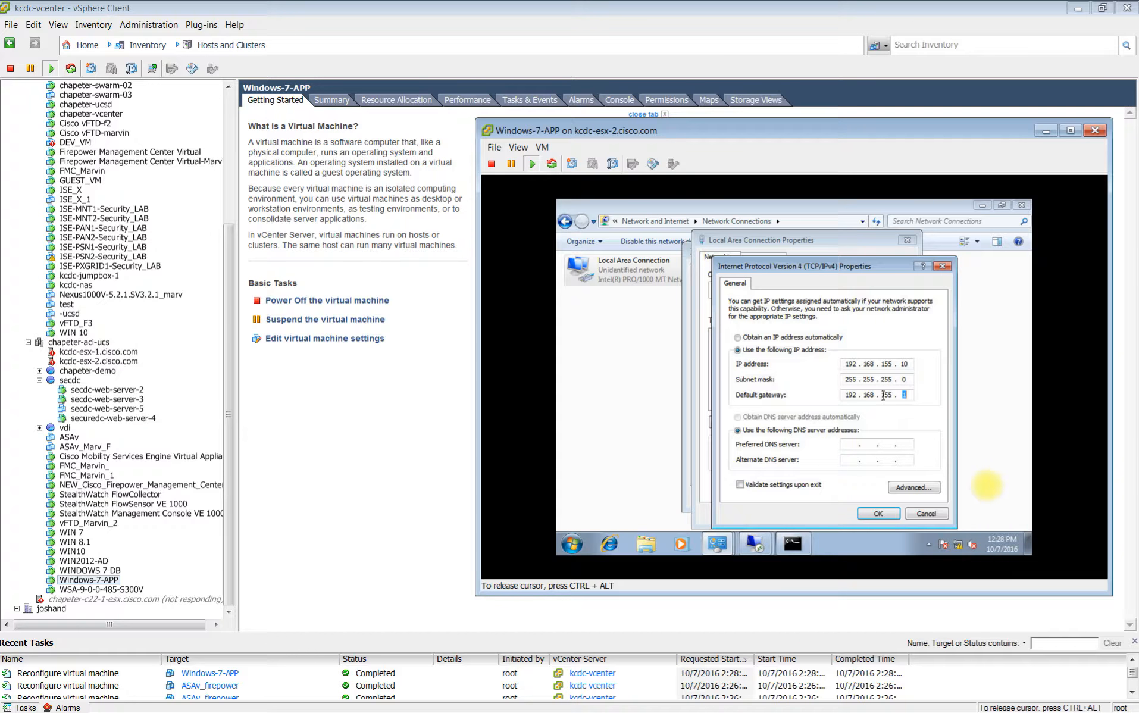
left_click(880, 514)
left_click(843, 513)
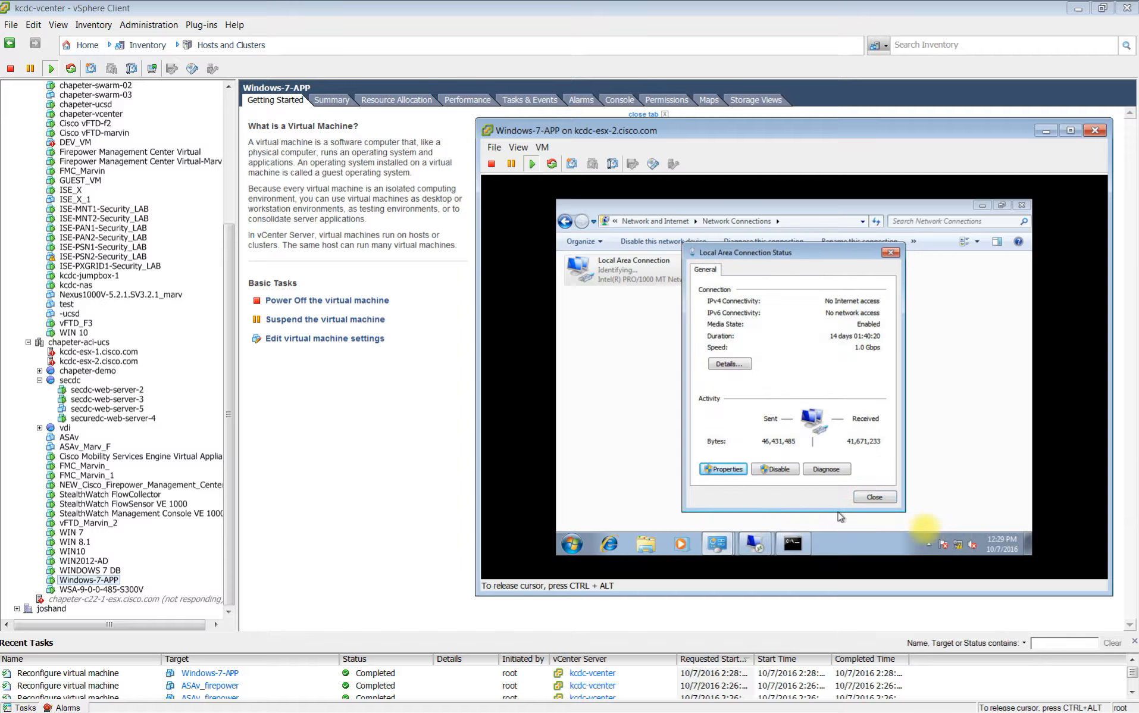
left_click(803, 547)
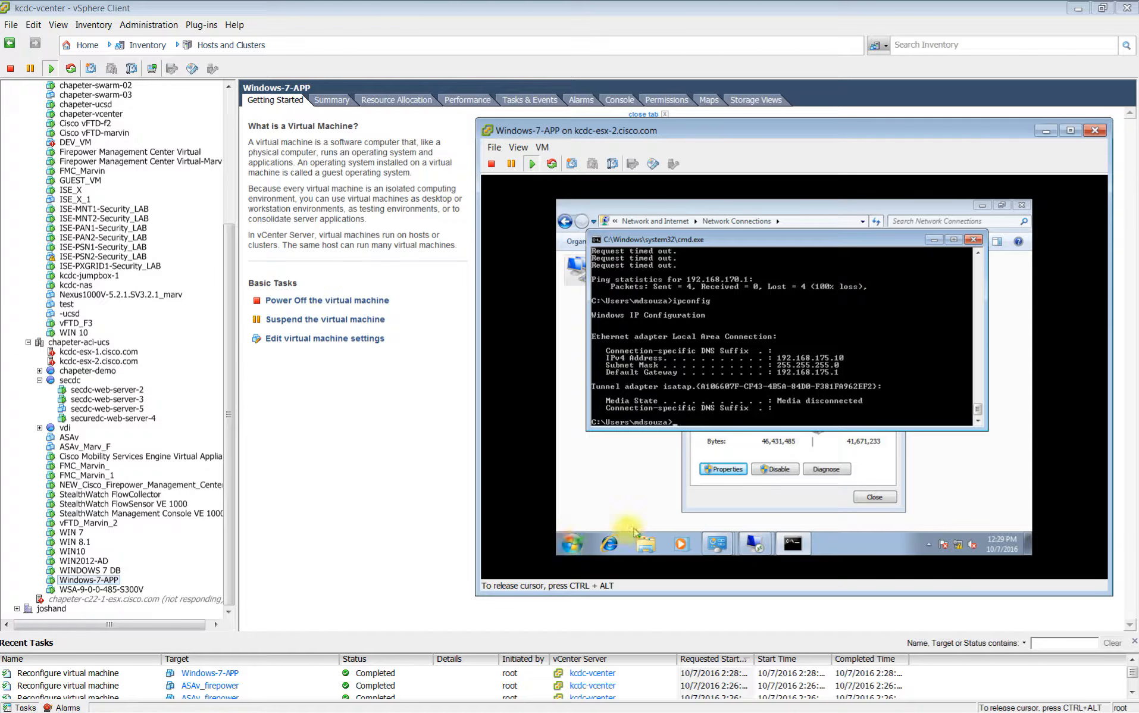
key("ctrl+alt")
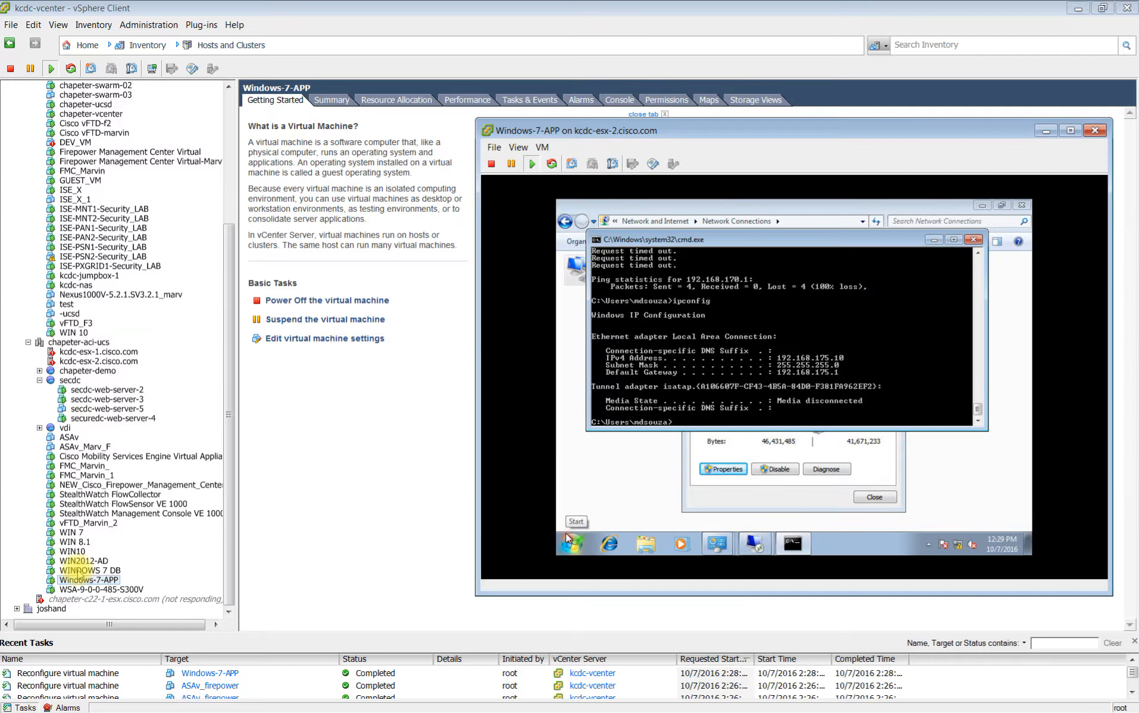
Check which port group network adapter 1 of the WINDOWS 7 DB virtual machine uses and accept its properties.
left_click(82, 570)
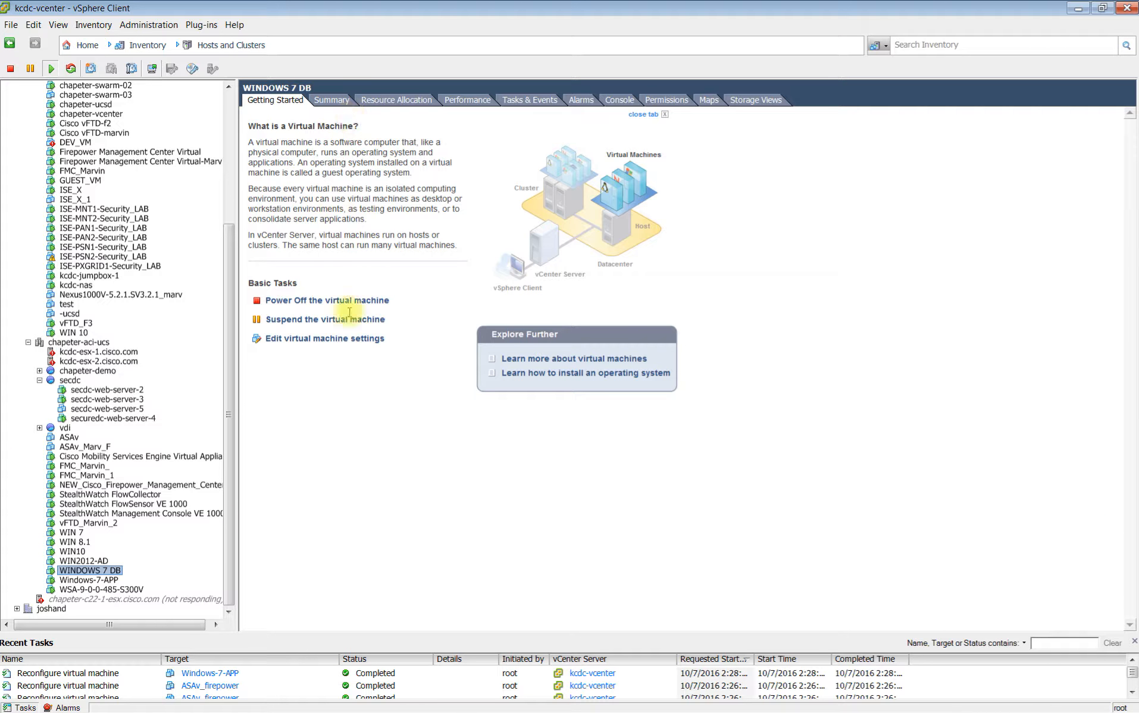
left_click(343, 338)
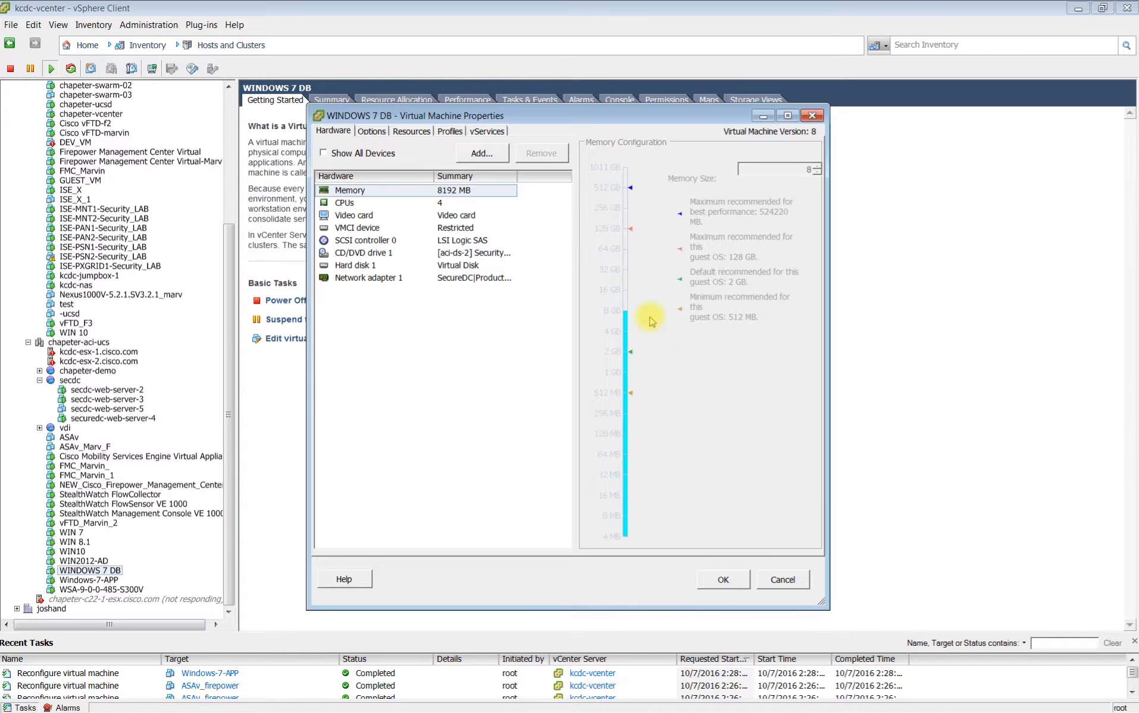
left_click(440, 277)
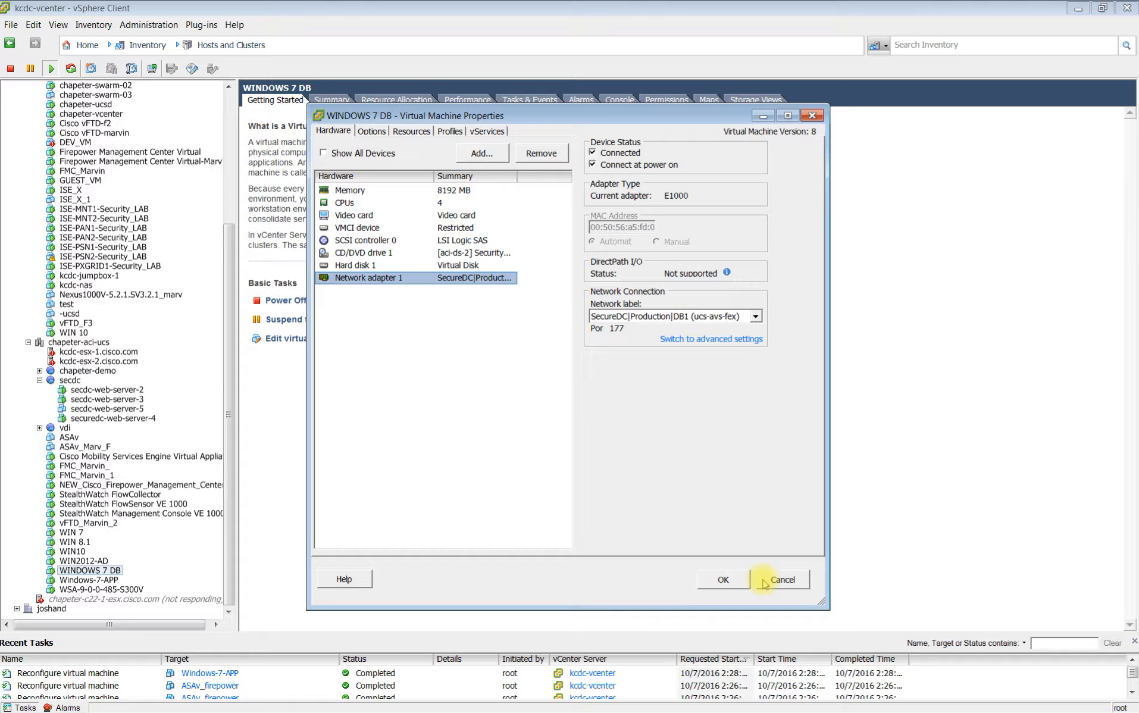
left_click(723, 579)
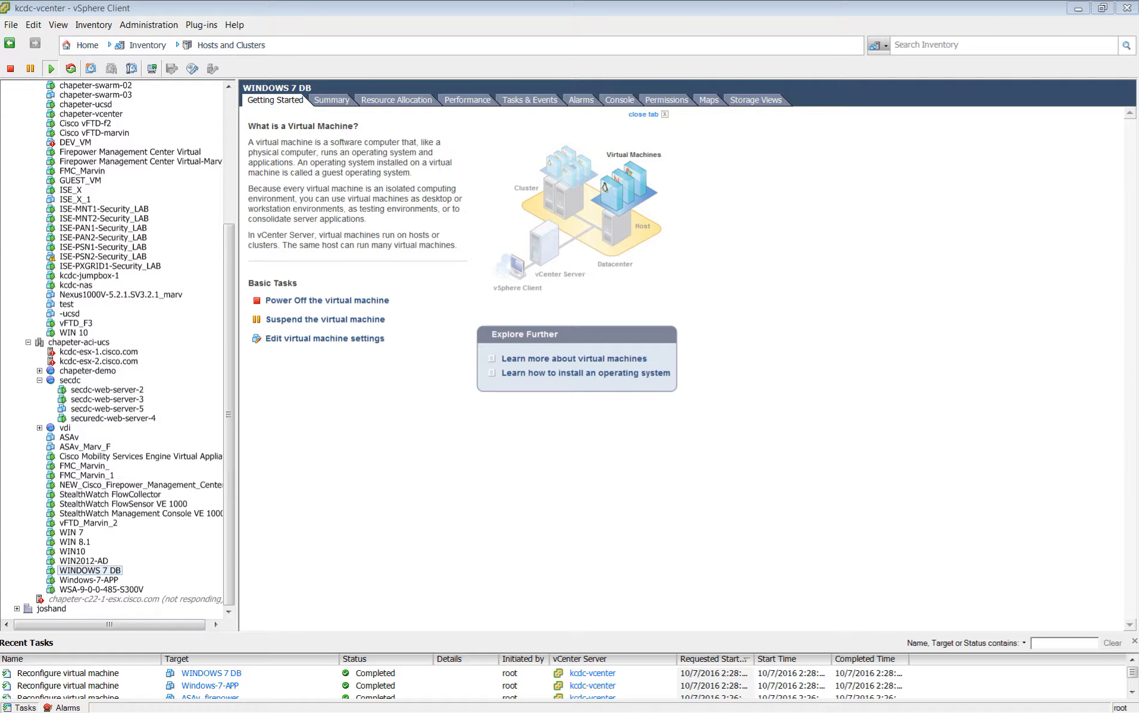
Bring the WINDOWS 7 DB console into view and check the guest's IP configuration with ipconfig.
left_click_drag(1, 79, 428, 79)
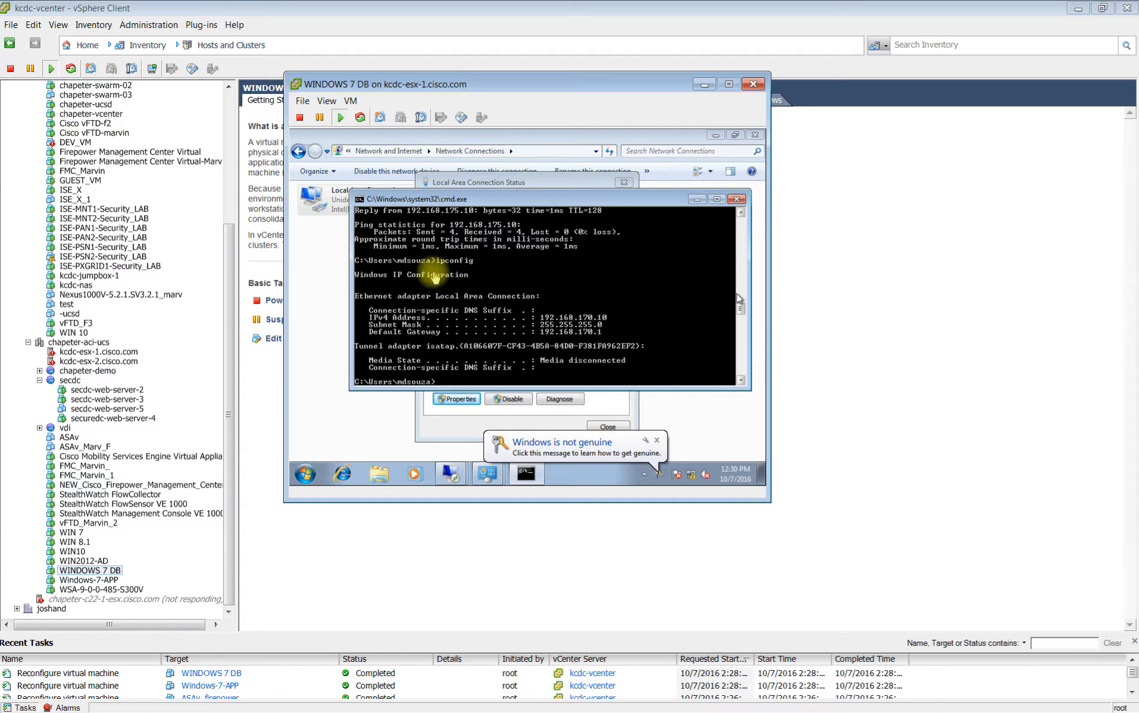
left_click(592, 372)
type("i")
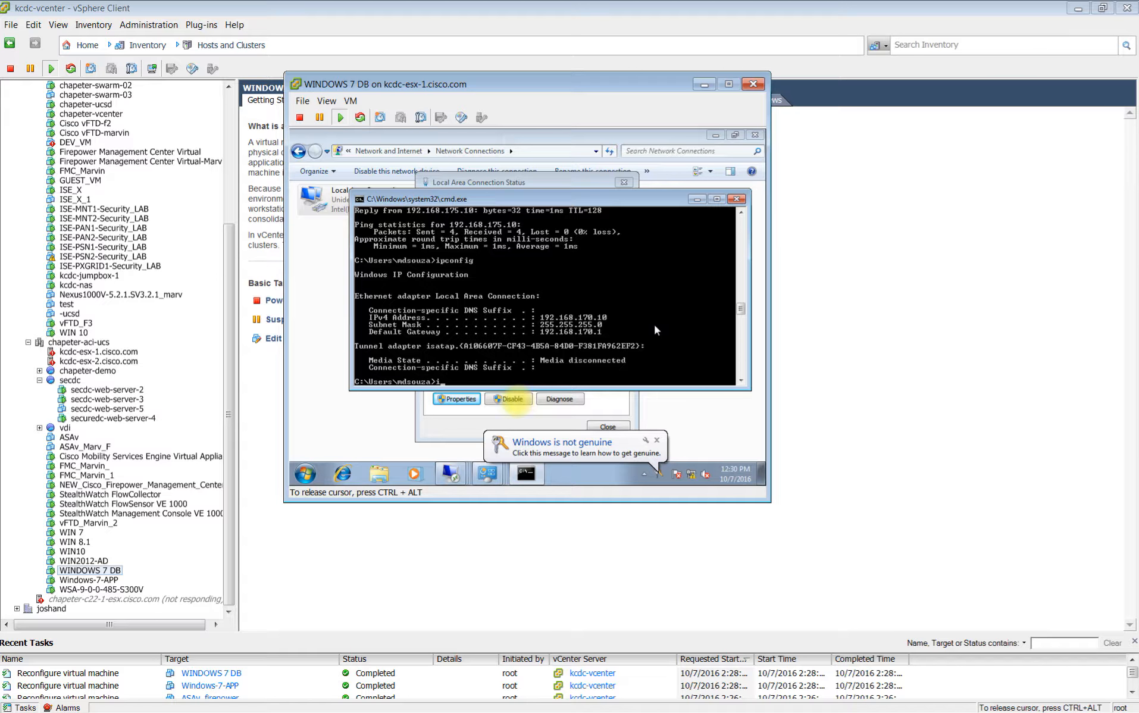
type("pconfig")
key("Return")
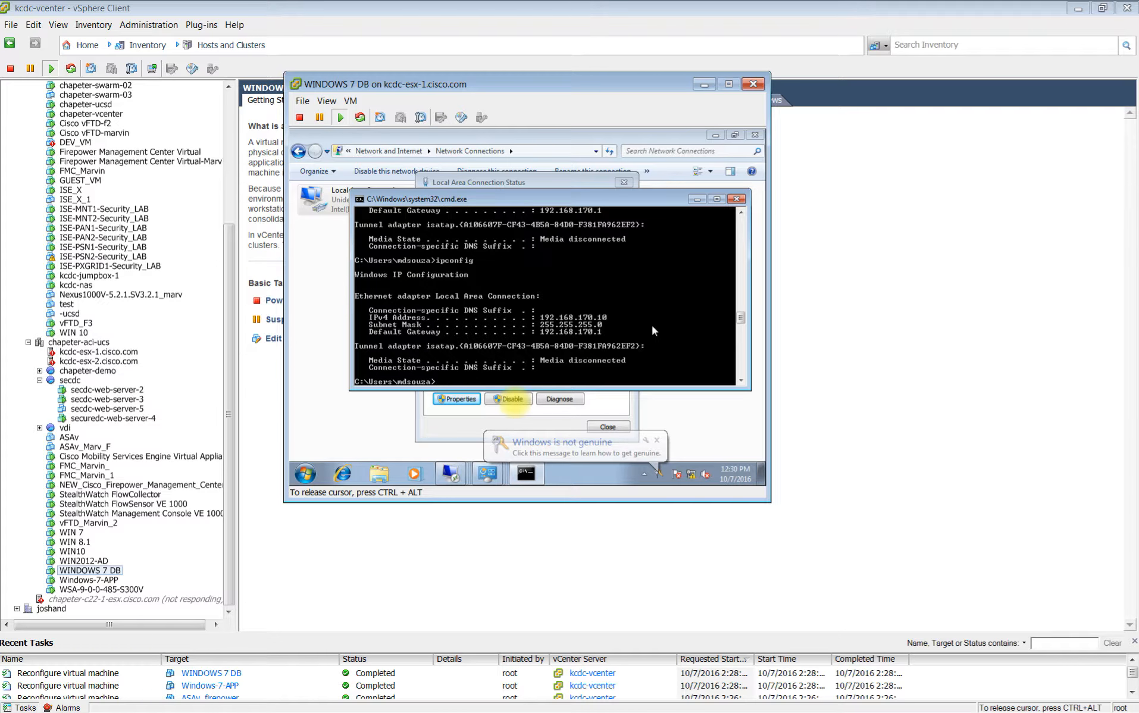
Set the WINDOWS 7 DB guest's IPv4 address to 192.168.165.10 and default gateway to 192.168.165.1, then close the connection status.
left_click(459, 400)
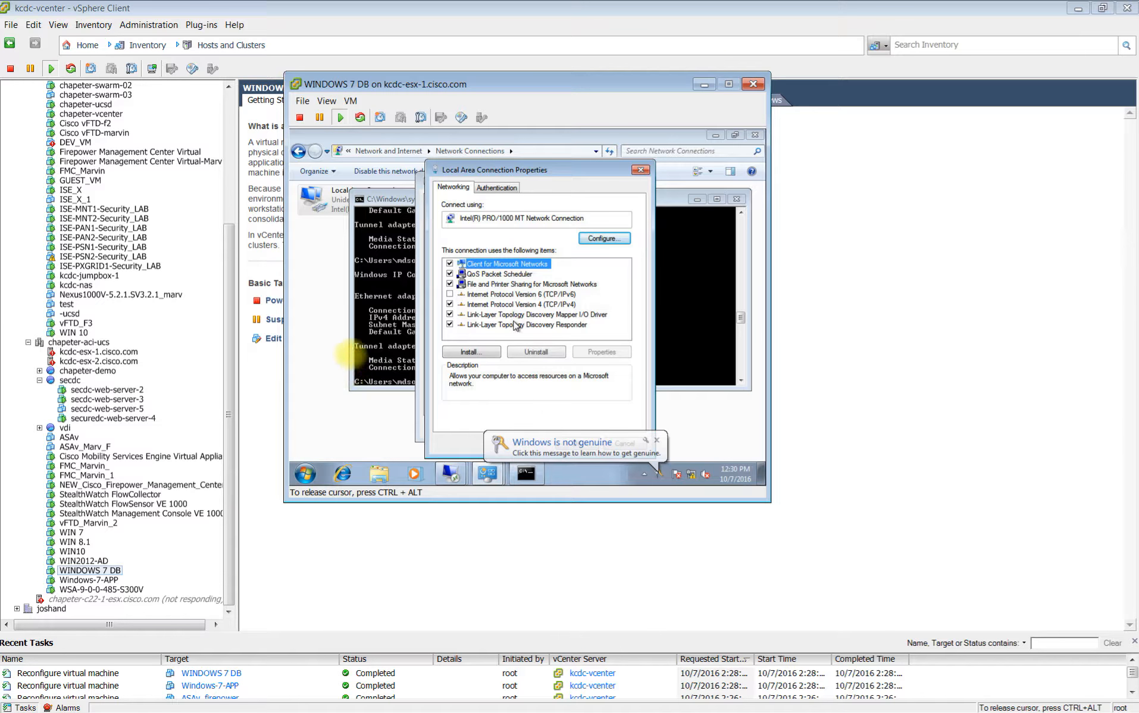
double_click(517, 304)
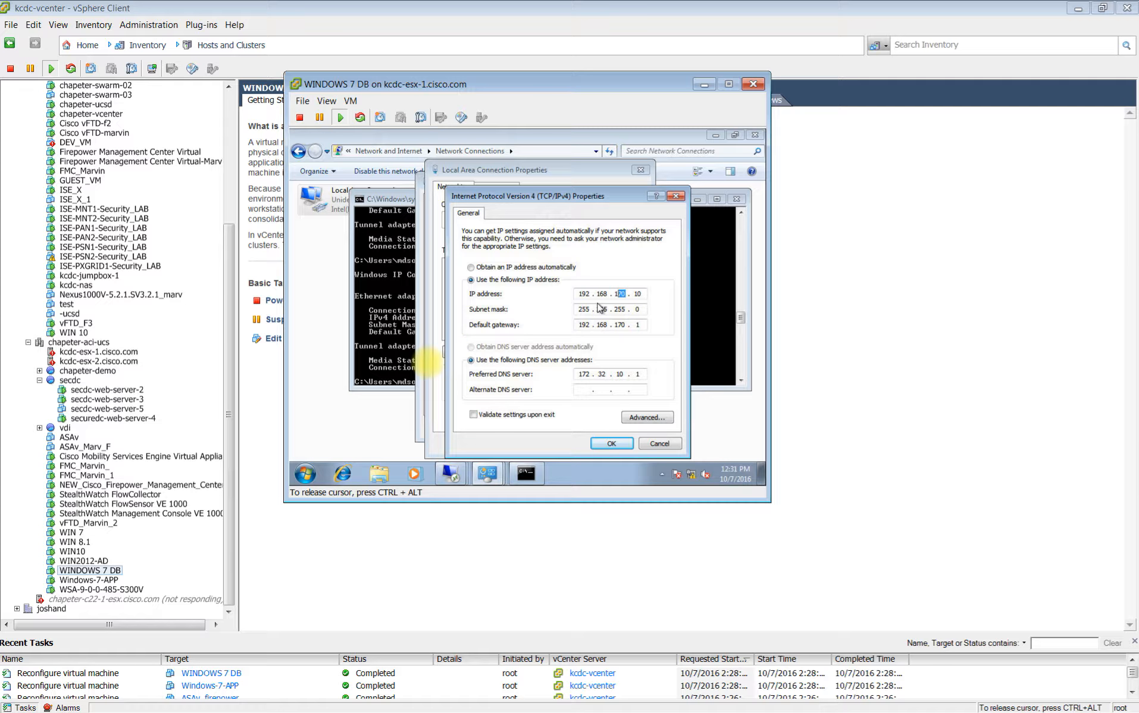
type("165")
left_click_drag(626, 325, 621, 325)
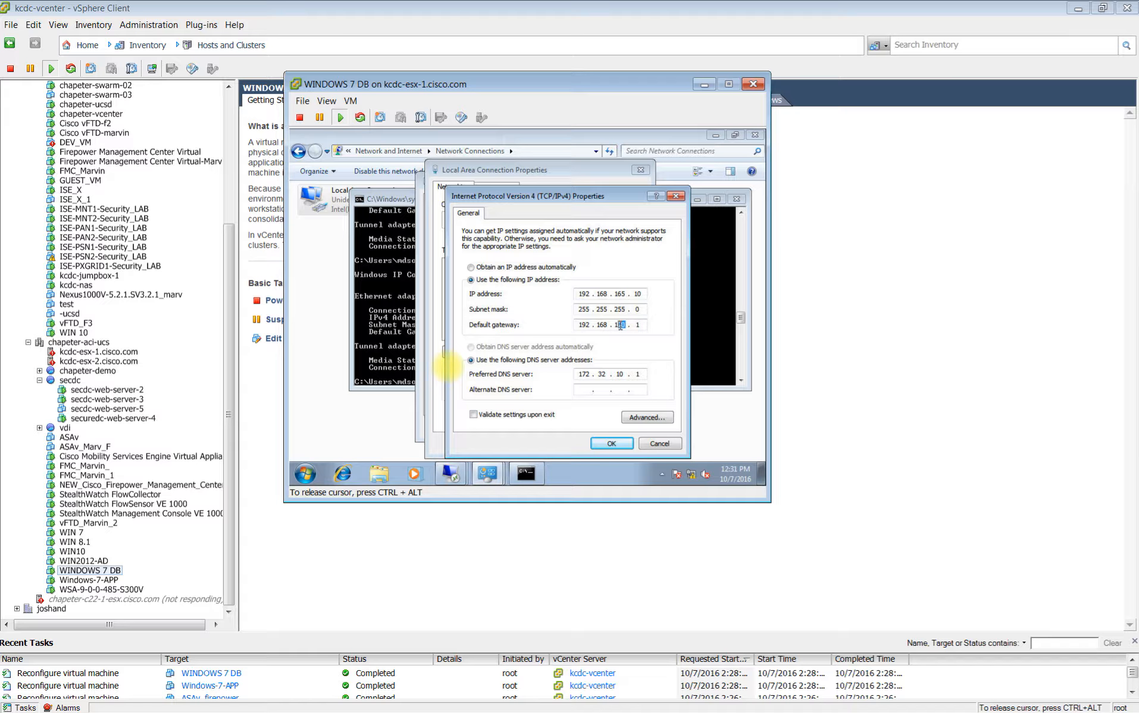
type("65")
left_click(611, 443)
left_click(587, 448)
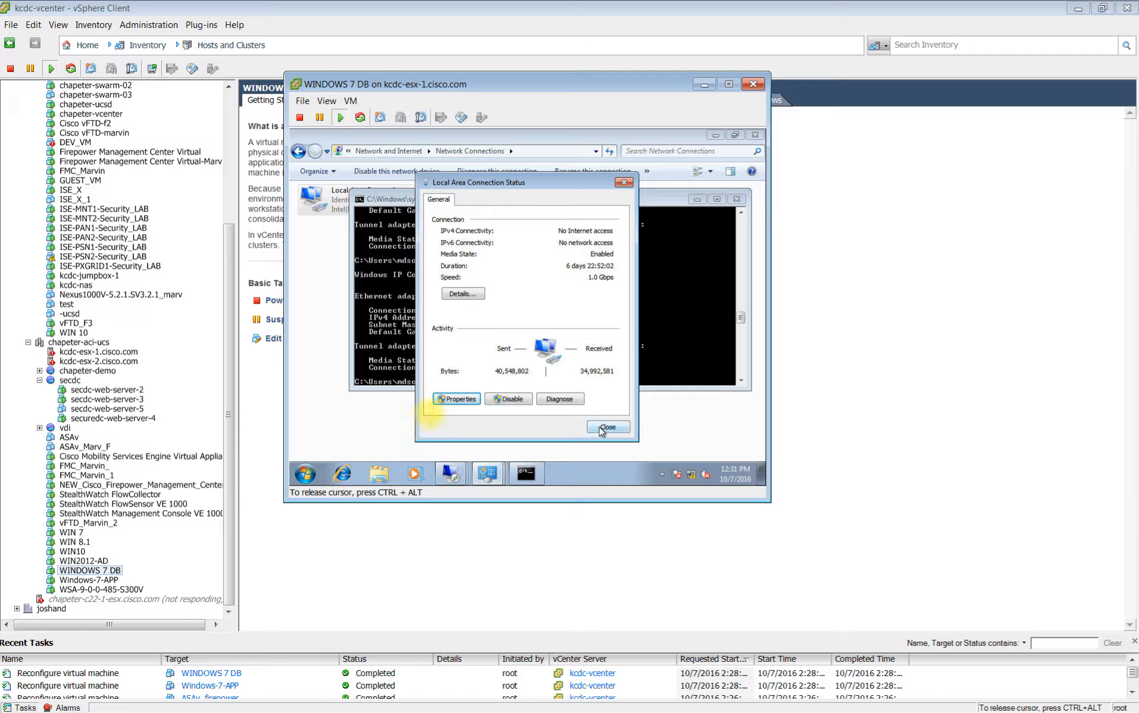
left_click(608, 428)
In the WINDOWS 7 DB guest, check the IP configuration with ipconfig and ping the gateway 192.168.165.1.
type("i")
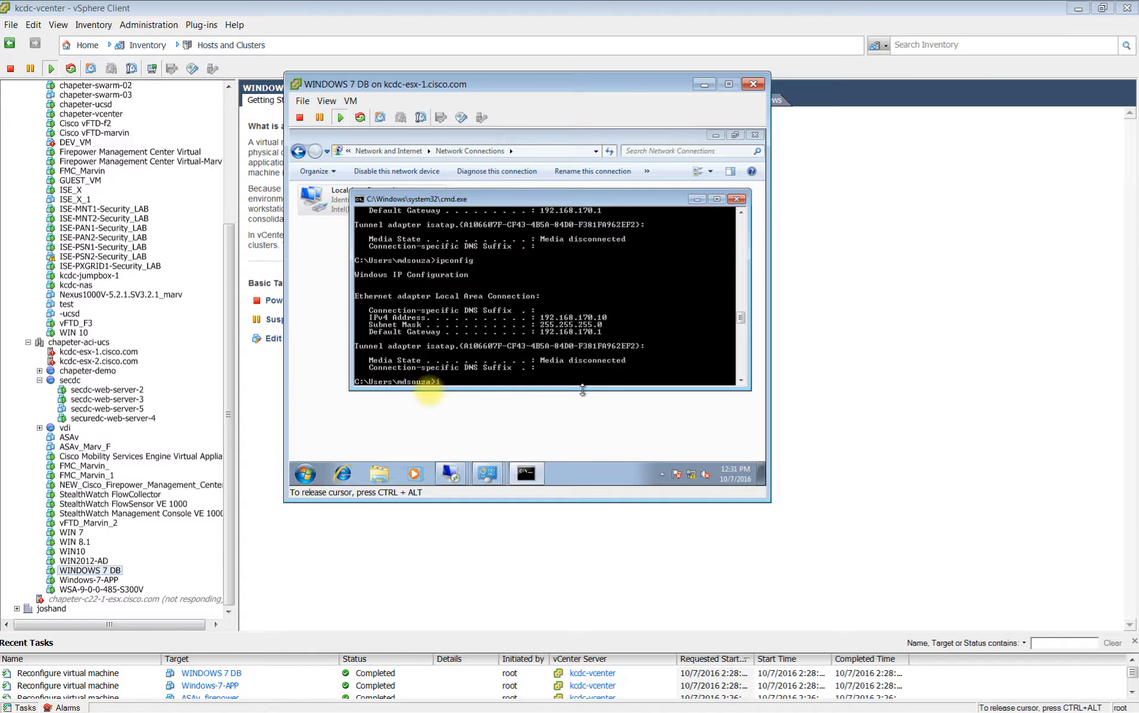
type("pcnfig")
key("Return")
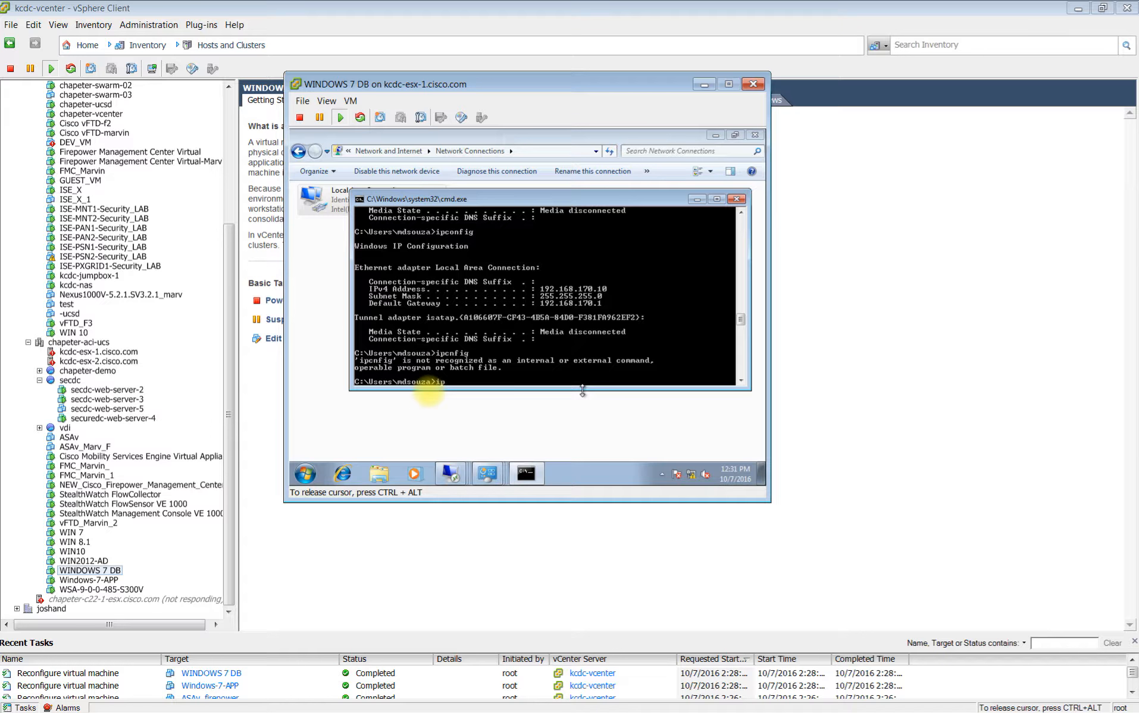
type("ipconfig")
key("Return")
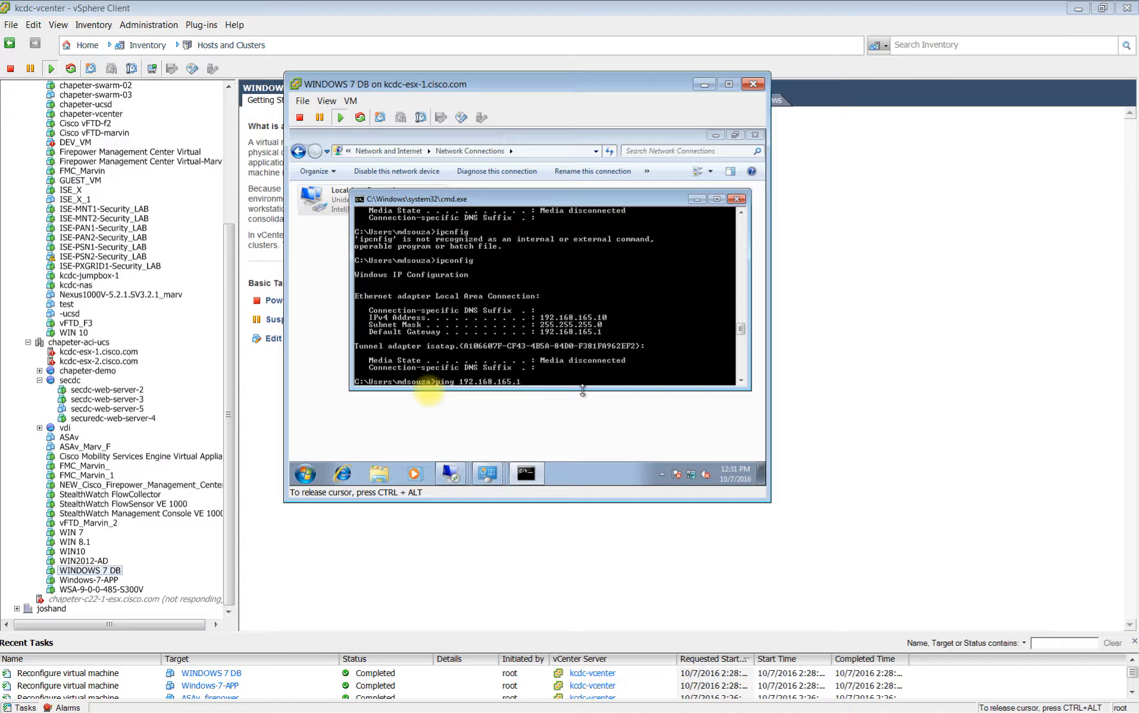
key("Return")
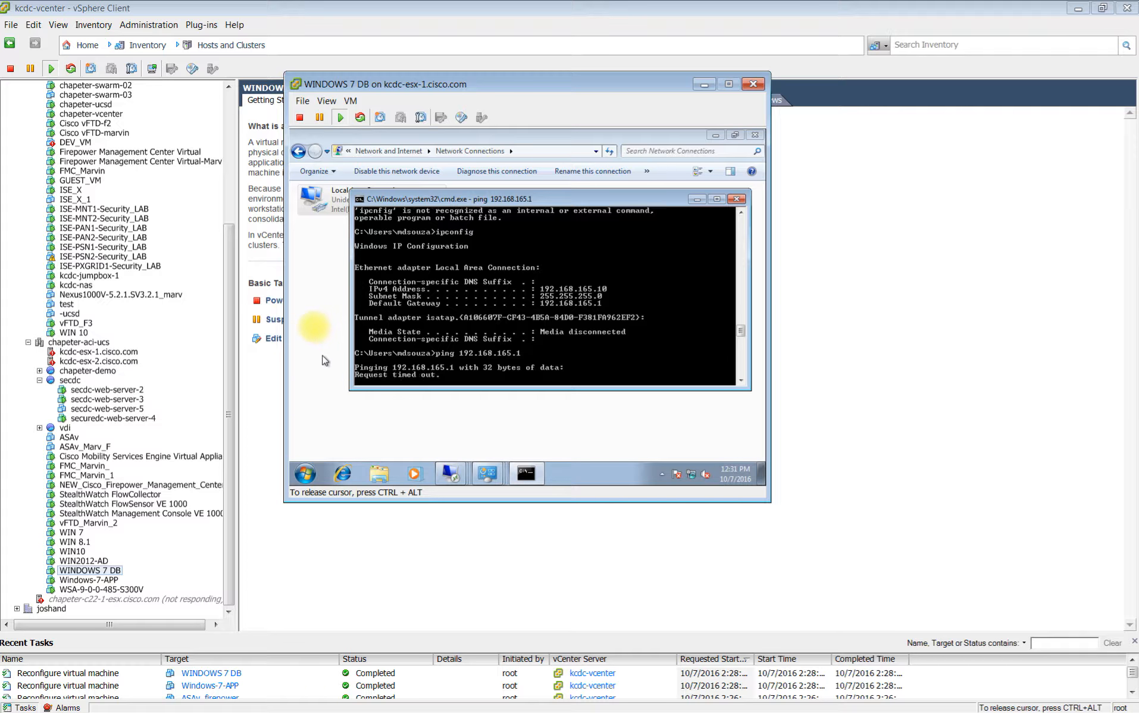
Bring up the ASAv_firepower virtual machine's console, wake its prompt and enlarge the console window to show full lines.
left_click_drag(228, 307, 228, 201)
left_click(96, 162)
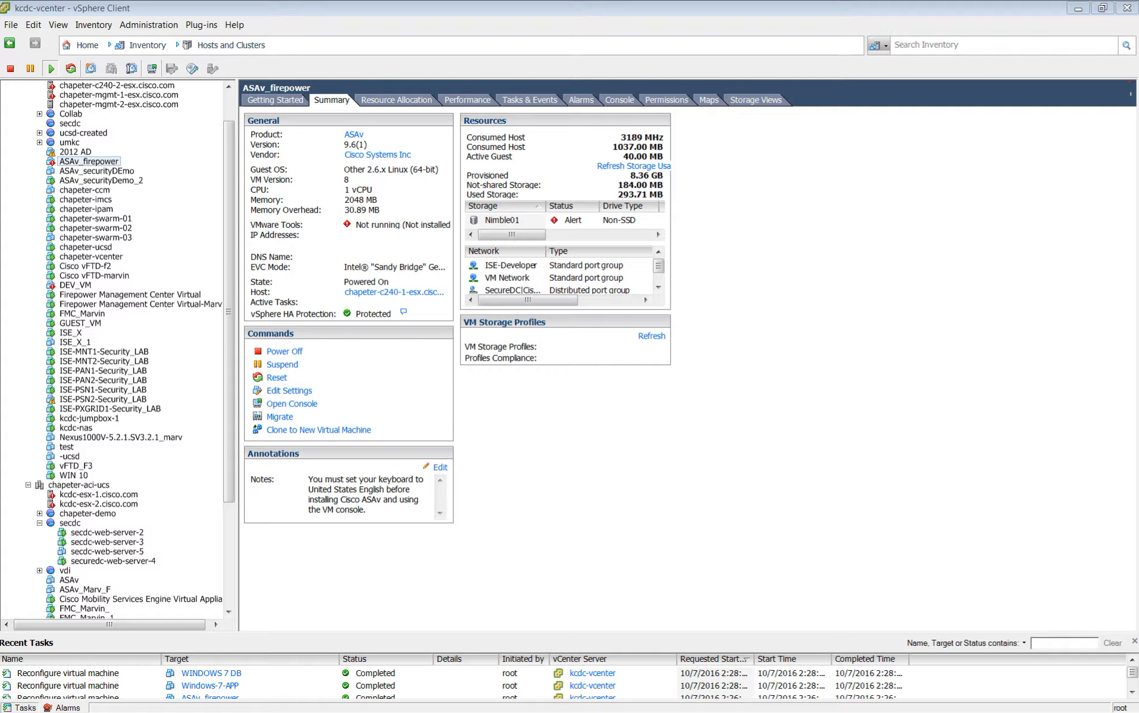
left_click_drag(0, 235, 574, 227)
left_click(551, 361)
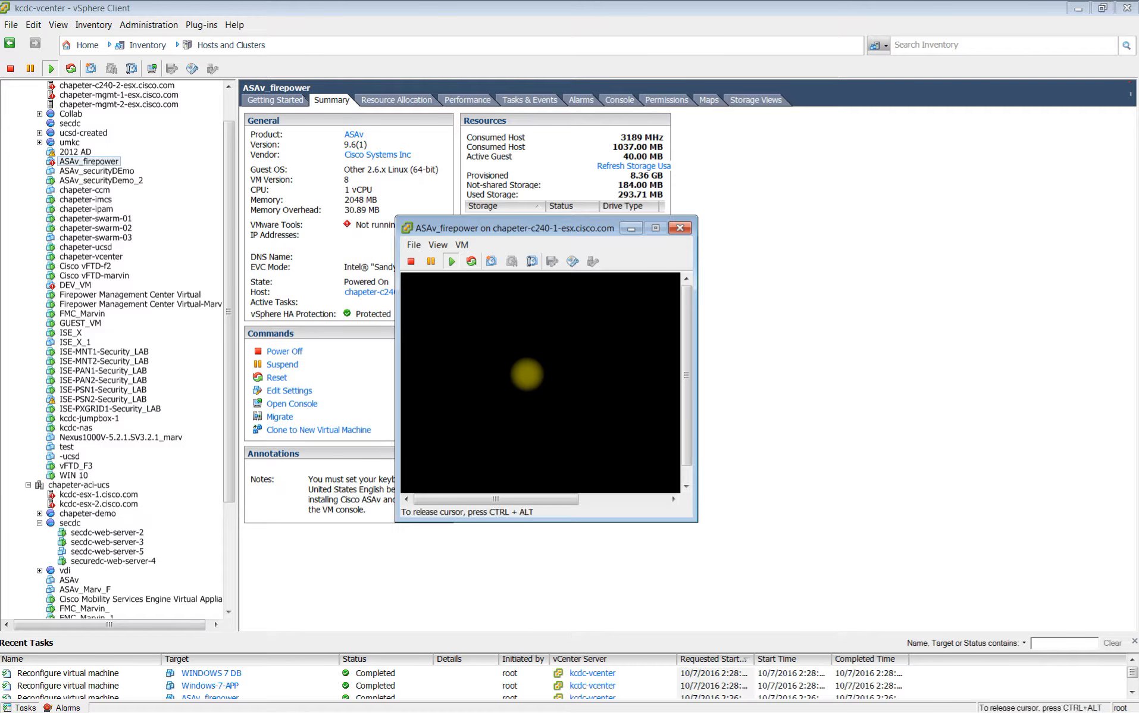
key("Return")
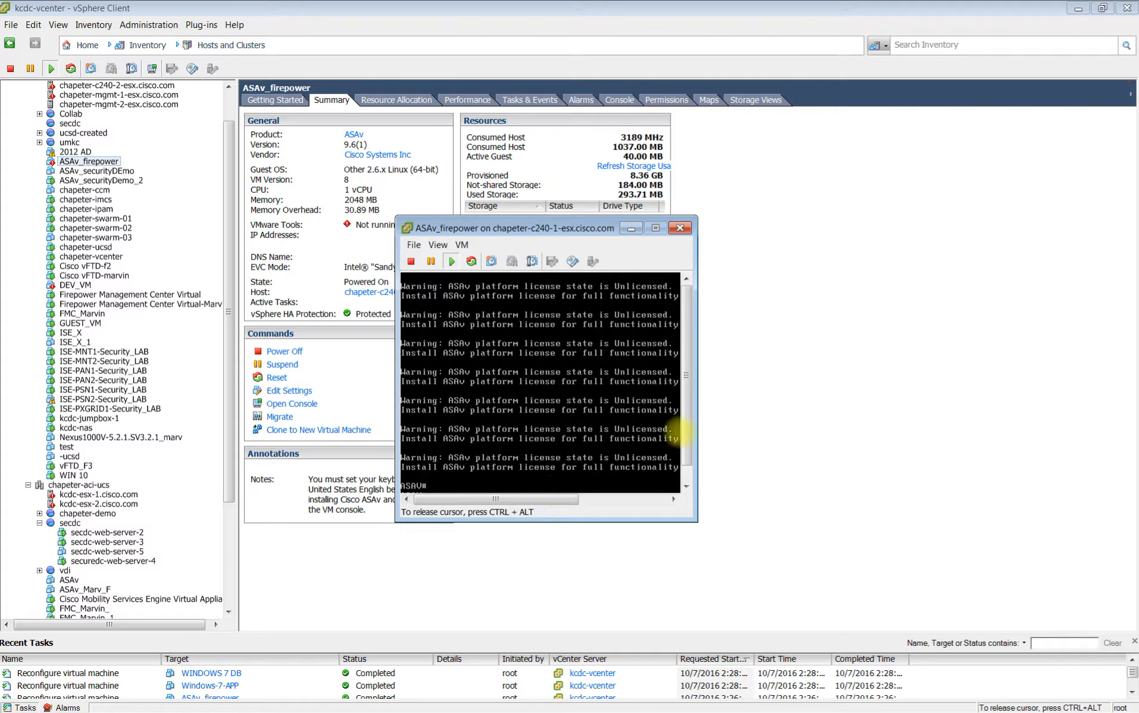
key("ctrl+alt")
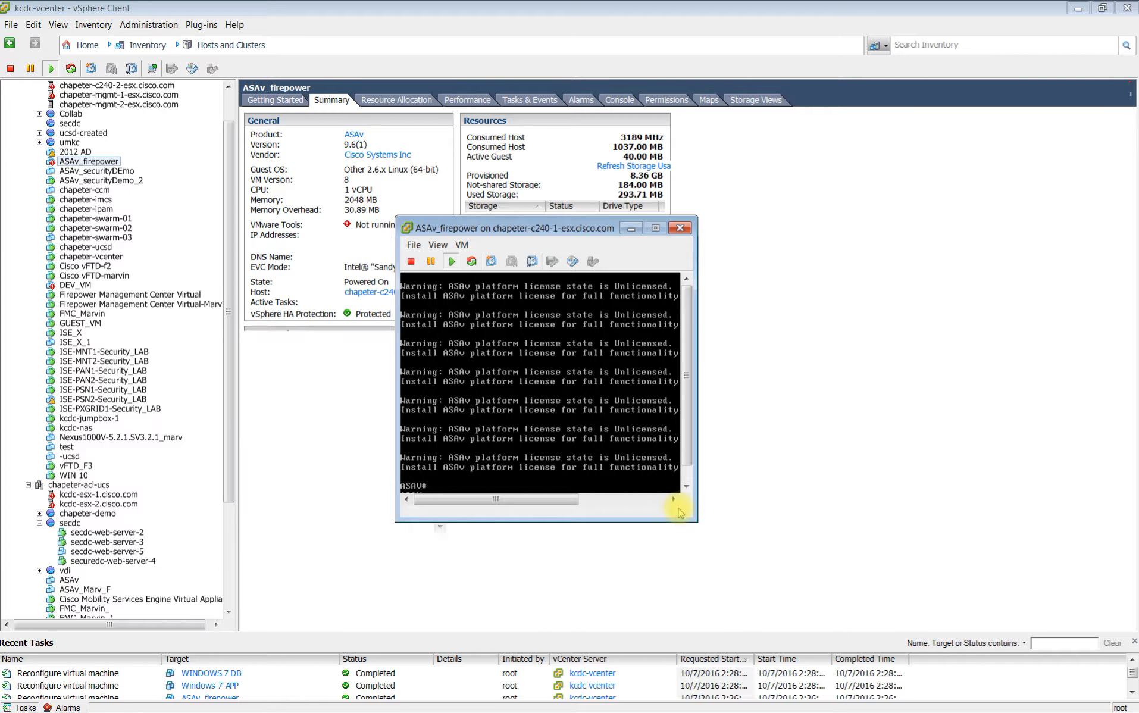
left_click_drag(692, 518, 1074, 666)
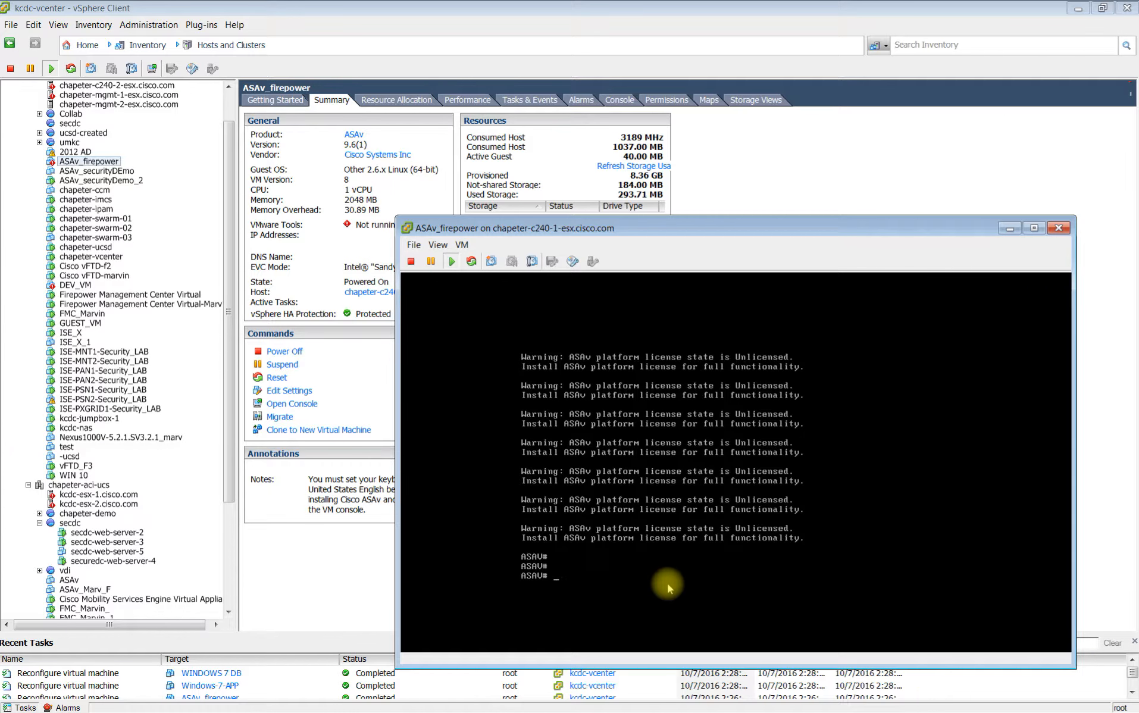
From the ASAv console, ping both Windows guests at 192.168.165.10 and 192.168.155.10.
left_click(667, 584)
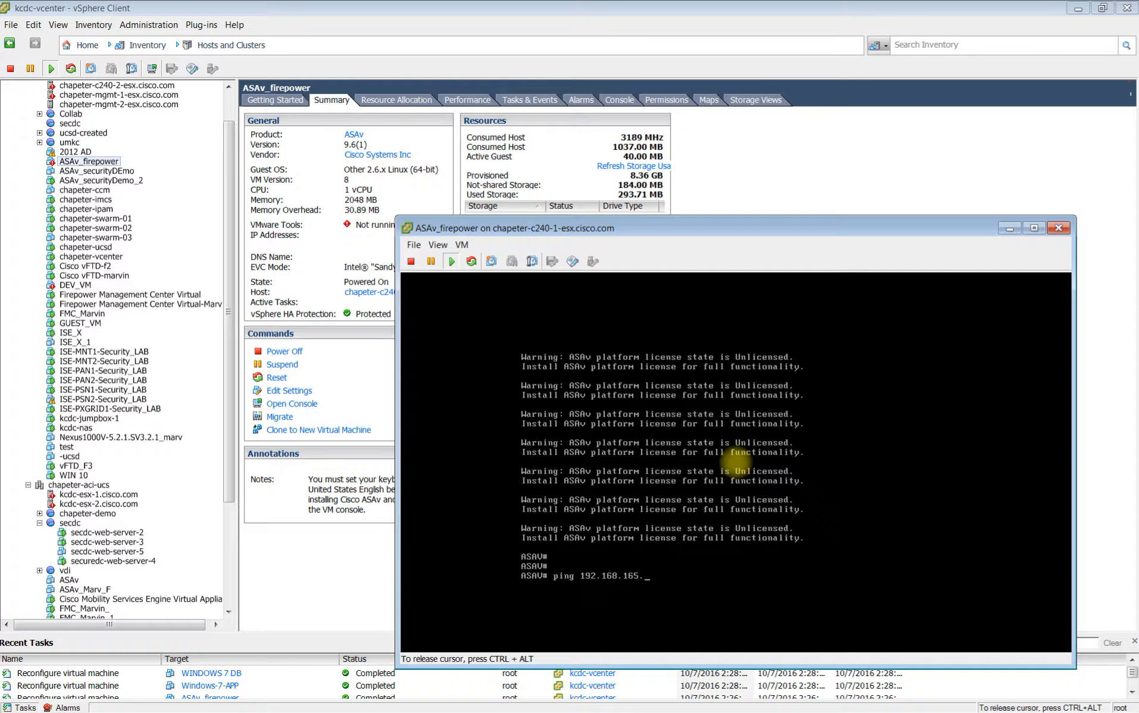
key("Return")
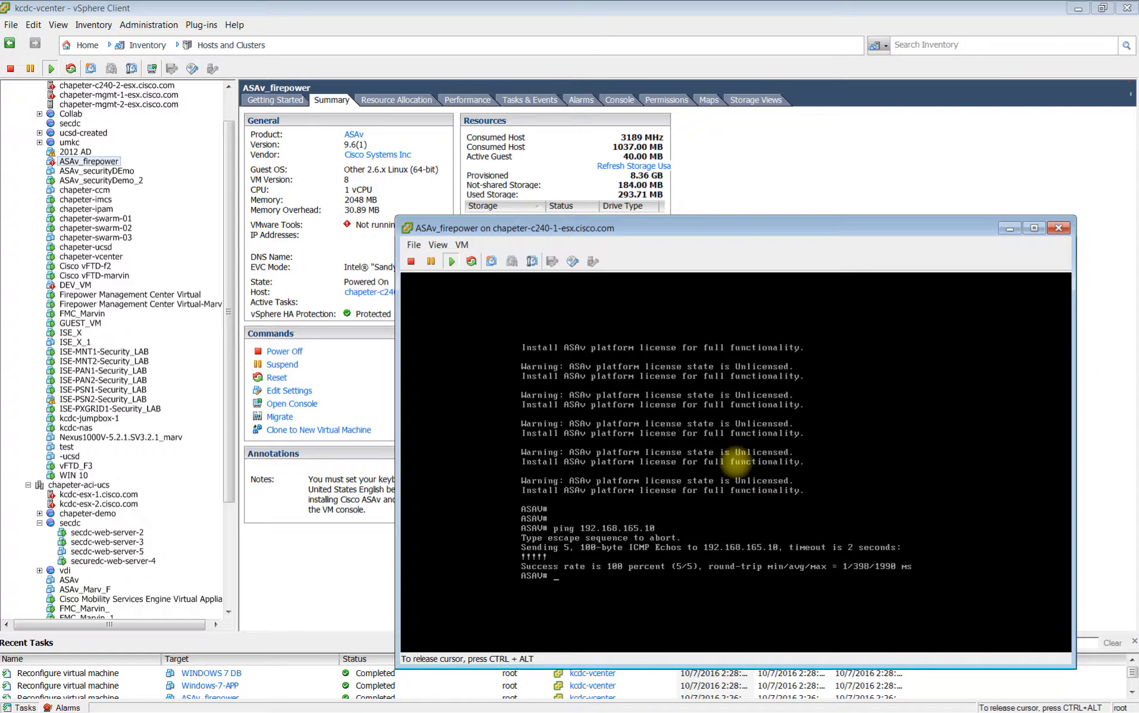
key("Up")
type("0")
key("Return")
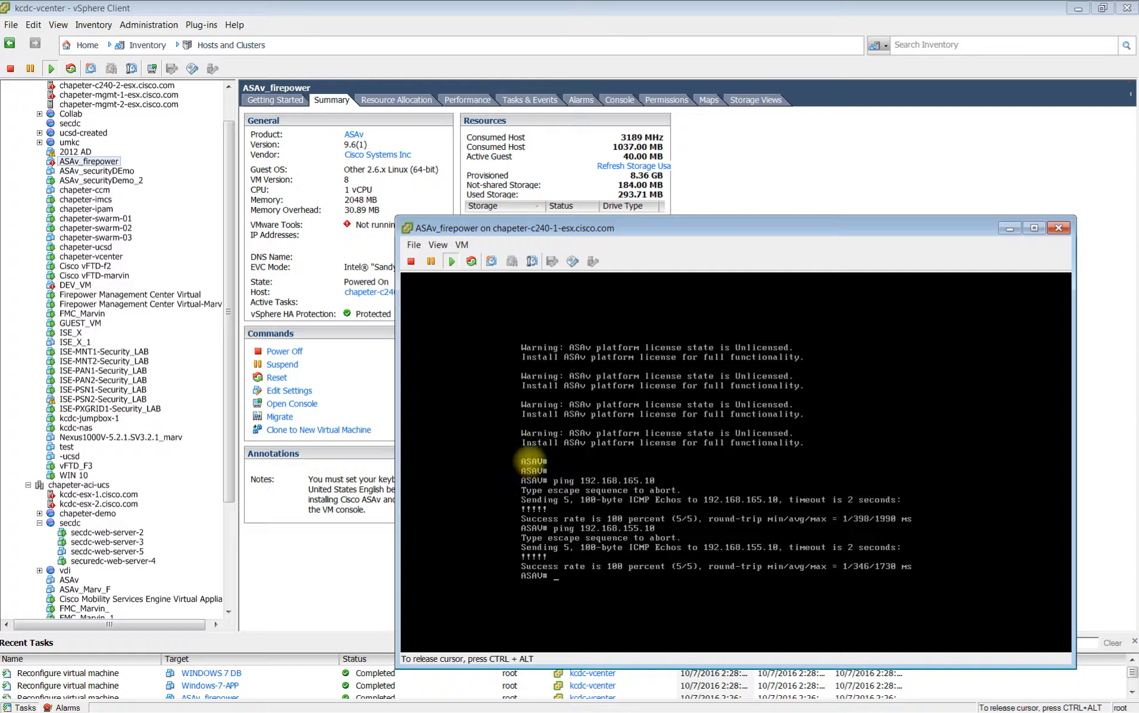
key("ctrl+alt")
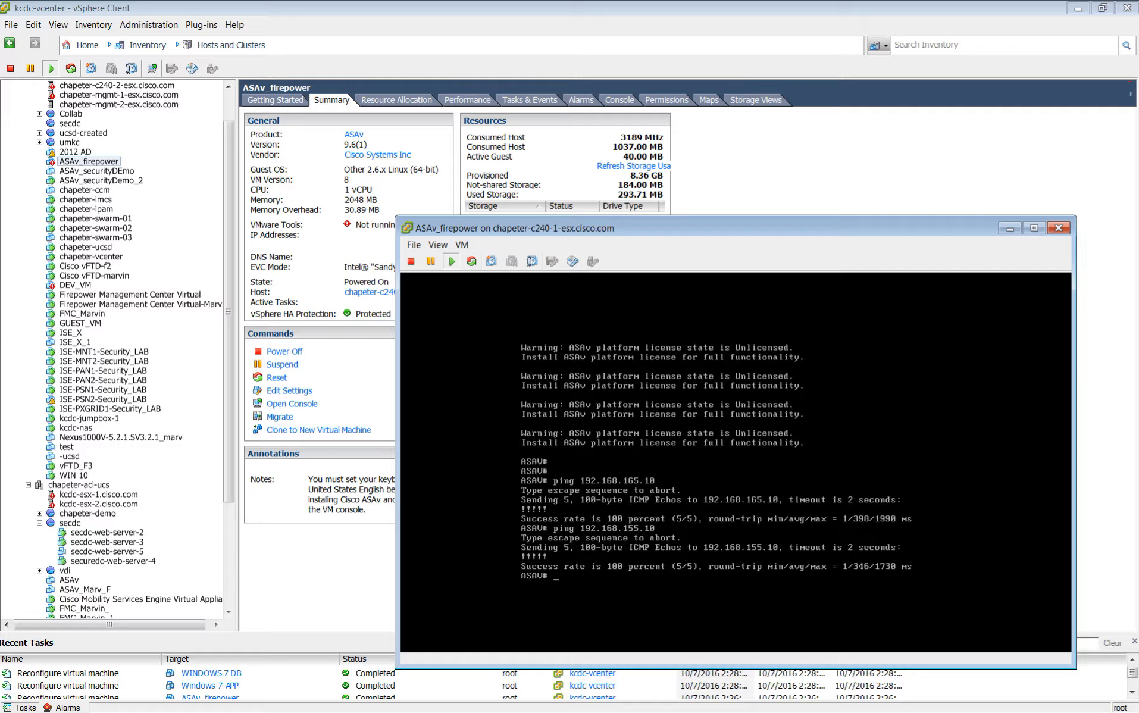
Return to the WINDOWS 7 DB console and repeat the ping to gateway 192.168.165.1.
key("alt+Tab")
key("alt+Tab")
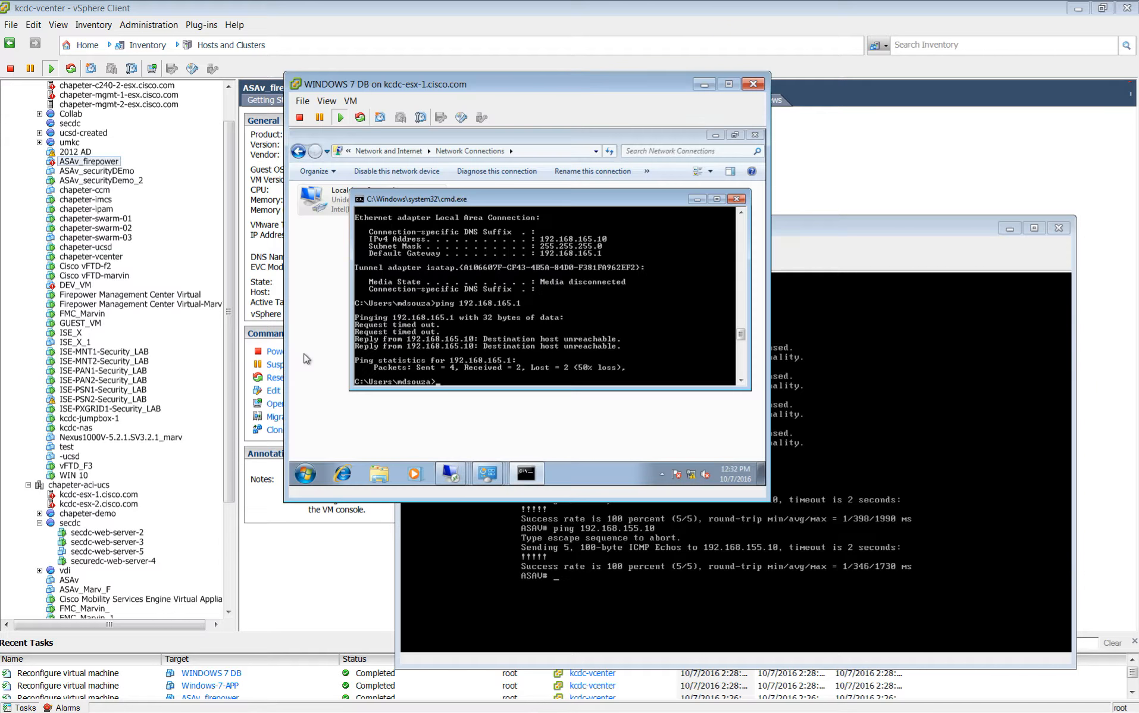
left_click(554, 364)
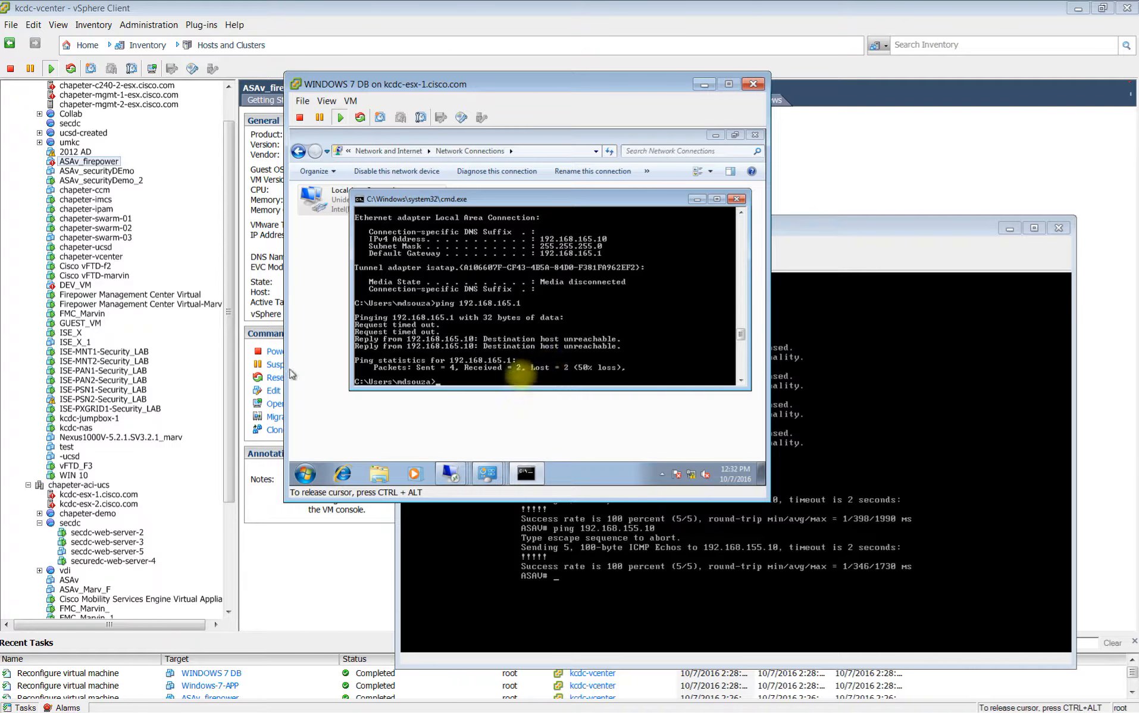
key("Up")
key("Return")
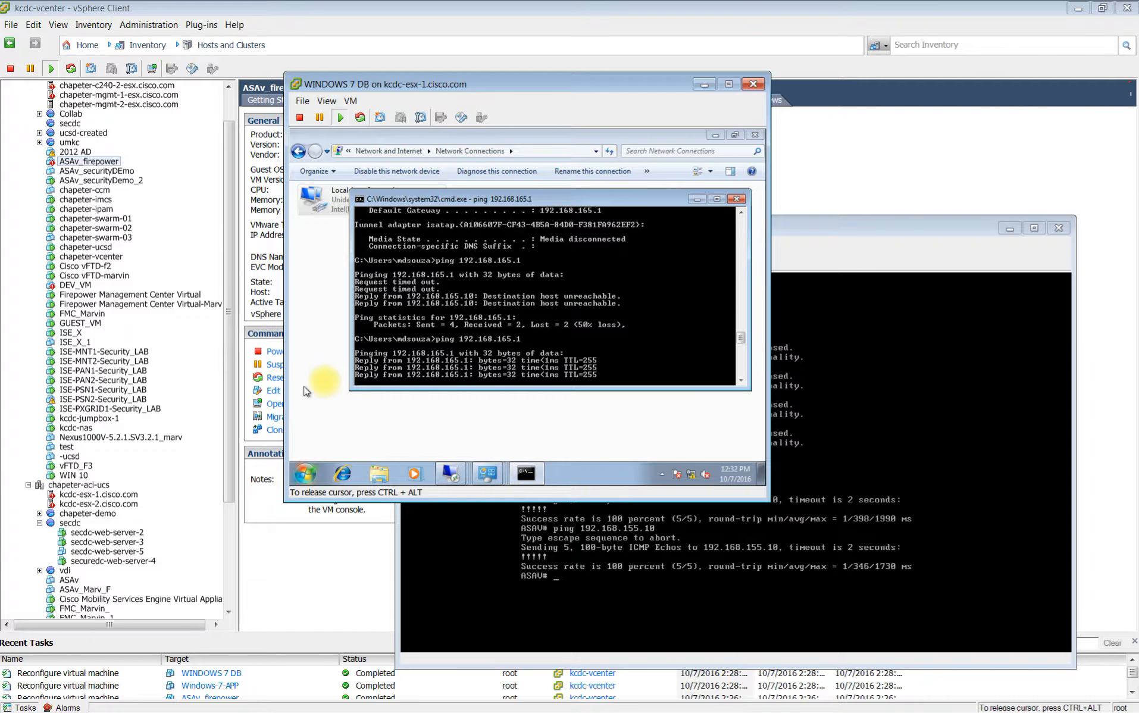
key("ctrl+alt")
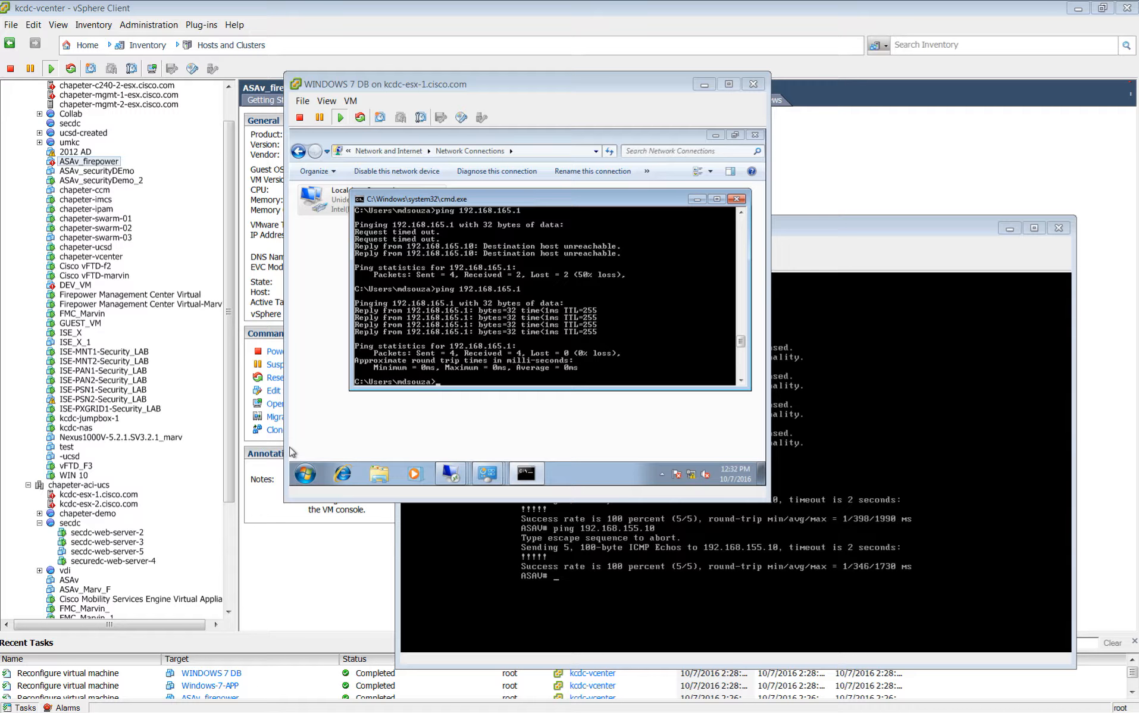
Bring the Windows-7-APP console forward and check the guest's IP configuration with ipconfig.
key("alt+Tab")
left_click(813, 390)
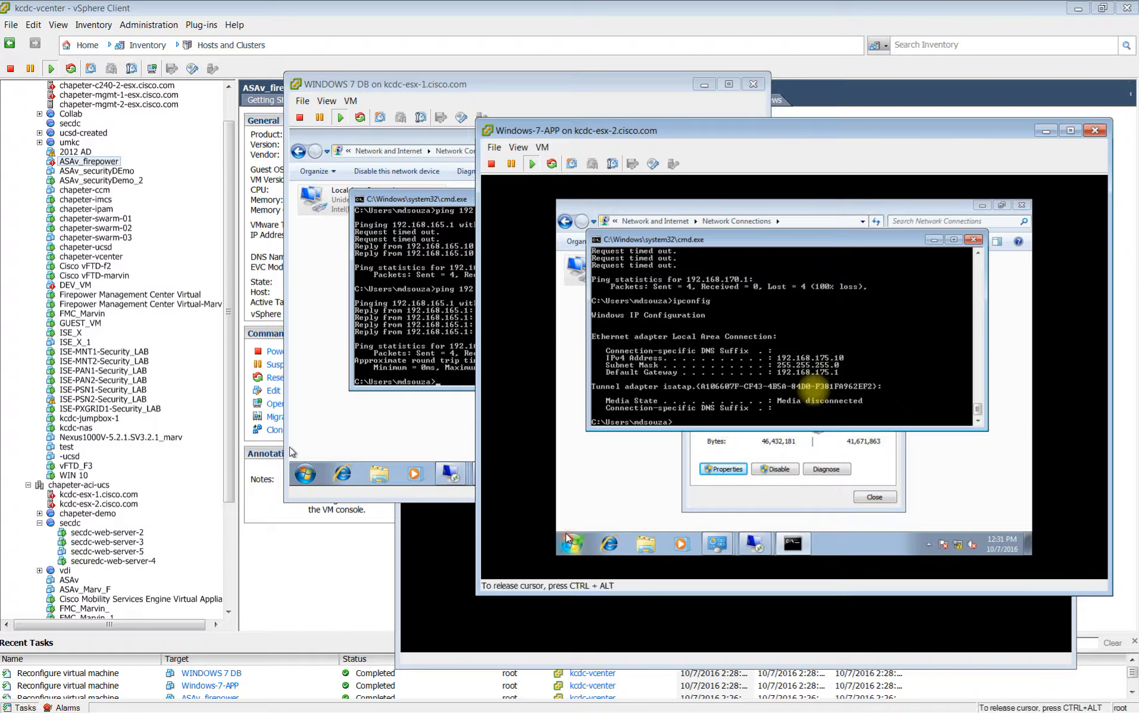
type("ipconfig")
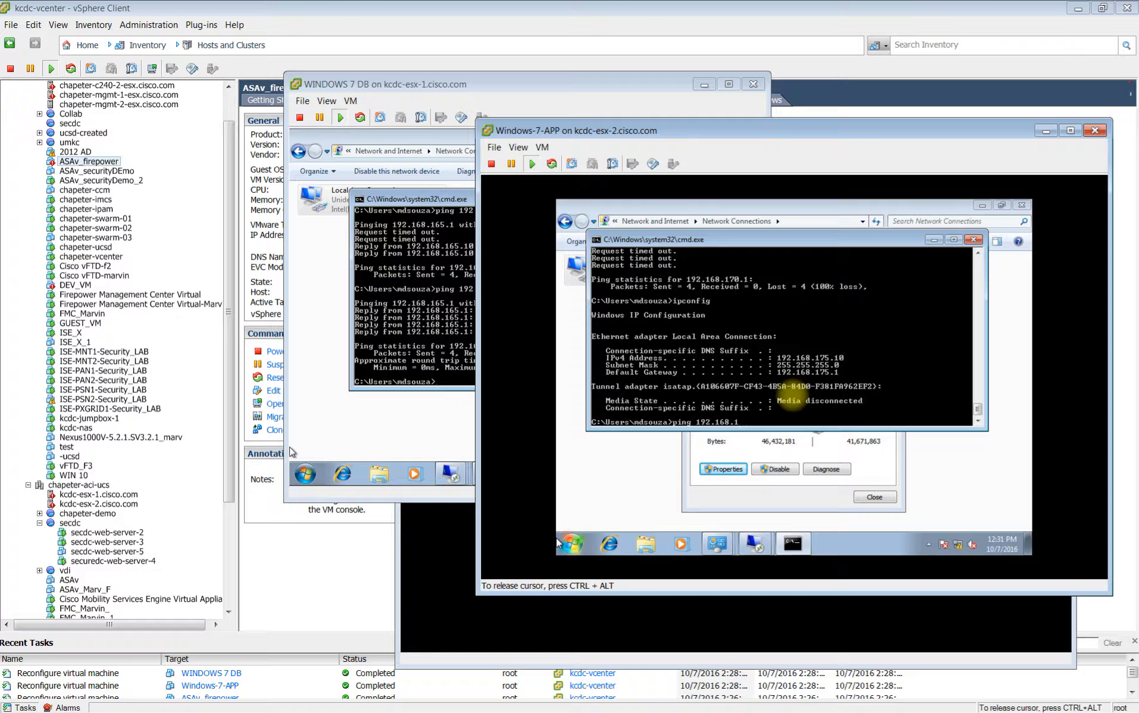
key("BackSpace")
key("BackSpace")
key("BackSpace")
key("BackSpace")
key("BackSpace")
key("BackSpace")
key("BackSpace")
key("BackSpace")
key("BackSpace")
key("BackSpace")
key("BackSpace")
key("BackSpace")
key("Return")
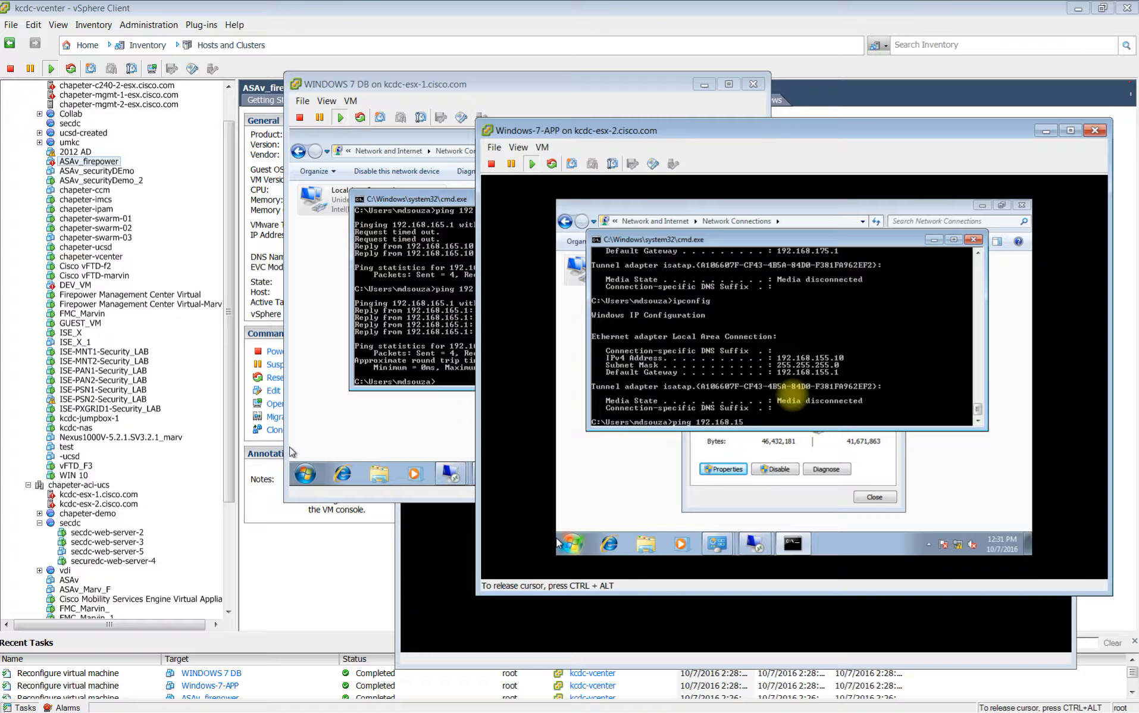
From Windows-7-APP, ping the gateway 192.168.155.1 and the DB guest 192.168.165.10, then return to the ASAv_firepower console.
key("Return")
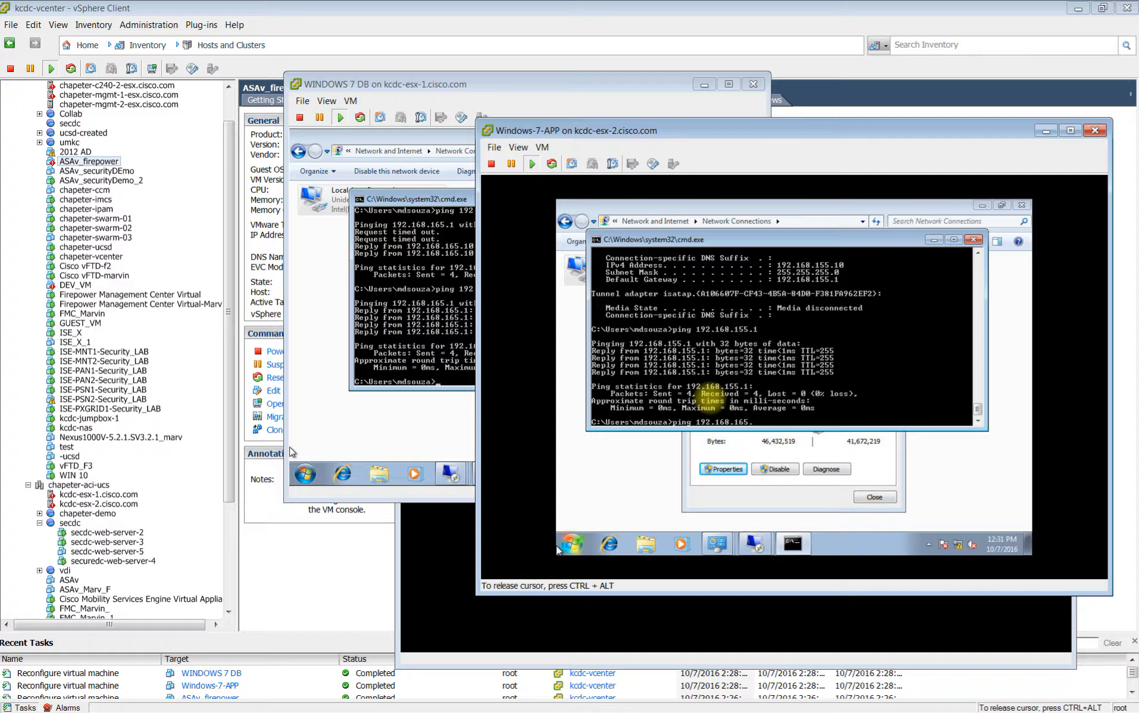
key("Return")
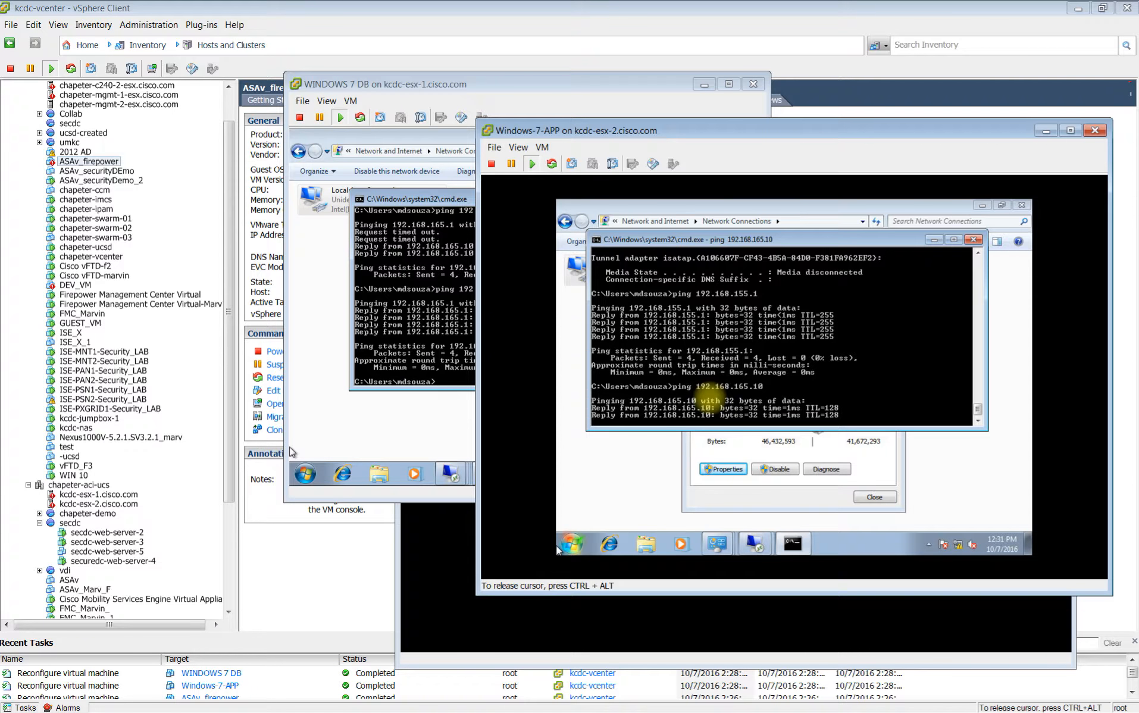
key("ctrl+alt")
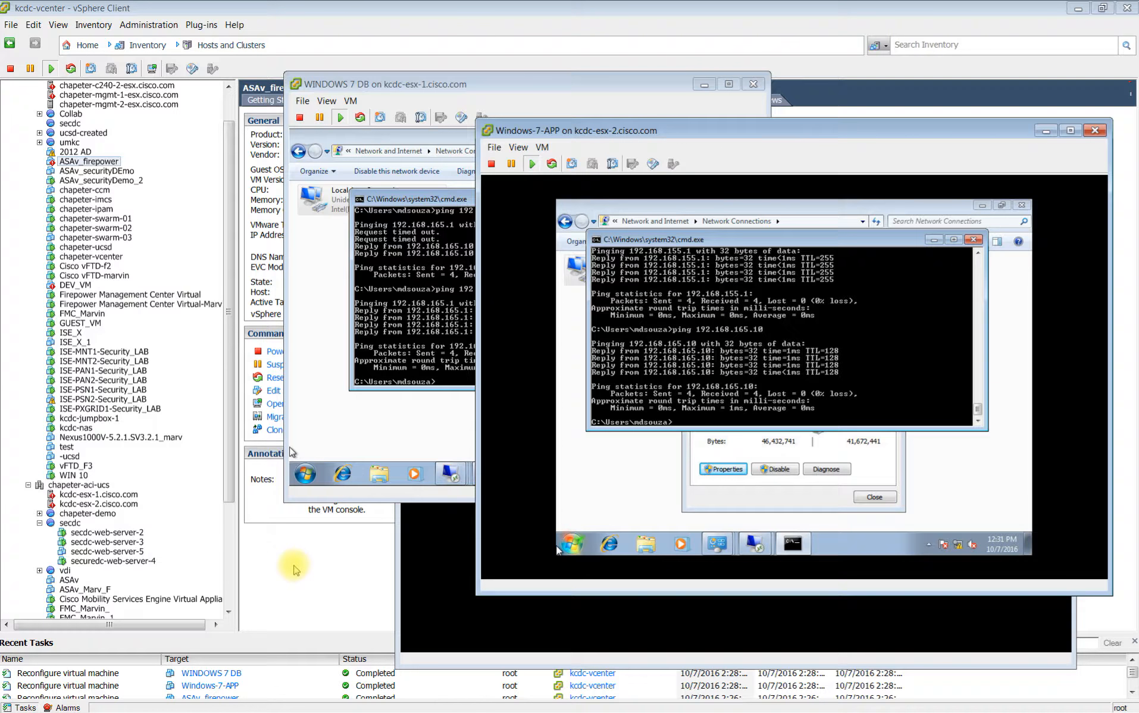
left_click(437, 625)
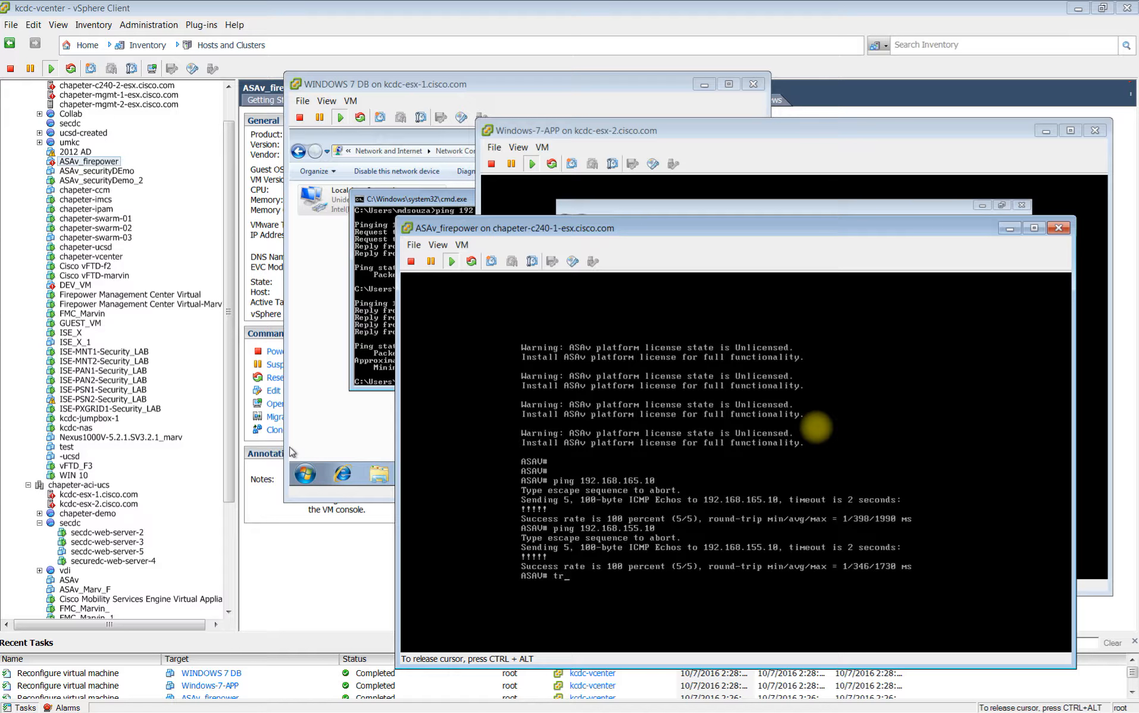
type("trace")
key("Tab")
key("BackSpace")
key("BackSpace")
key("BackSpace")
key("BackSpace")
key("BackSpace")
key("BackSpace")
key("BackSpace")
key("BackSpace")
key("BackSpace")
key("BackSpace")
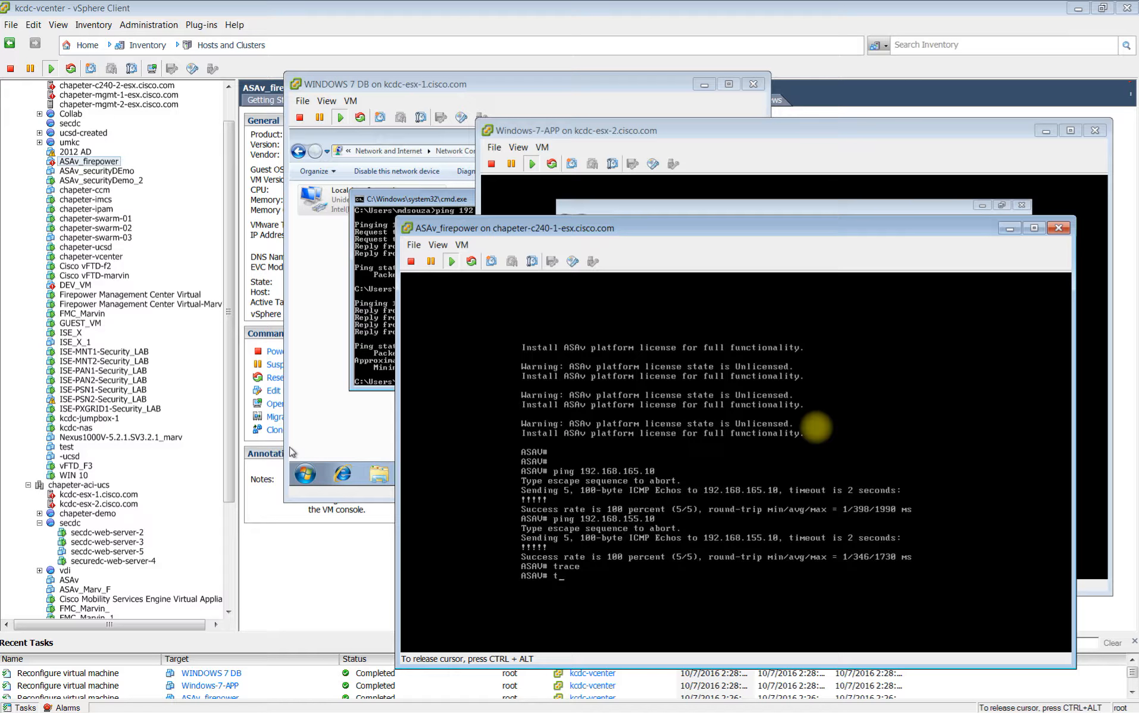
Enable ICMP packet tracing on the ASAv with the command debug icmp trace.
type("de")
key("Tab")
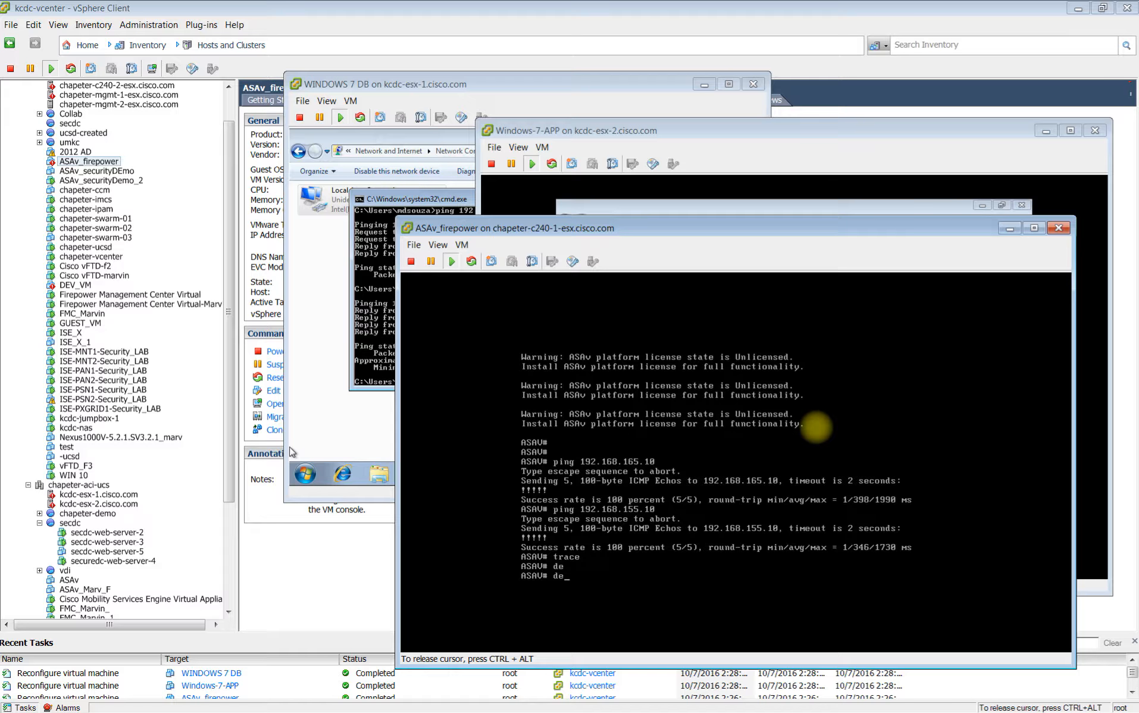
type("b")
key("Tab")
type("ic")
key("Tab")
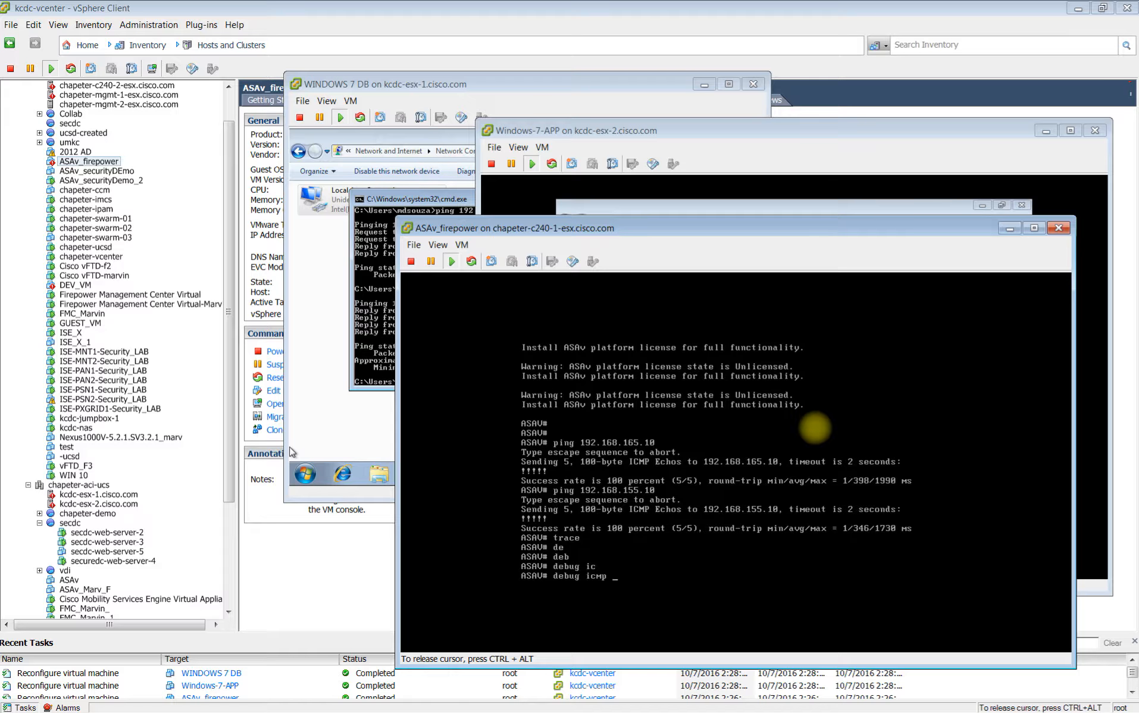
type("t")
key("Tab")
key("Return")
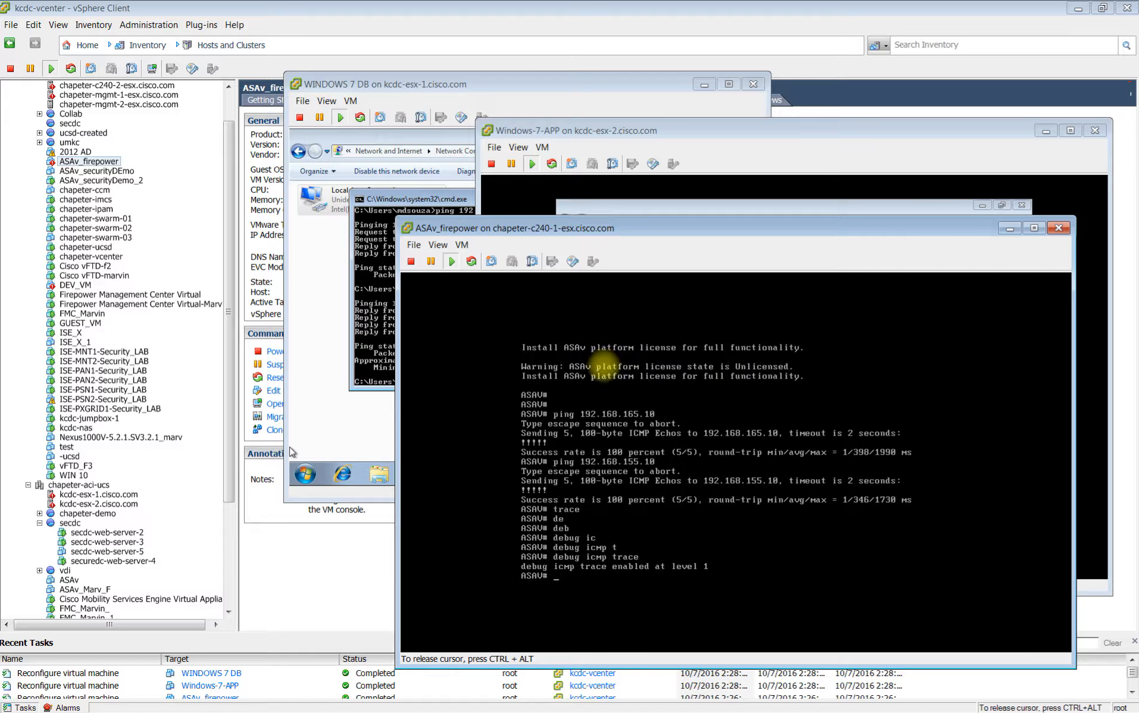
key("ctrl+alt")
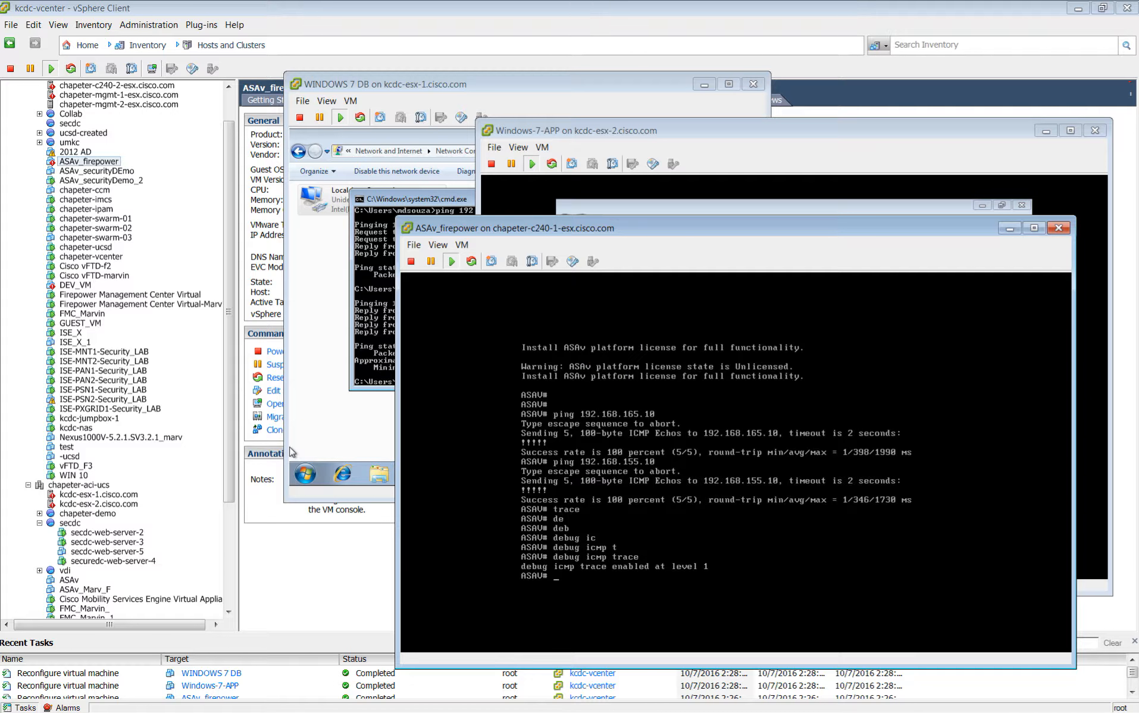
Switch to Cisco ASDM and enable ASA logging from the Real-Time Log Viewer monitoring page.
key("alt+Tab")
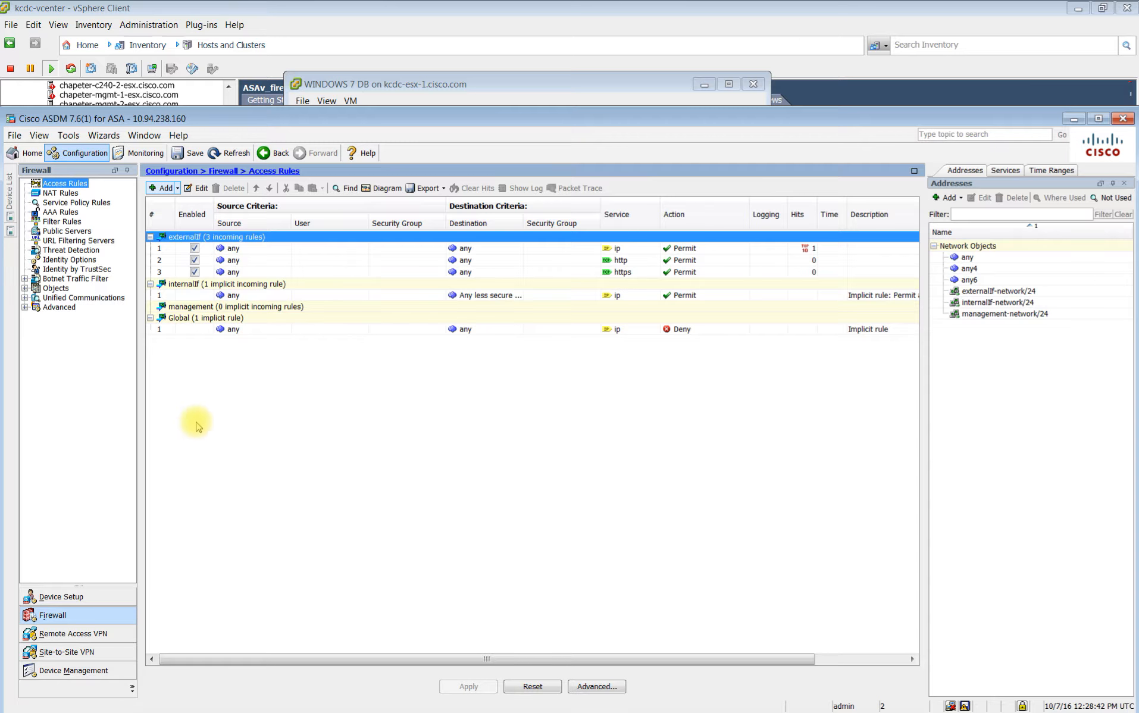
left_click(136, 153)
left_click(48, 670)
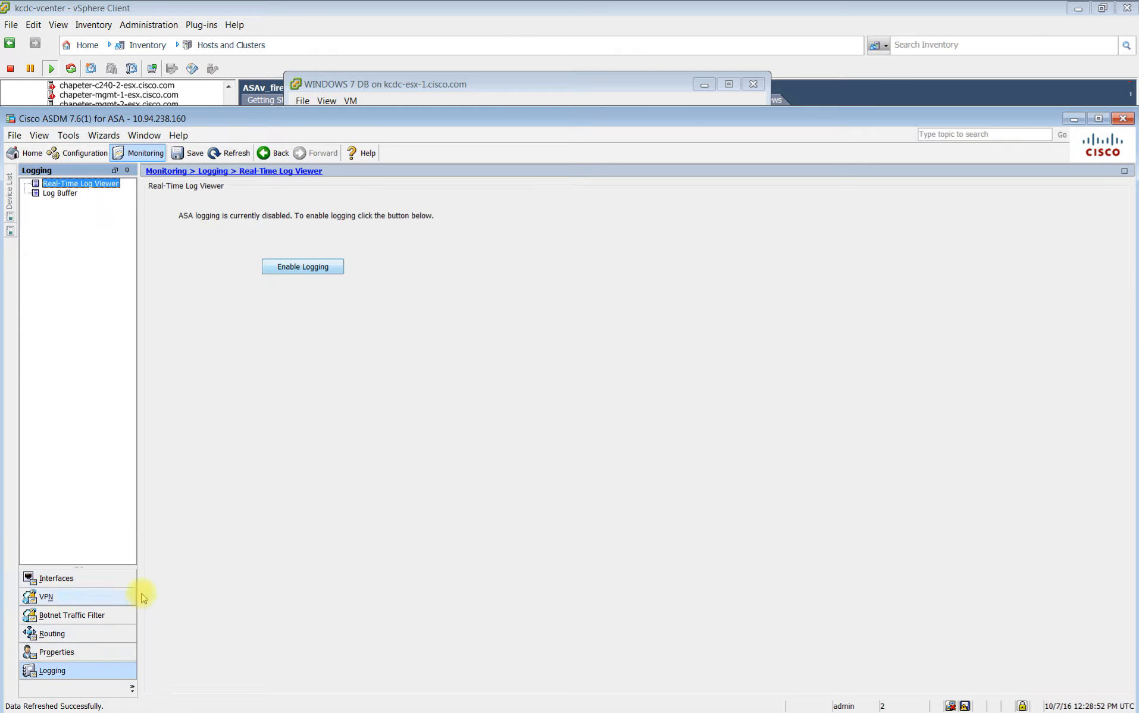
left_click(304, 267)
left_click(531, 462)
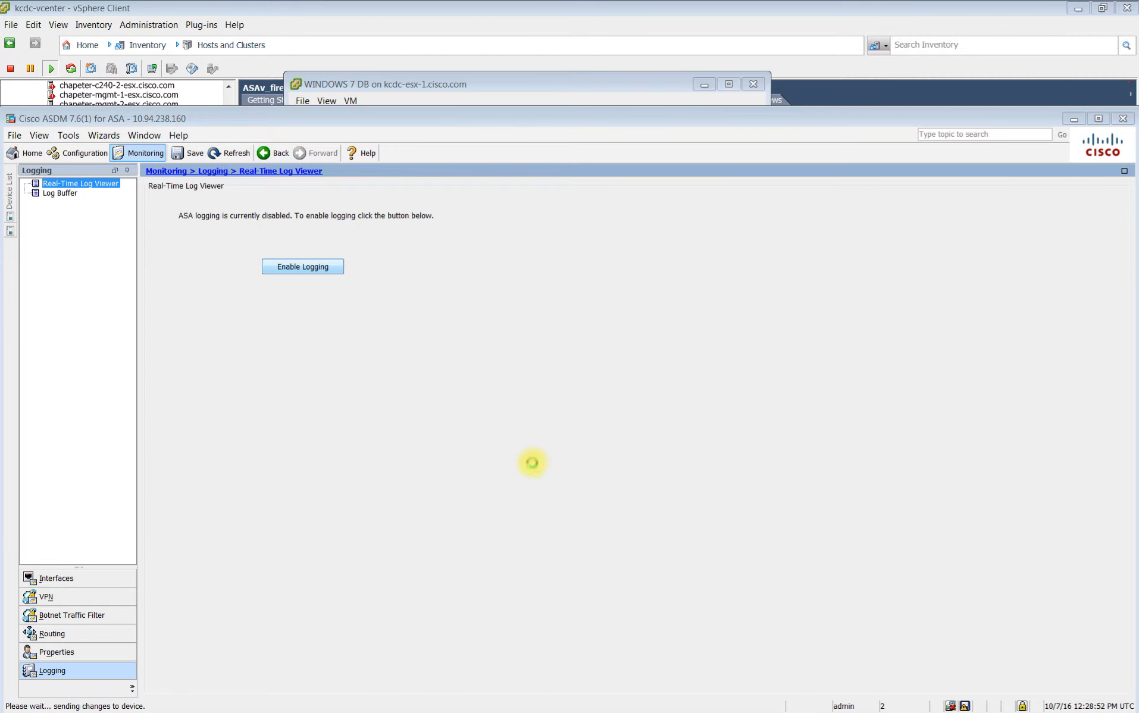
Open the Real-Time Log Viewer window, reposition it, and bring the Windows-7-APP console to the front.
left_click(299, 350)
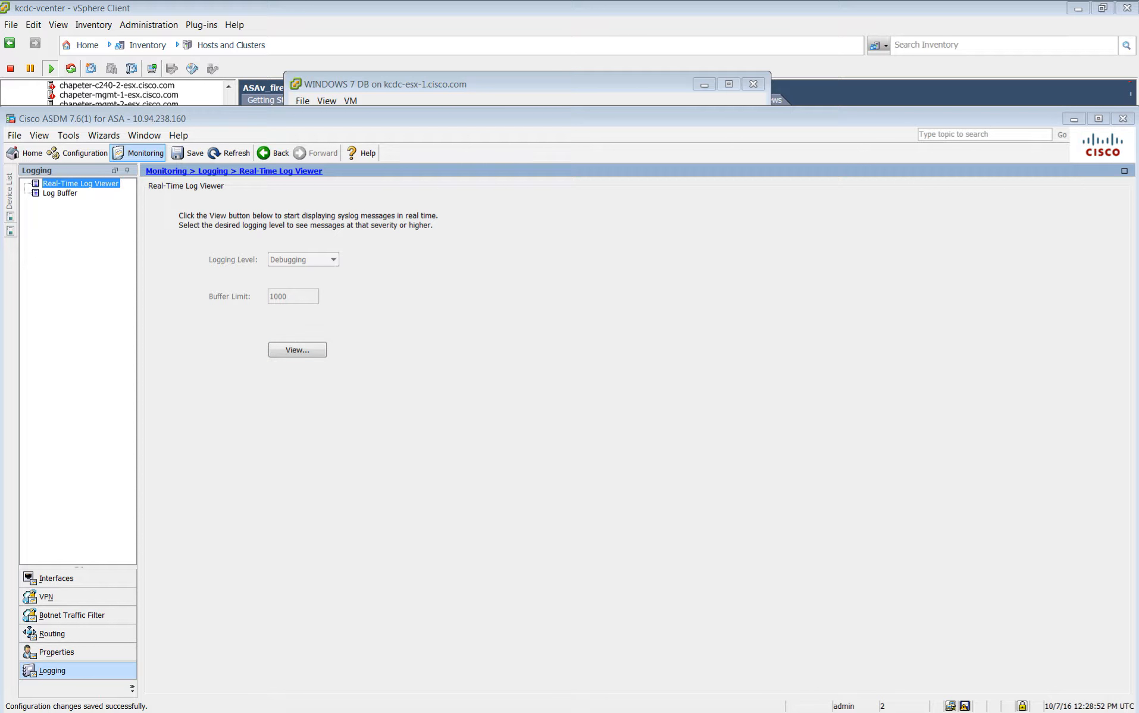
left_click_drag(532, 263, 630, 197)
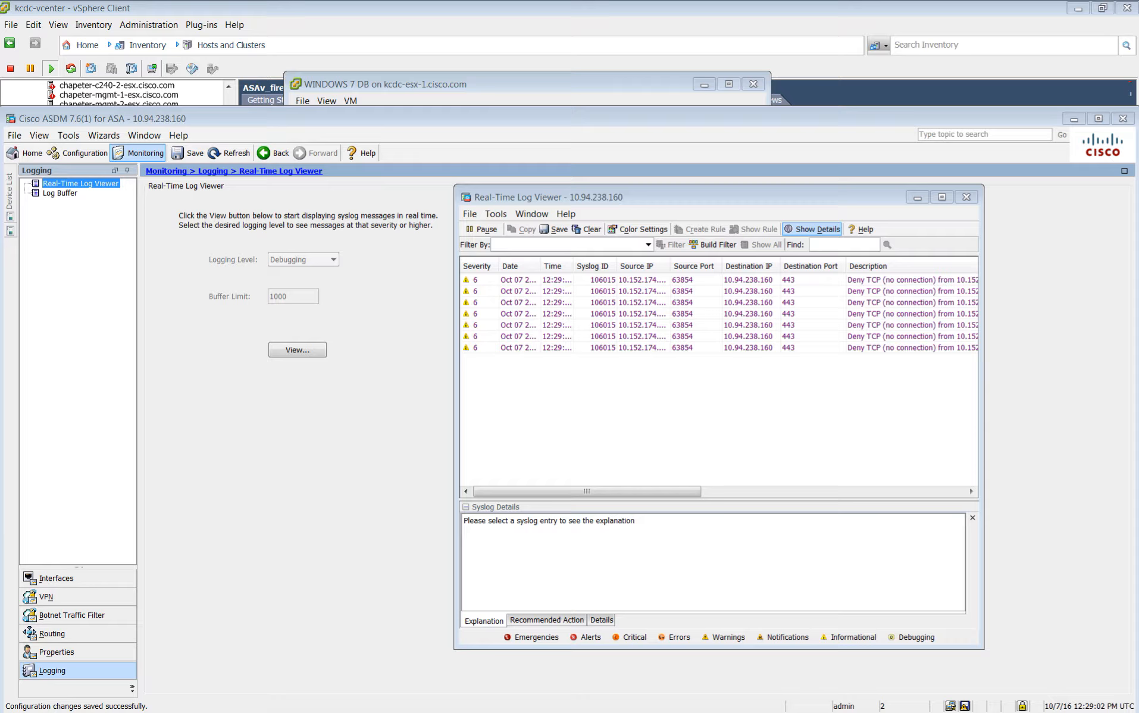
key("alt+Tab")
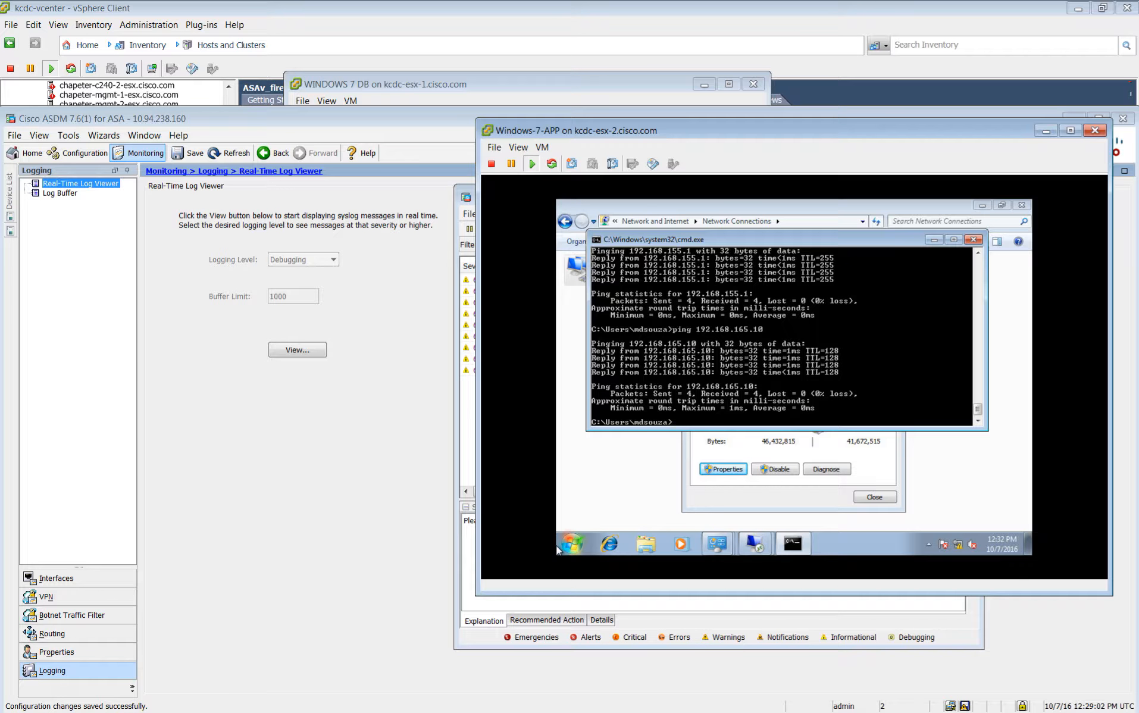
Start a continuous ping from Windows-7-APP to the DB guest with ping 192.168.165.10 -t.
left_click(739, 421)
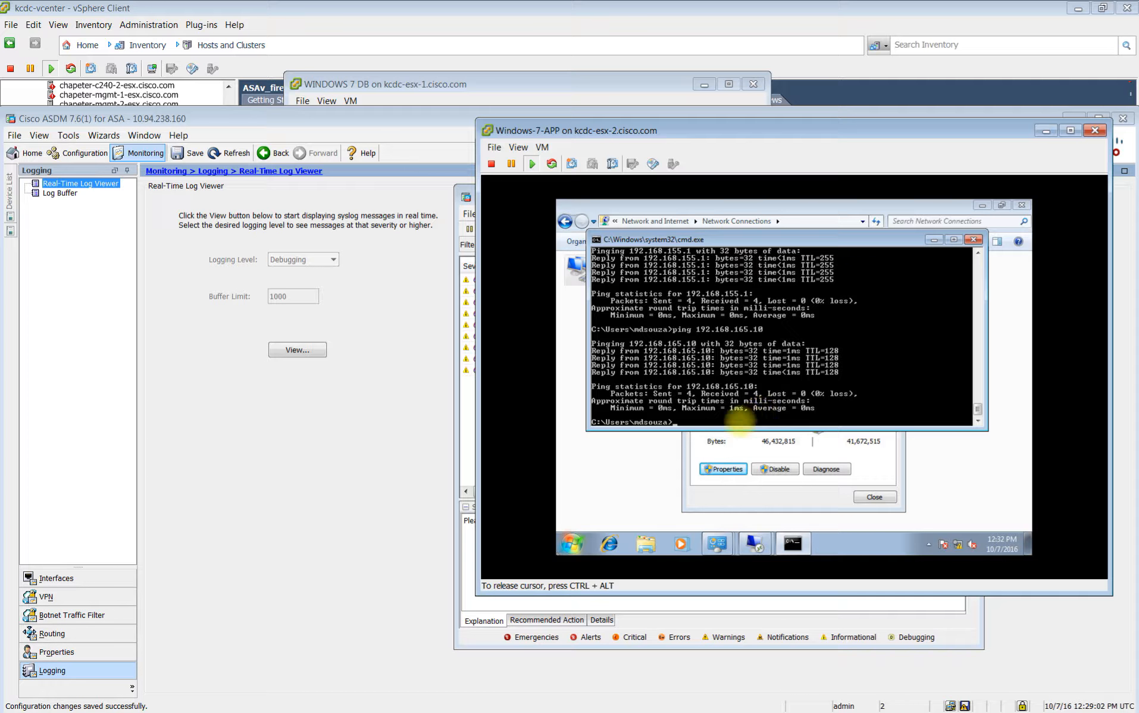
key("Up")
type("-t")
key("Return")
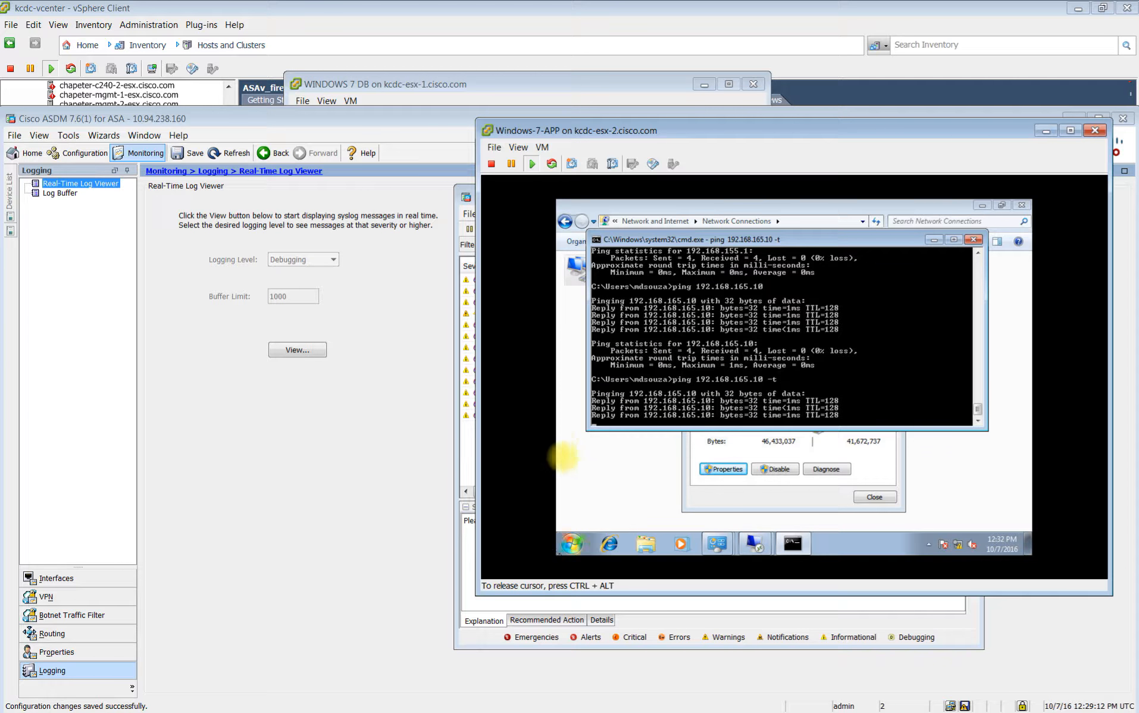
Reposition the Real-Time Log Viewer, widen its Source IP column, and show the explanation of the outbound ICMP connection entry (302020) from 192.168.165.10.
left_click(463, 461)
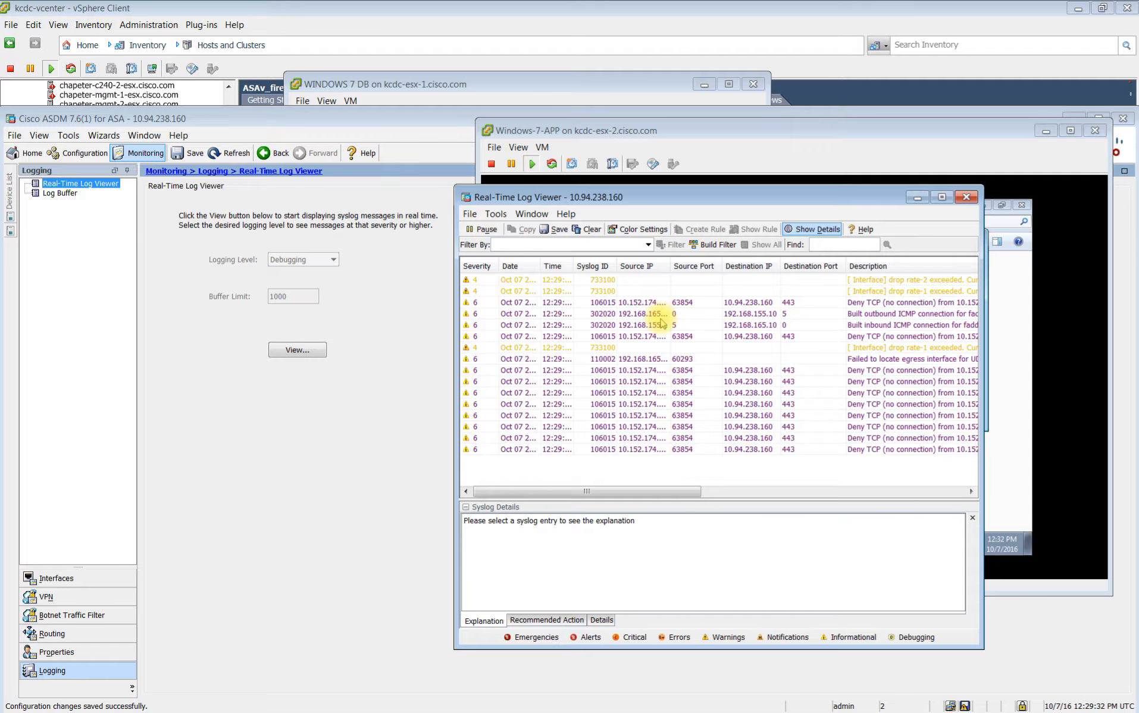
mouse_move(757, 323)
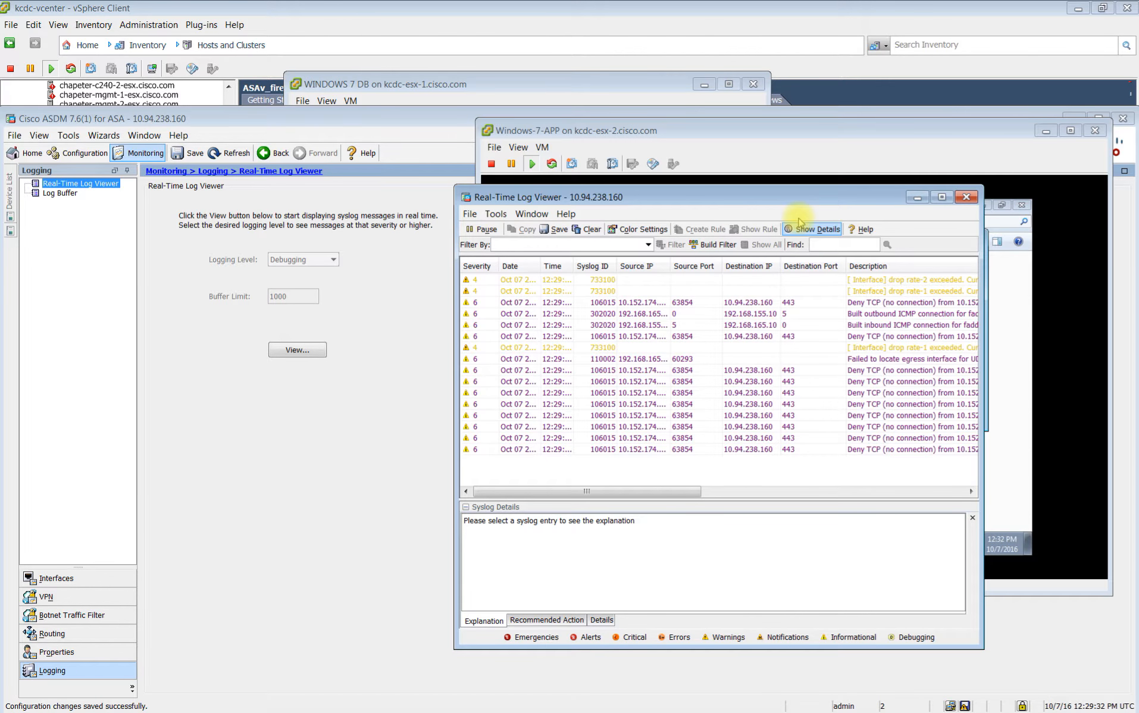
left_click_drag(795, 198, 492, 263)
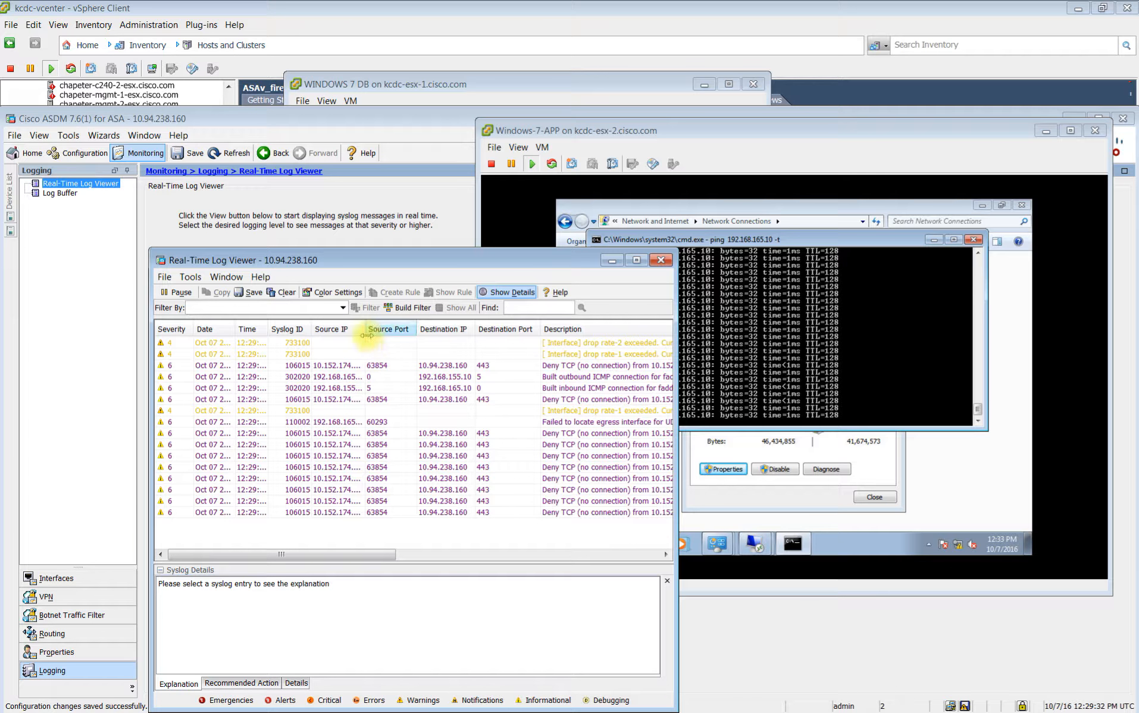
left_click_drag(365, 335, 429, 330)
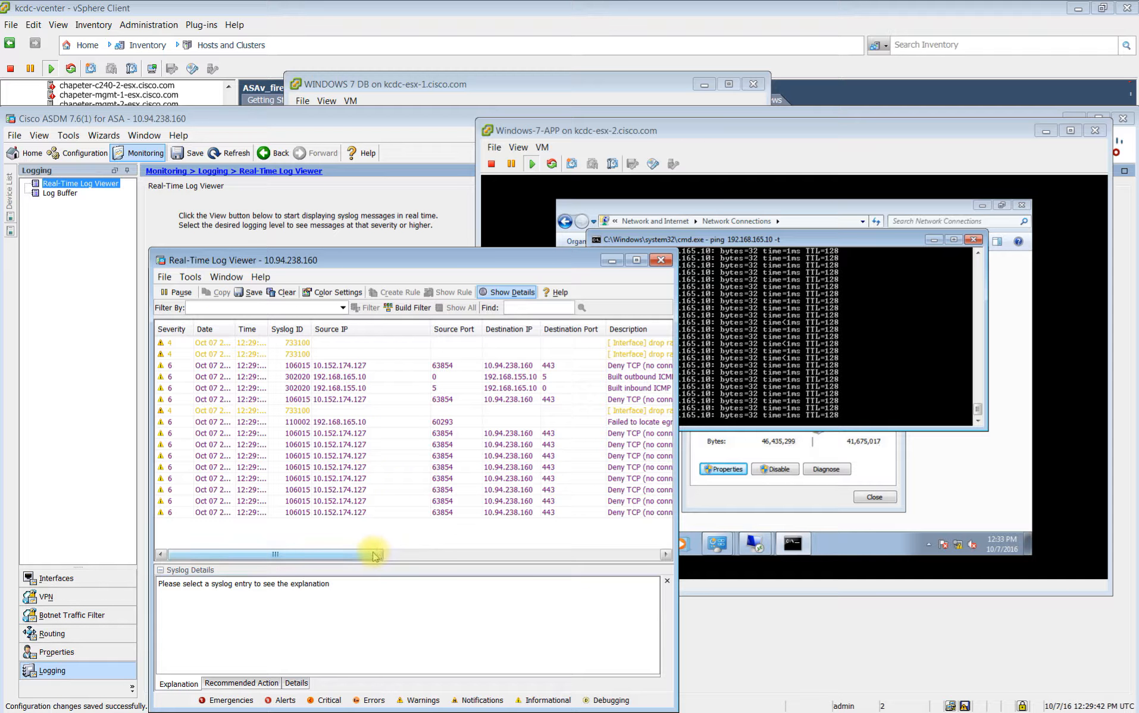
left_click_drag(374, 552, 401, 558)
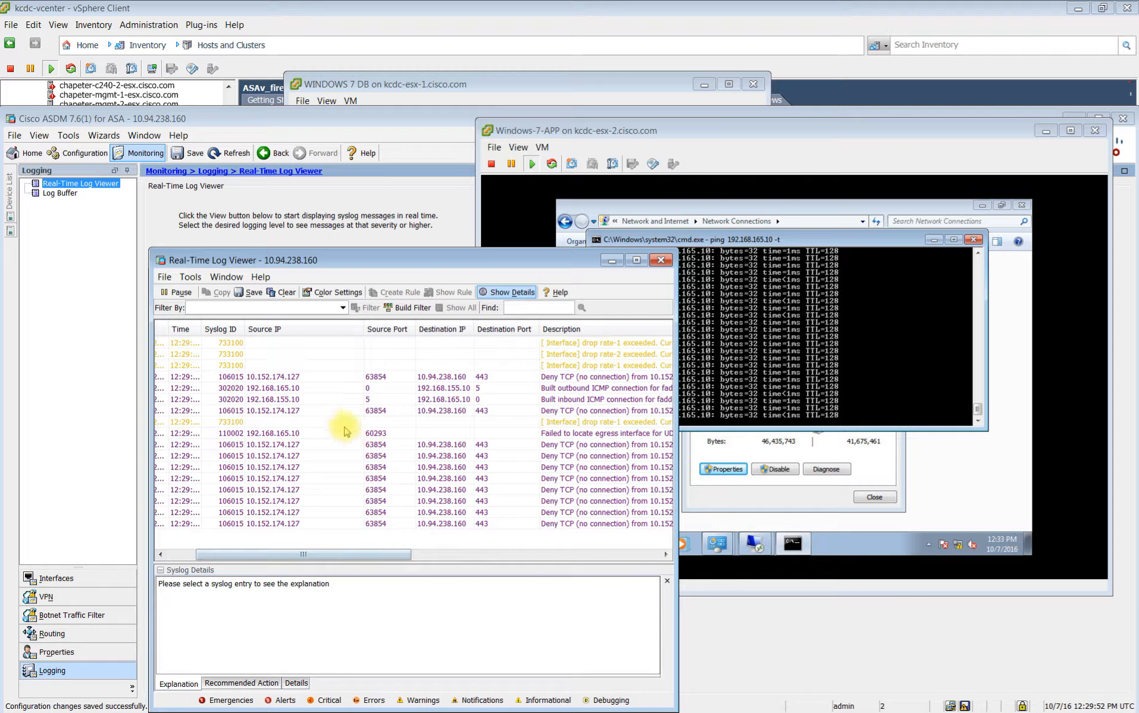
left_click(291, 387)
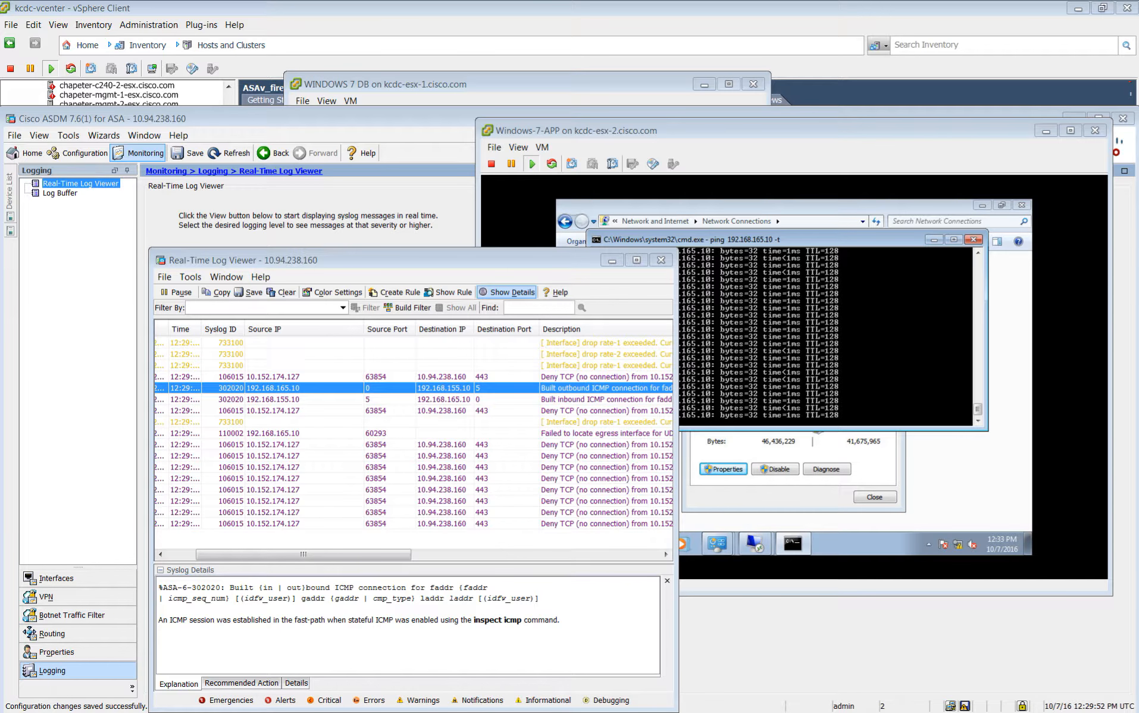
Check the ICMP trace output on the ASAv_firepower console, and stop the continuous ping on Windows-7-APP.
key("alt+Tab")
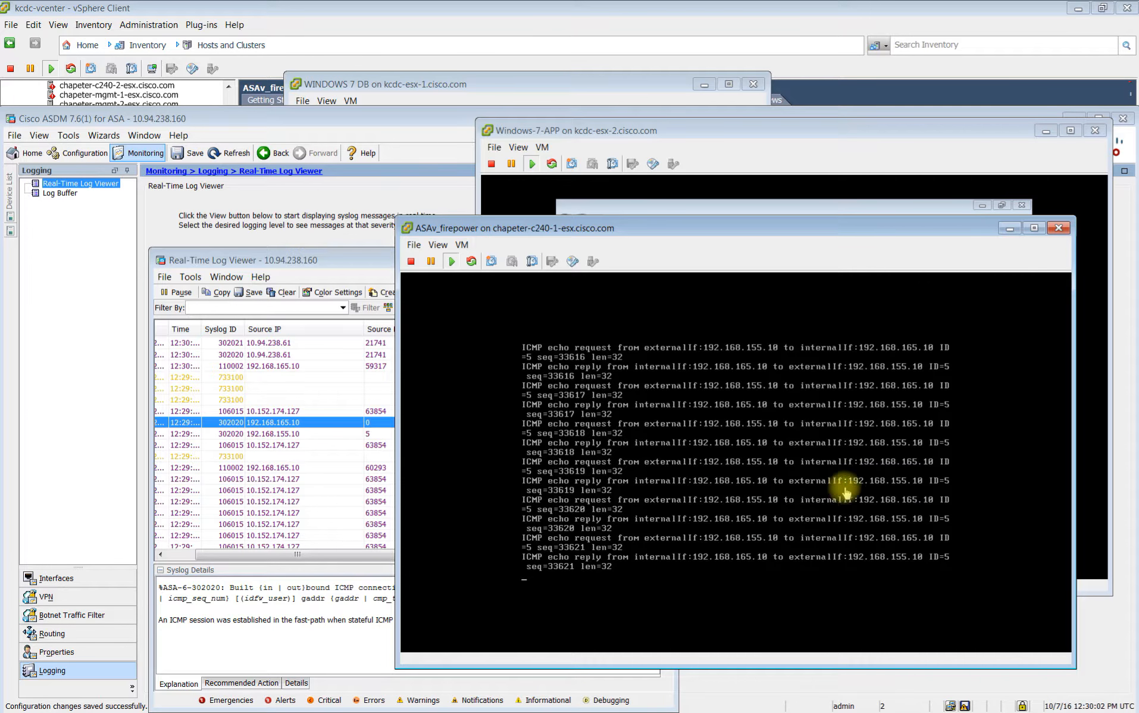
left_click(651, 215)
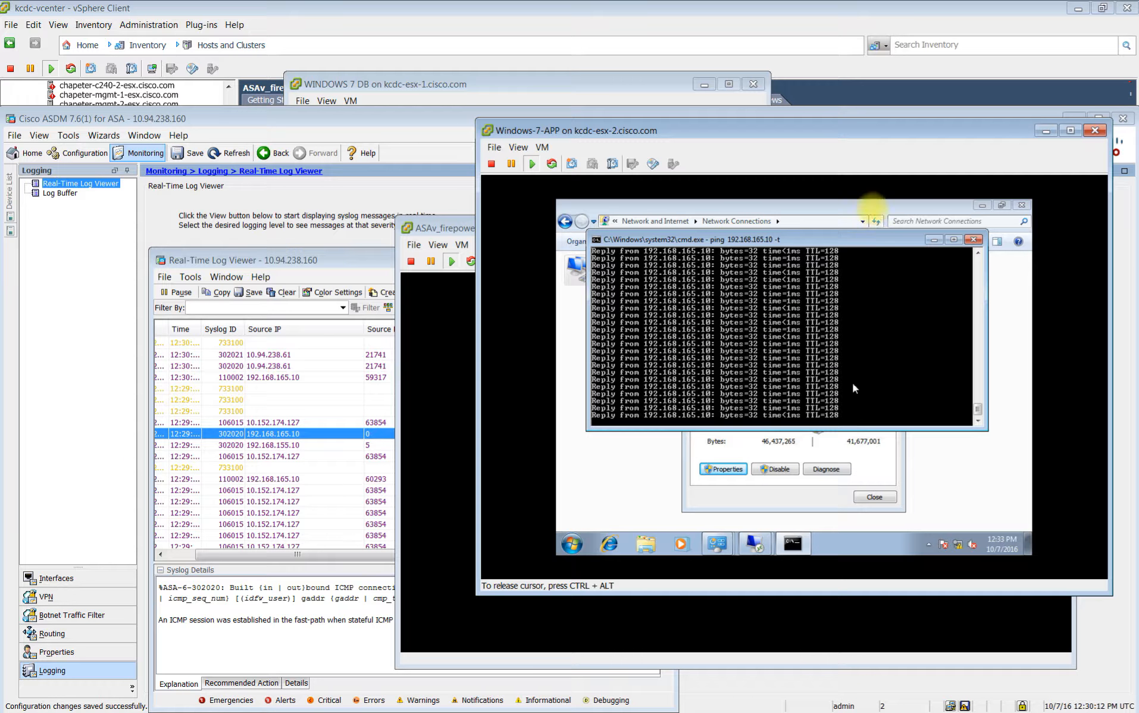
key("ctrl+c")
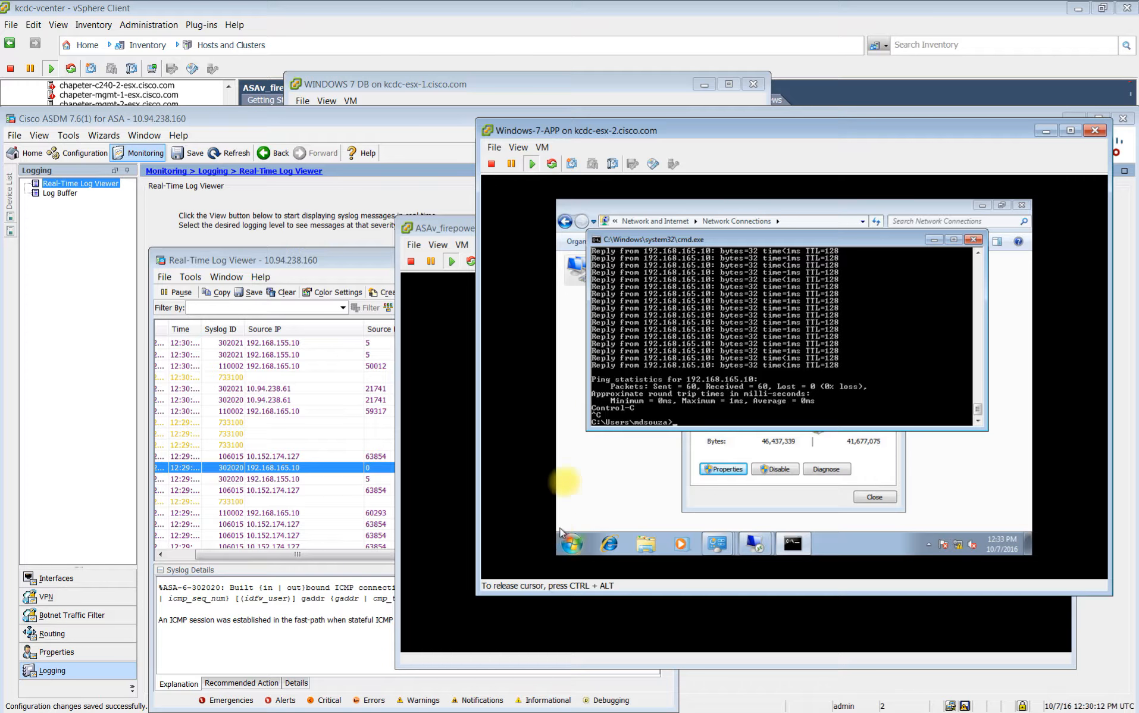
Review the newest Real-Time Log Viewer entries and examine the hit counts of the ASDM firewall access rules.
left_click(227, 260)
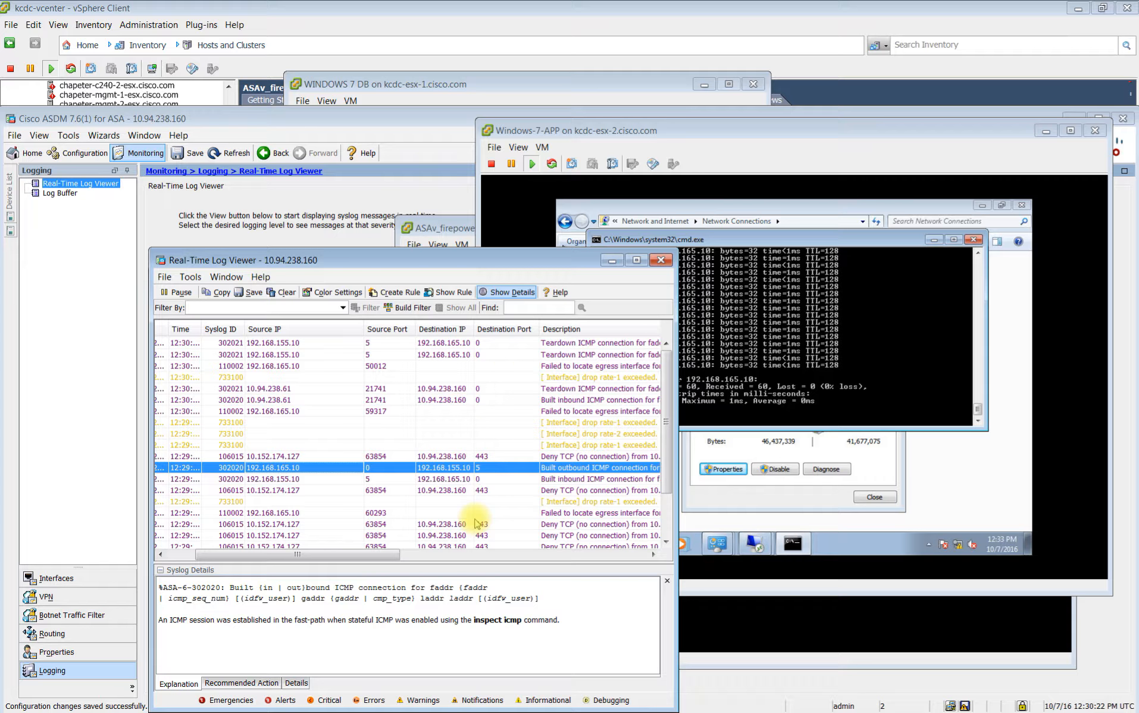
left_click(221, 218)
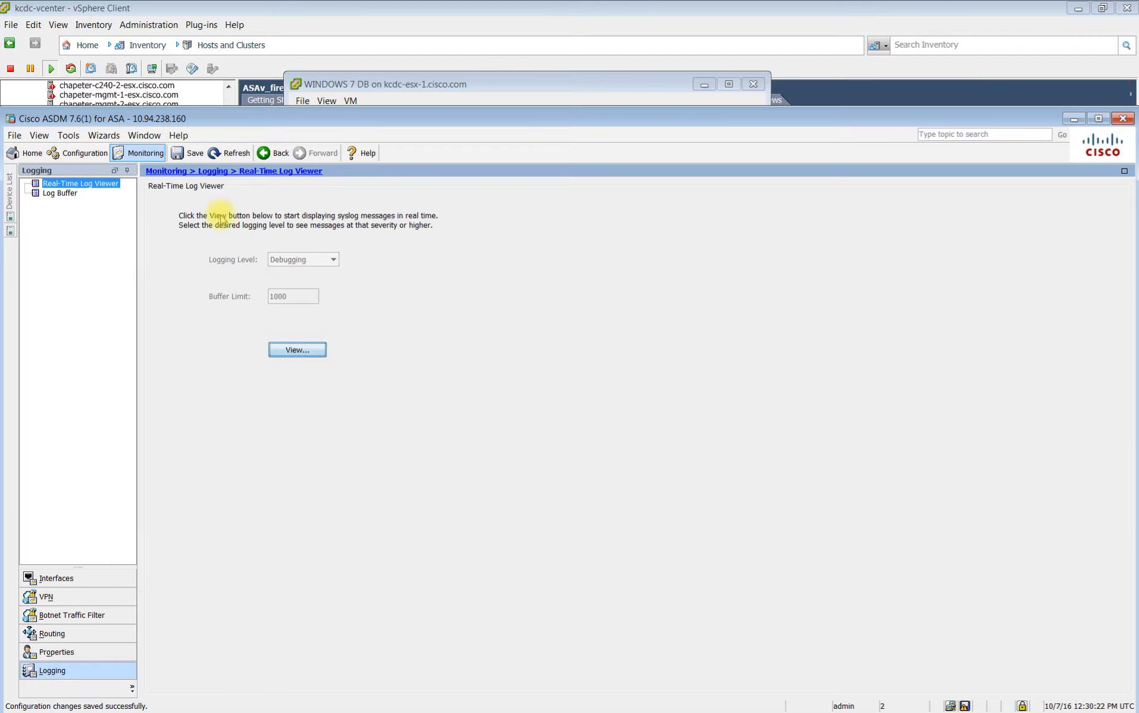
left_click(79, 153)
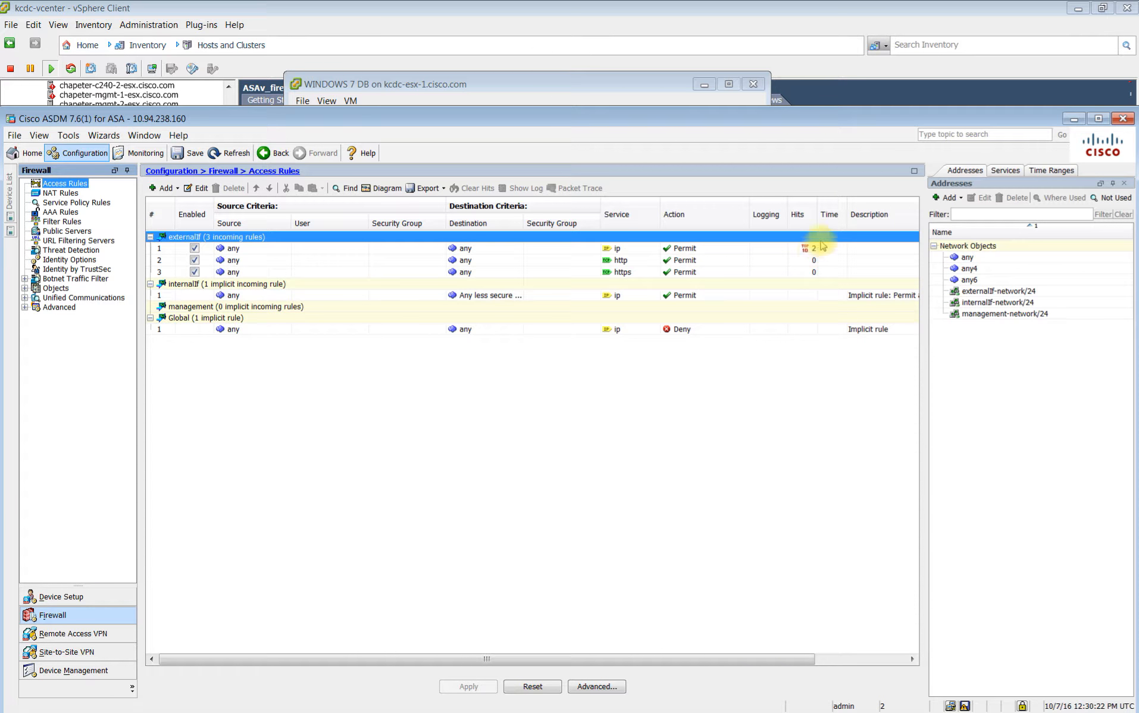
left_click_drag(817, 221, 866, 217)
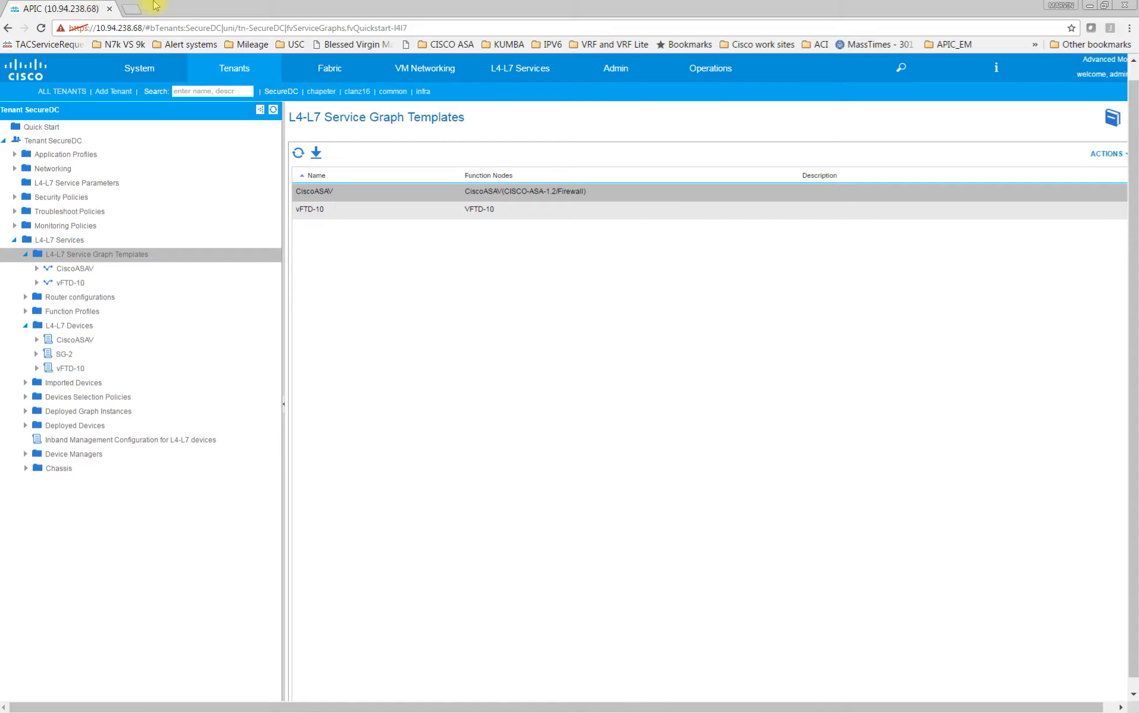
In APIC, view the operational client end-points of EPG_Contractor and DB1 under the Production application profile.
left_click(12, 155)
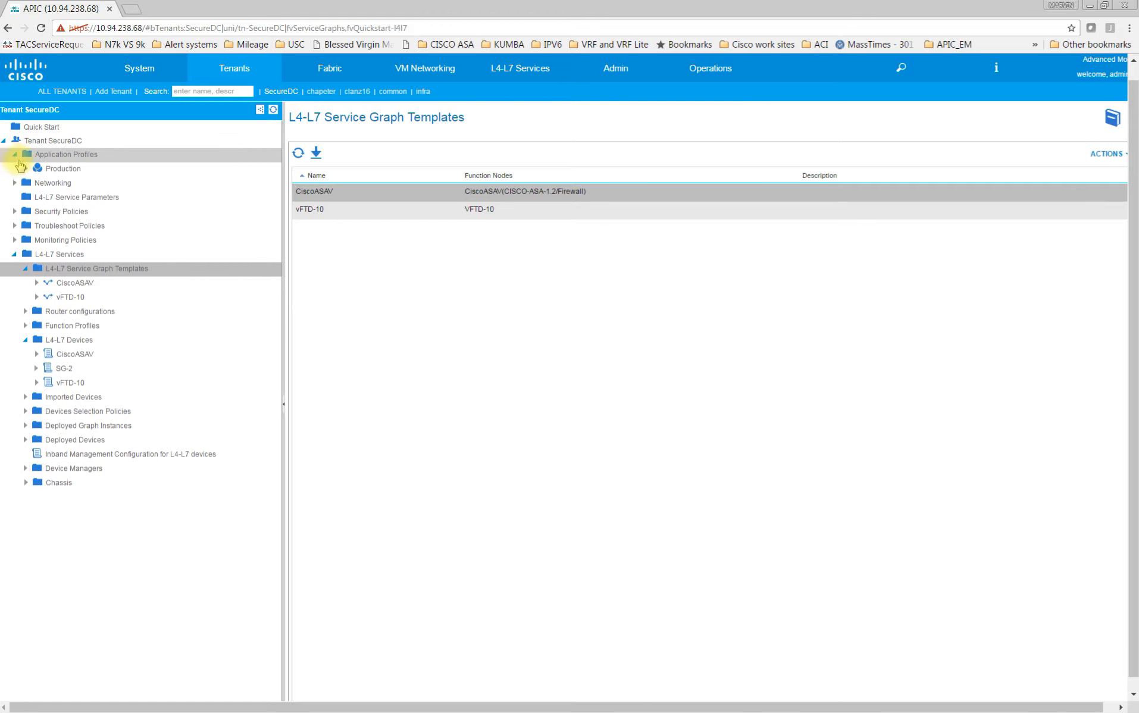
left_click(25, 169)
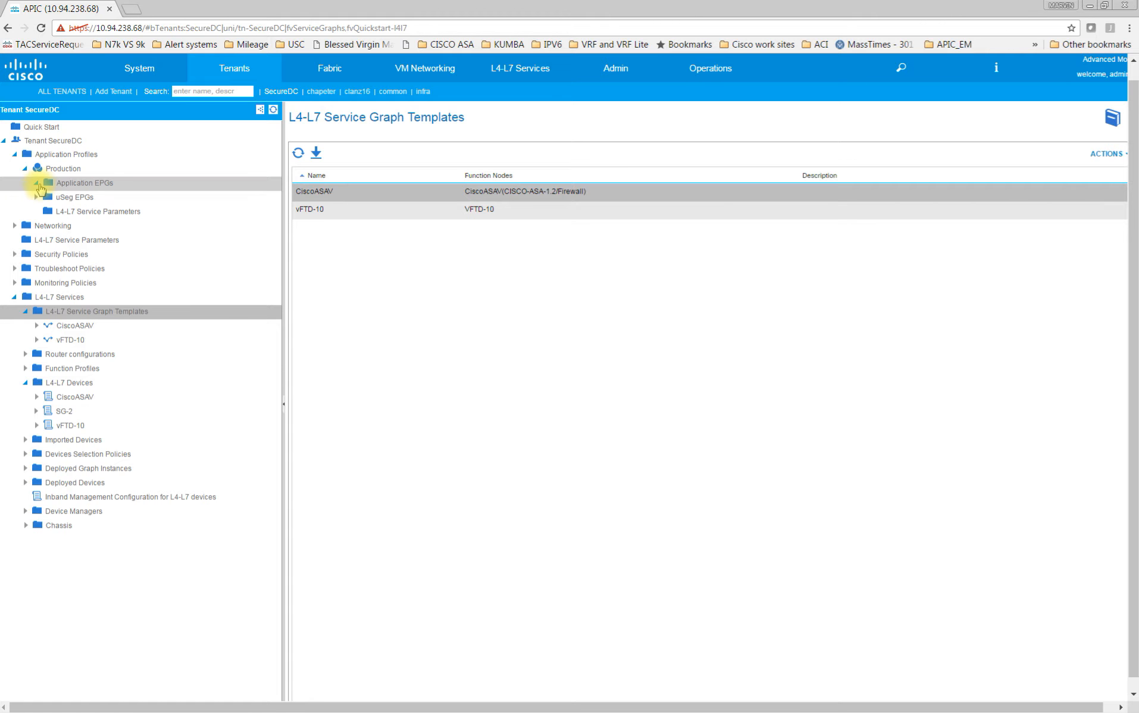
left_click(36, 184)
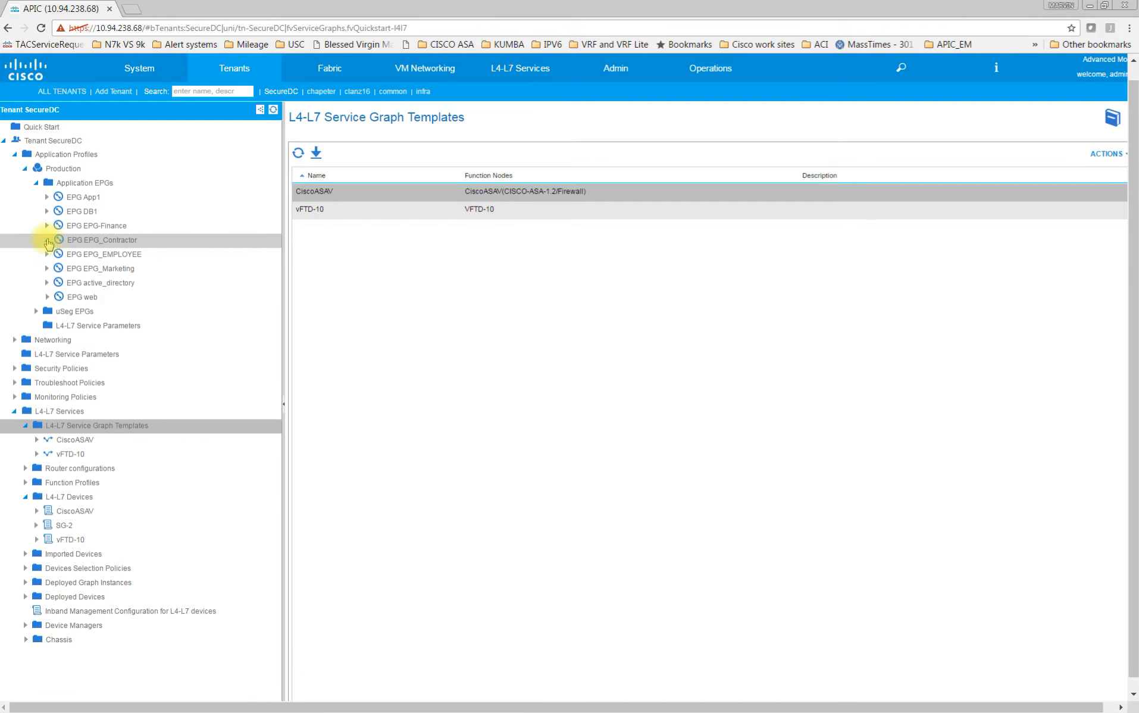
left_click(47, 240)
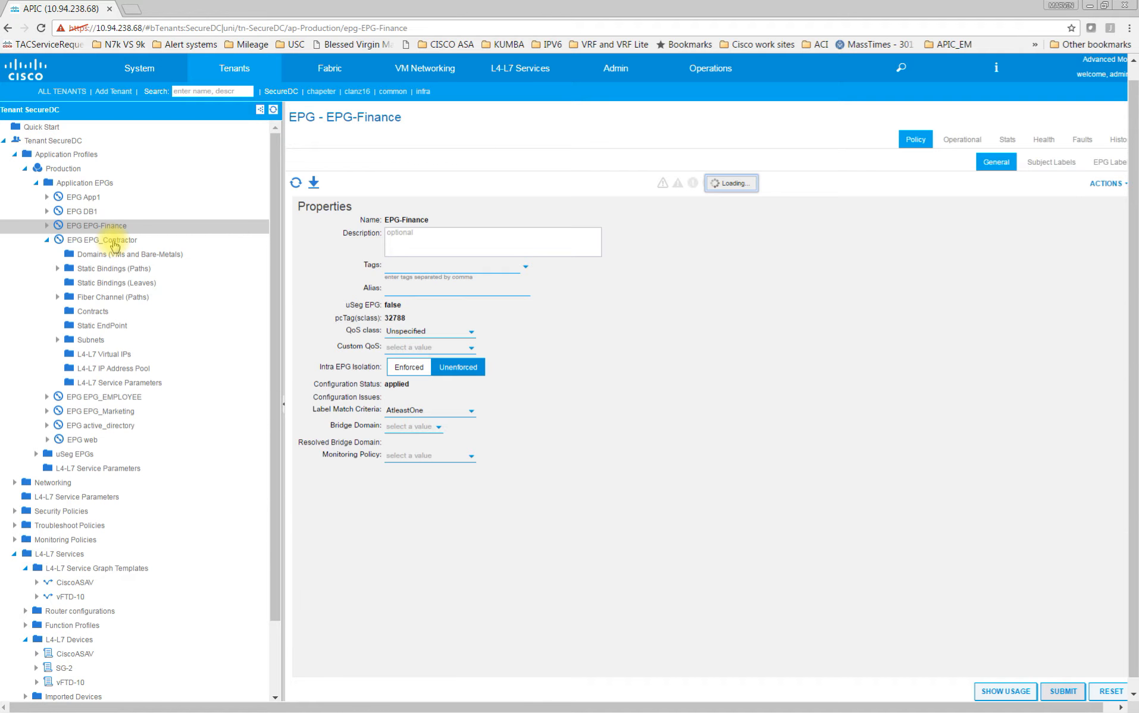
left_click(115, 245)
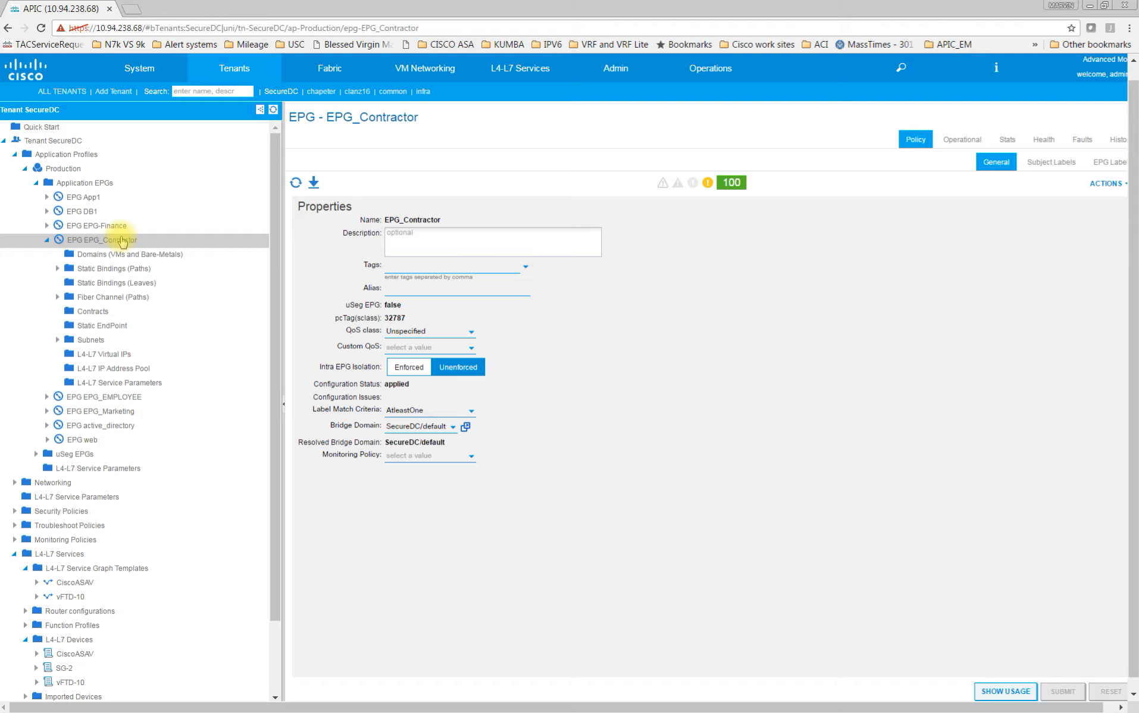
left_click(962, 139)
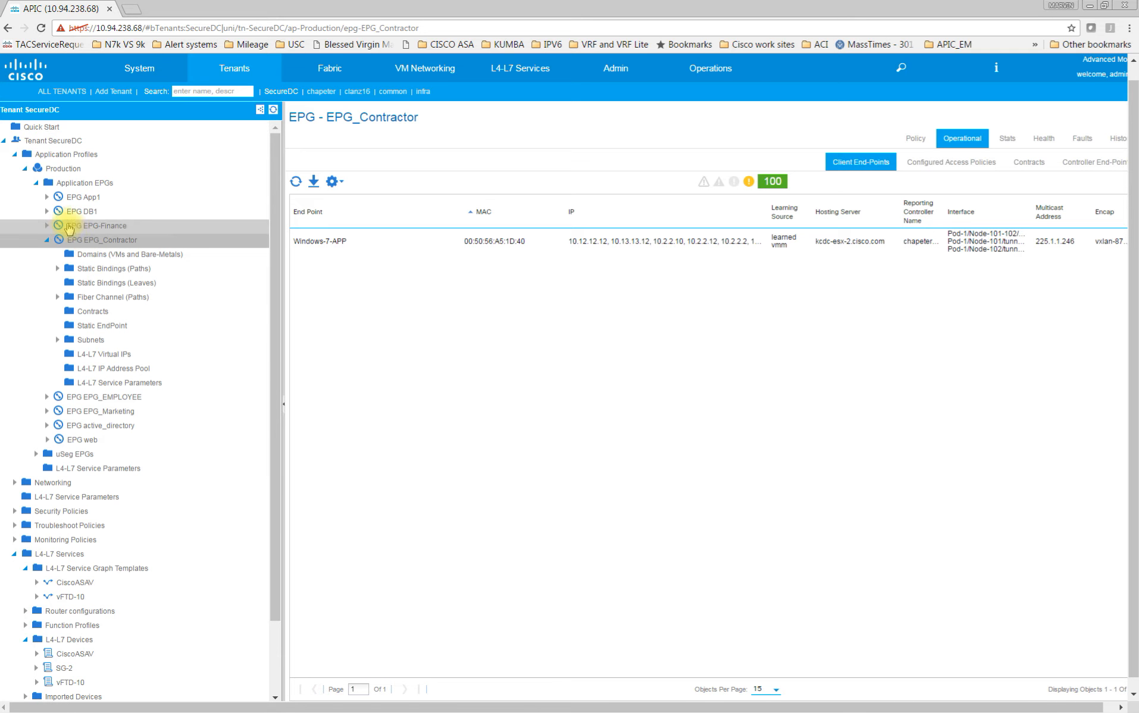
left_click(81, 211)
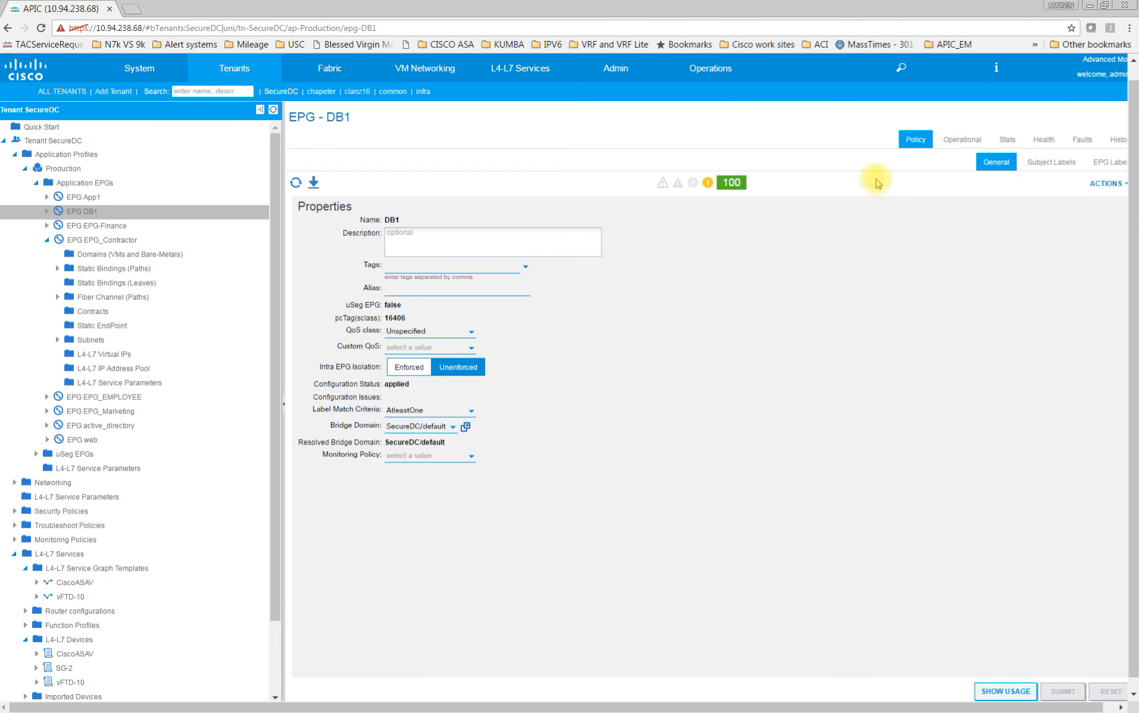
left_click(961, 138)
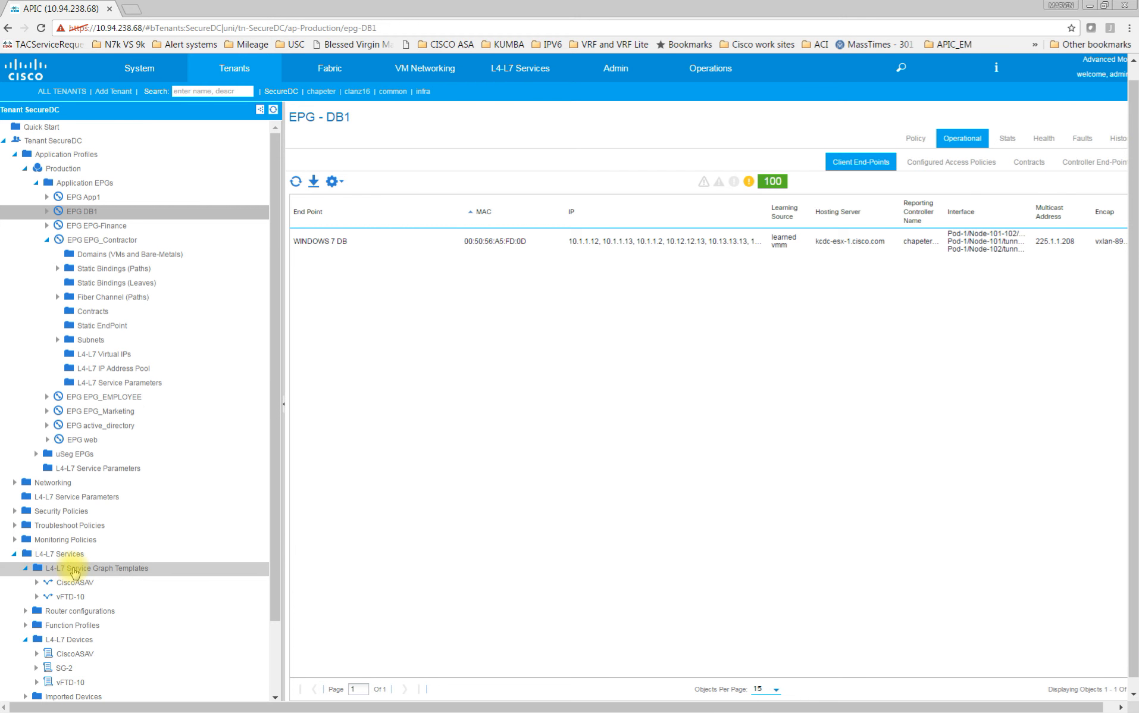
Open the topology of the CiscoASAV L4-L7 service graph template.
left_click(109, 570)
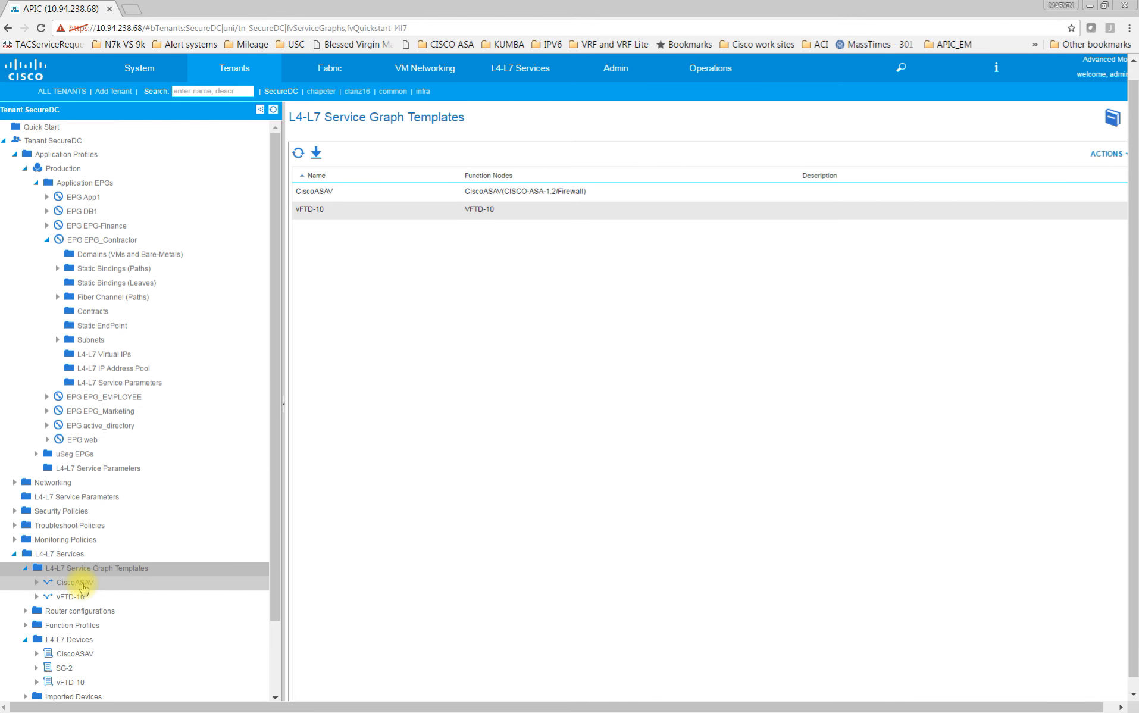
left_click(84, 586)
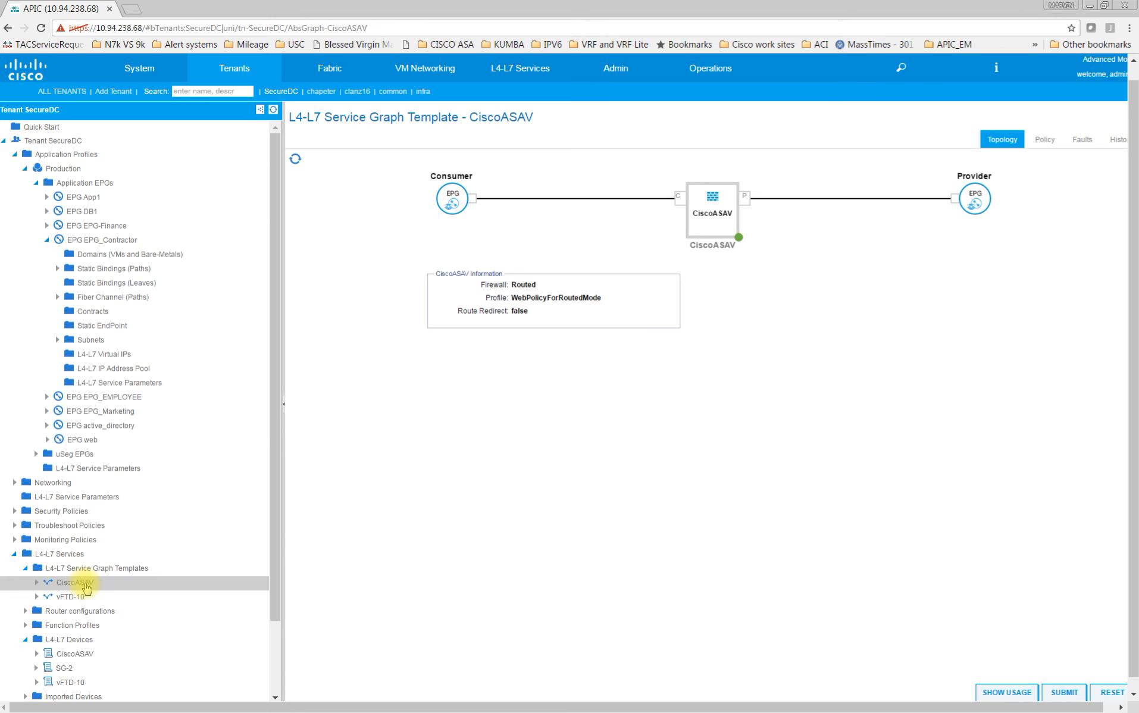